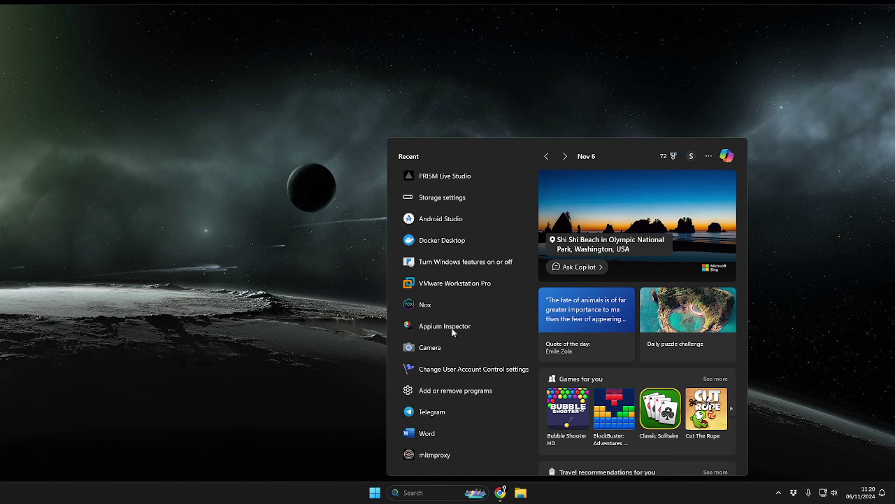
Step: Try to launch the Nox emulator, and cancel the offer to disable Hyper-V
{"action": "left_click", "coordinate": [459, 306]}
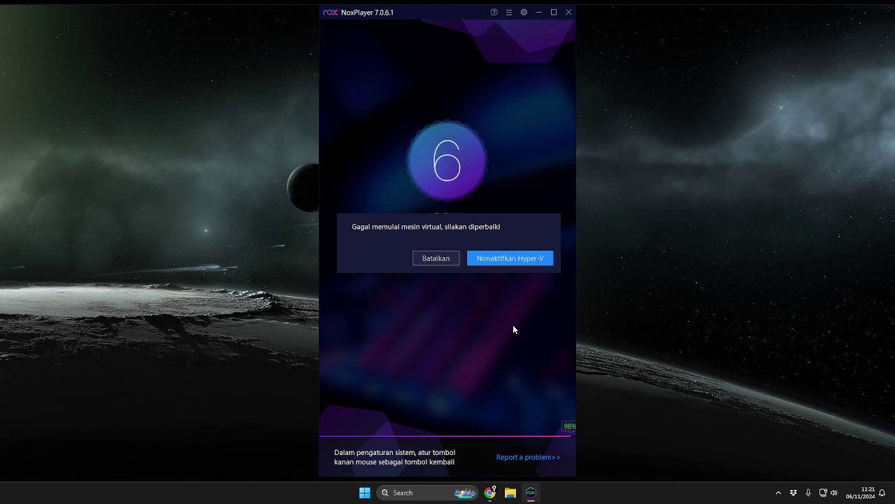
{"action": "left_click", "coordinate": [434, 253]}
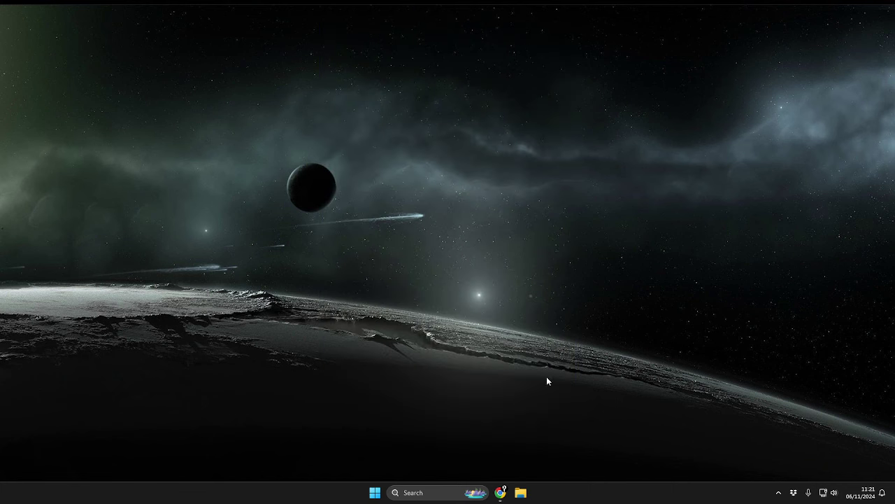
Step: Switch to Chrome and open the budtmo/docker-android repository from the publisher's Docker Hub profile
{"action": "left_click", "coordinate": [500, 493]}
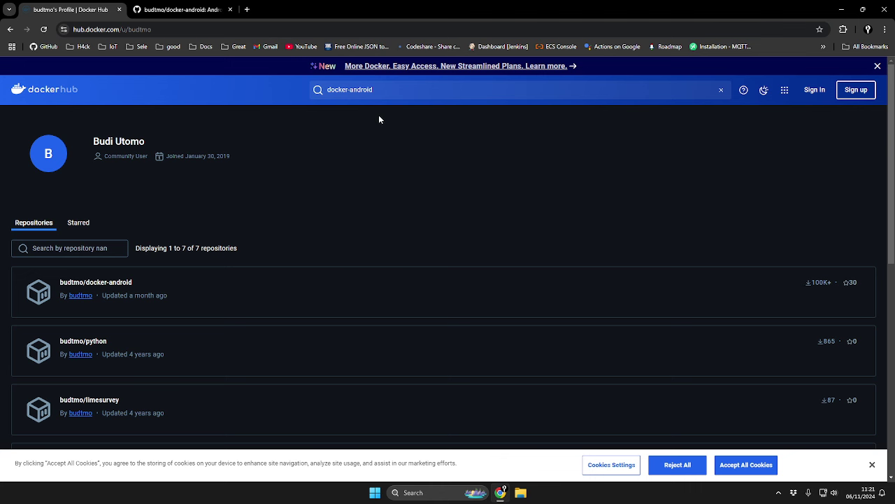
{"action": "scroll", "coordinate": [353, 175], "scroll_direction": "down", "scroll_amount": 2}
{"action": "scroll", "coordinate": [340, 207], "scroll_direction": "up", "scroll_amount": 2}
{"action": "scroll", "coordinate": [255, 248], "scroll_direction": "down", "scroll_amount": 3}
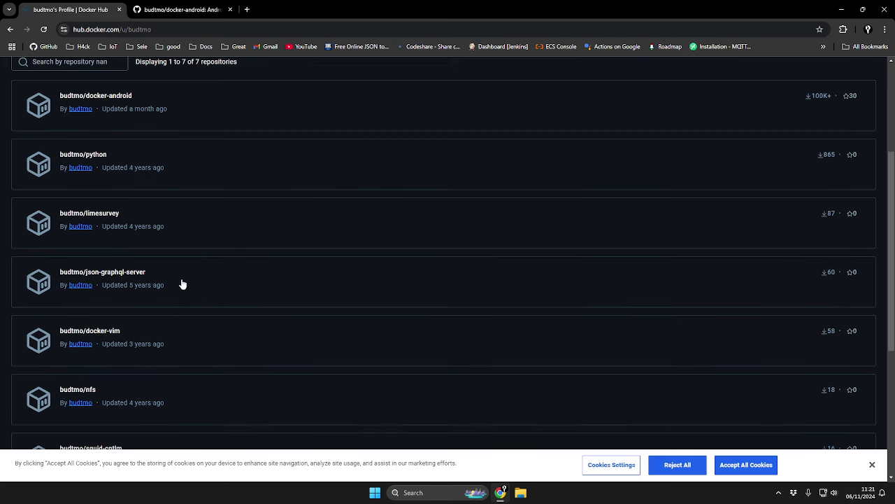
{"action": "left_click", "coordinate": [120, 102]}
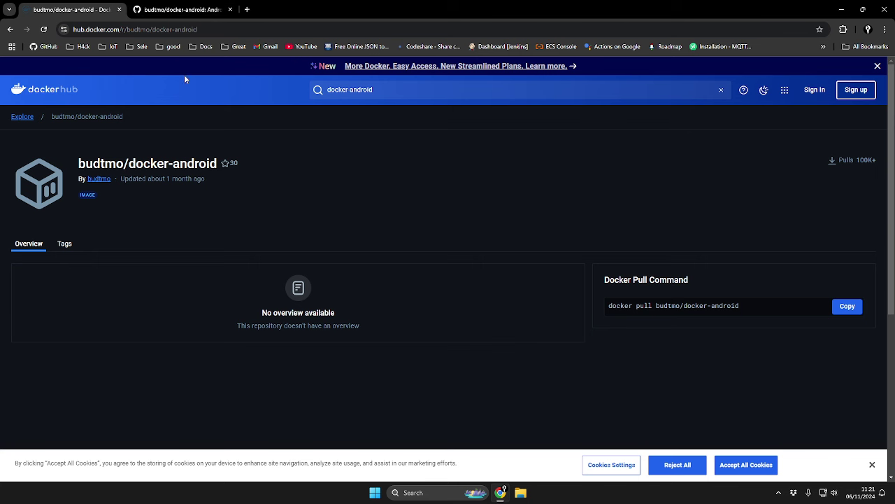
Step: Examine the docker-android GitHub README for the project's advantages, available Docker images, supported devices and requirements
{"action": "left_click", "coordinate": [197, 14]}
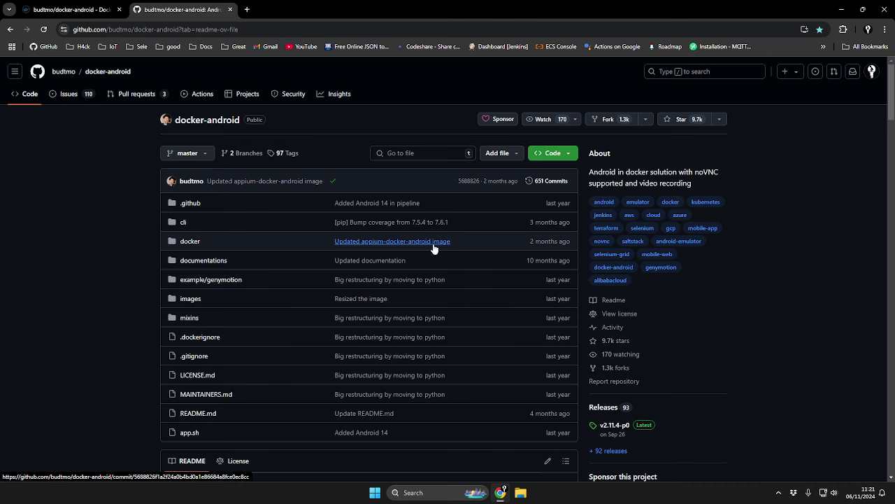
{"action": "scroll", "coordinate": [400, 214], "scroll_direction": "down", "scroll_amount": 5}
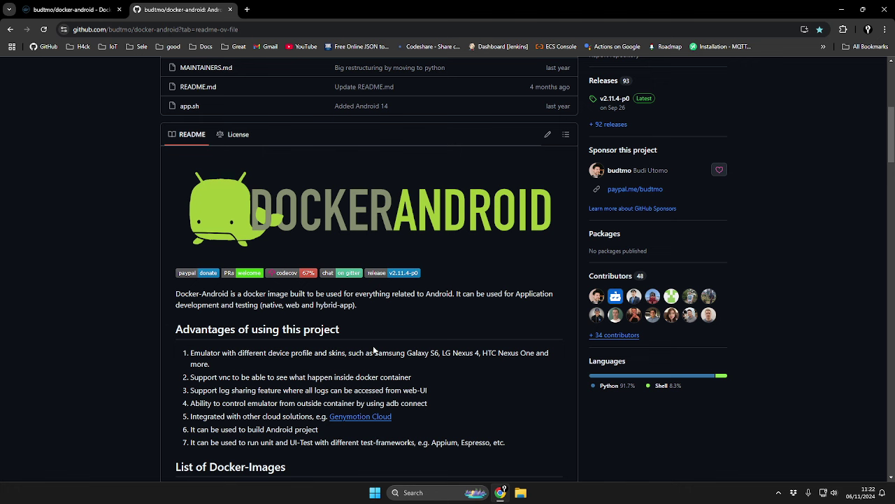
{"action": "scroll", "coordinate": [515, 376], "scroll_direction": "down", "scroll_amount": 3}
{"action": "scroll", "coordinate": [516, 375], "scroll_direction": "up", "scroll_amount": 2}
{"action": "scroll", "coordinate": [515, 375], "scroll_direction": "down", "scroll_amount": 2}
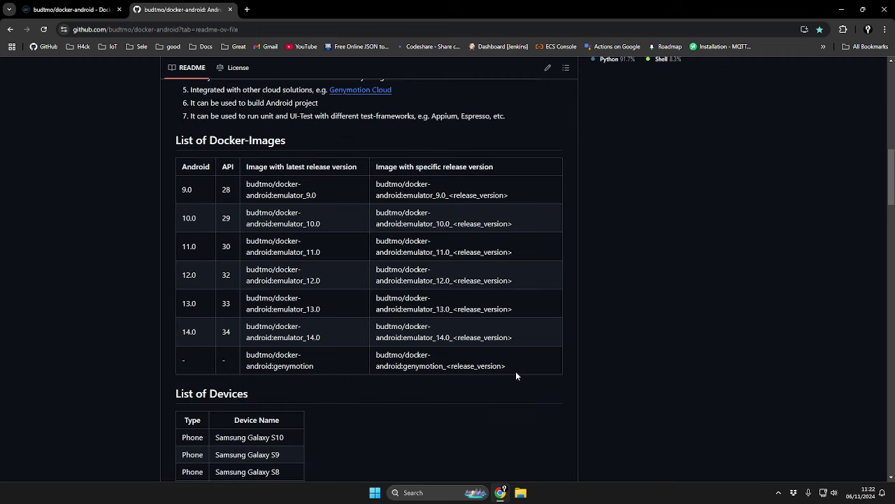
{"action": "scroll", "coordinate": [515, 376], "scroll_direction": "down", "scroll_amount": 3}
{"action": "scroll", "coordinate": [515, 375], "scroll_direction": "down", "scroll_amount": 2}
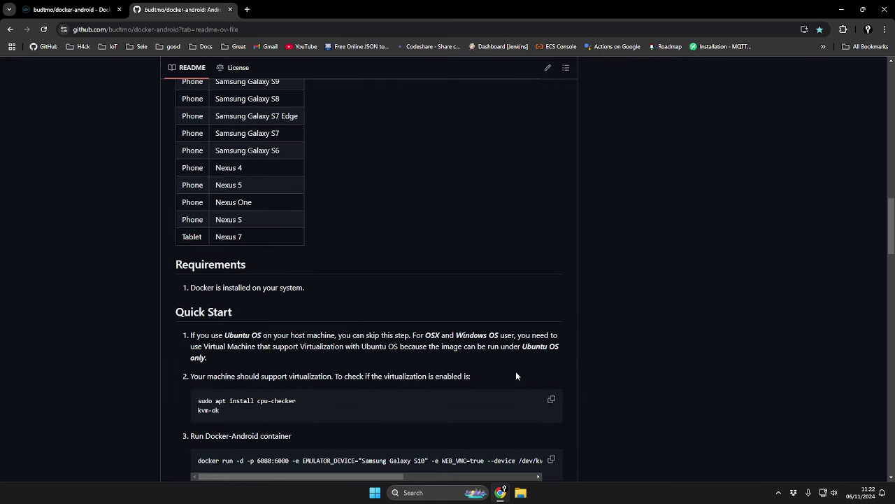
{"action": "scroll", "coordinate": [515, 376], "scroll_direction": "up", "scroll_amount": 15}
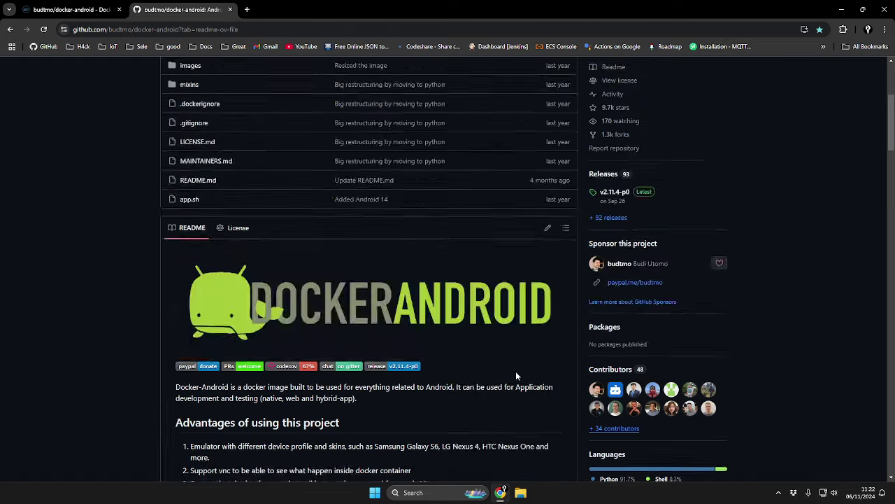
{"action": "scroll", "coordinate": [516, 376], "scroll_direction": "down", "scroll_amount": 6}
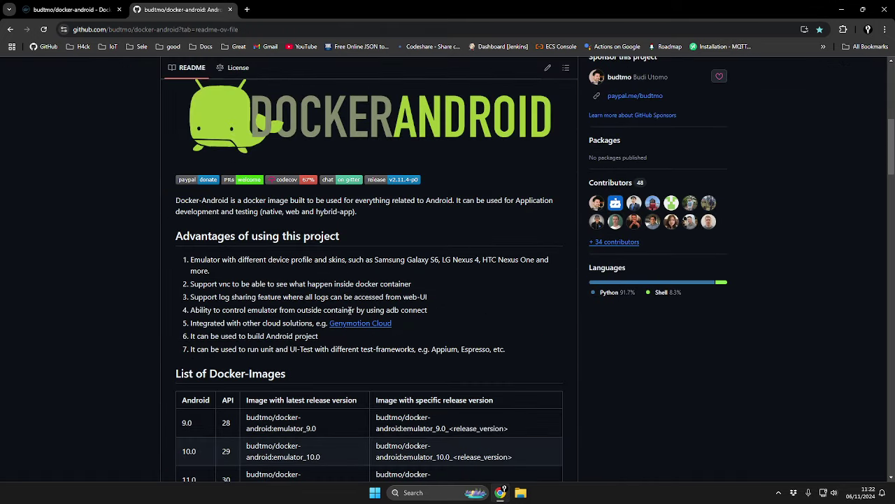
{"action": "scroll", "coordinate": [269, 311], "scroll_direction": "down", "scroll_amount": 2}
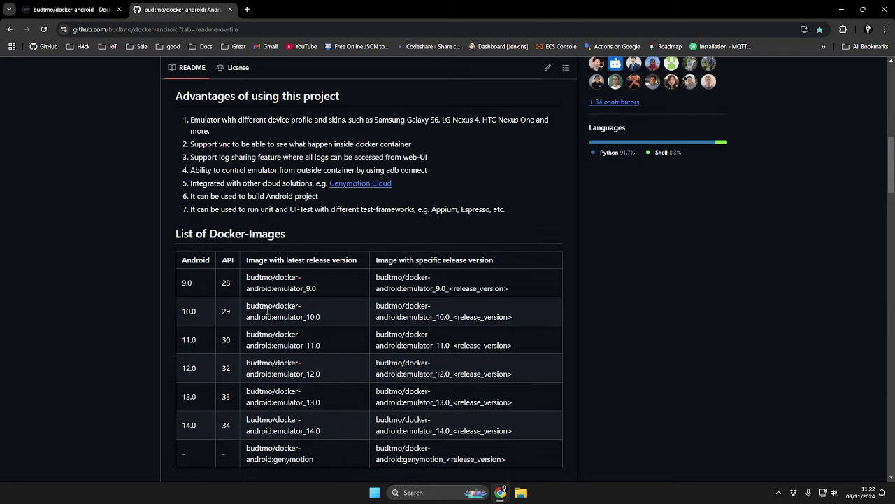
{"action": "scroll", "coordinate": [267, 313], "scroll_direction": "up", "scroll_amount": 3}
{"action": "scroll", "coordinate": [268, 313], "scroll_direction": "down", "scroll_amount": 5}
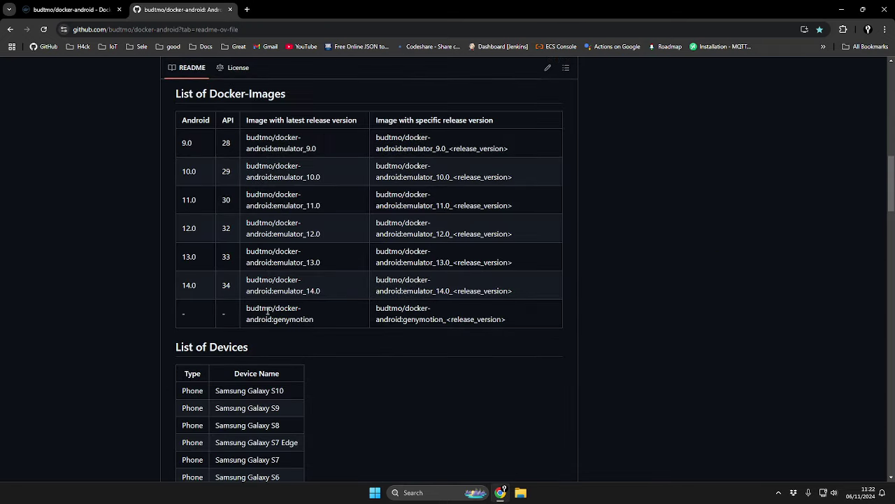
Step: Start Docker Desktop, bring up its window and show the list of local images
{"action": "left_click", "coordinate": [409, 496]}
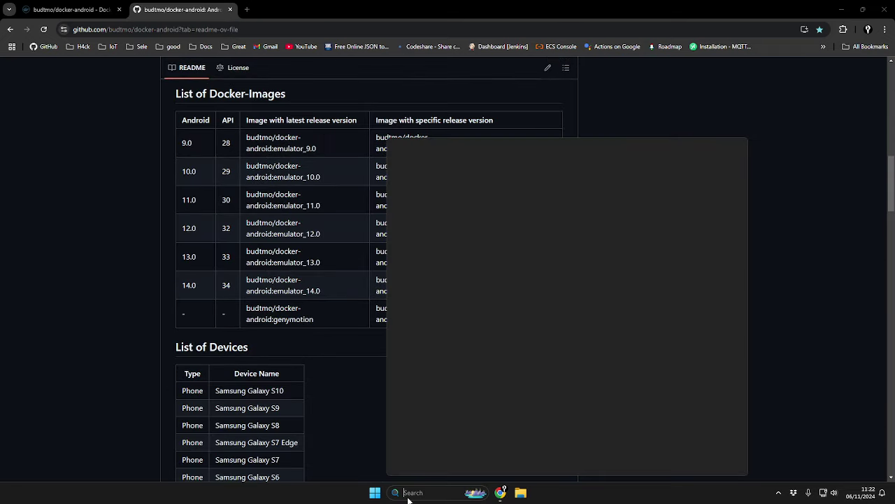
{"action": "type", "text": "doc"}
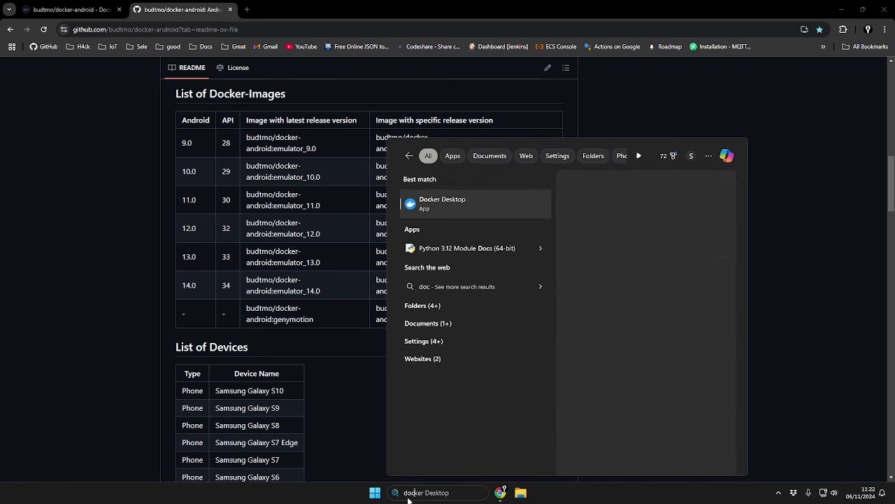
{"action": "left_click", "coordinate": [468, 209]}
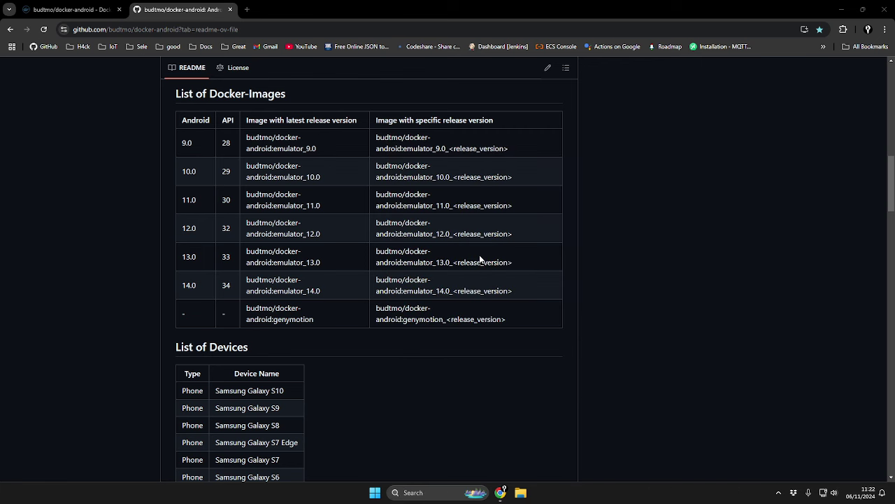
{"action": "left_click", "coordinate": [70, 9]}
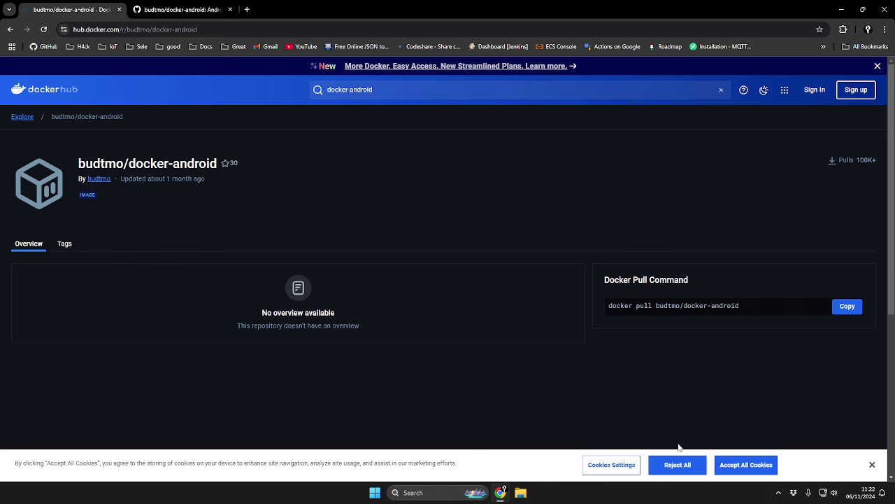
{"action": "left_click", "coordinate": [778, 493]}
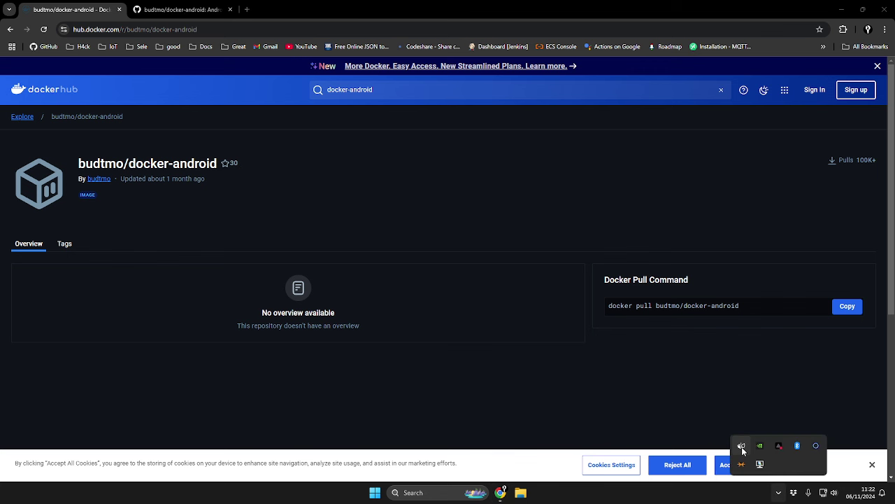
{"action": "left_click", "coordinate": [741, 446]}
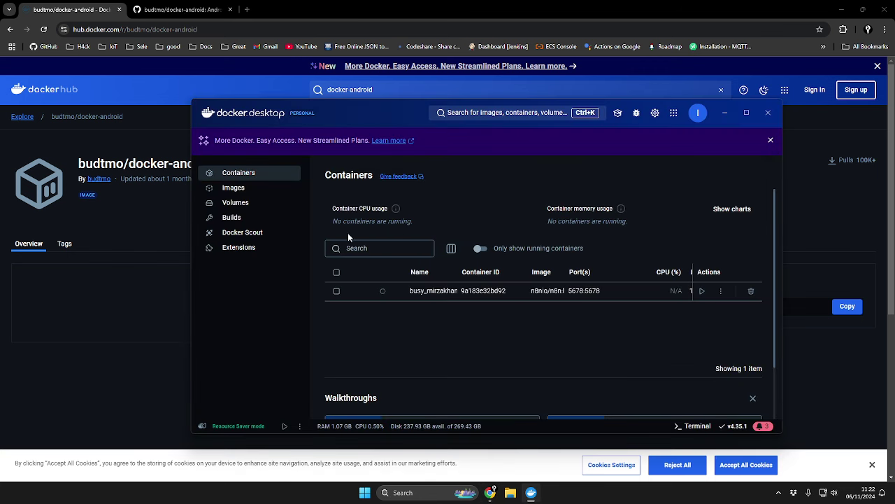
{"action": "left_click", "coordinate": [262, 191]}
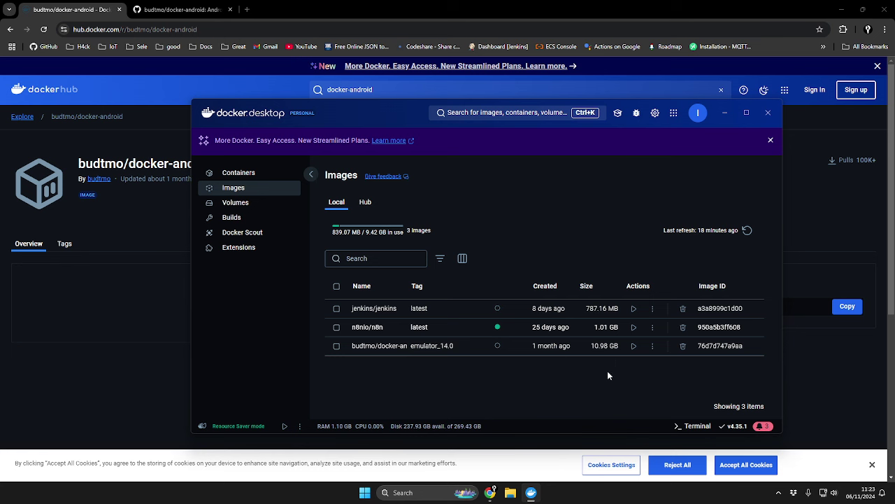
Step: Return to the GitHub README in Chrome and highlight the Android 14.0 image name, budtmo/docker-android:emulator_14.0
{"action": "left_click", "coordinate": [191, 10]}
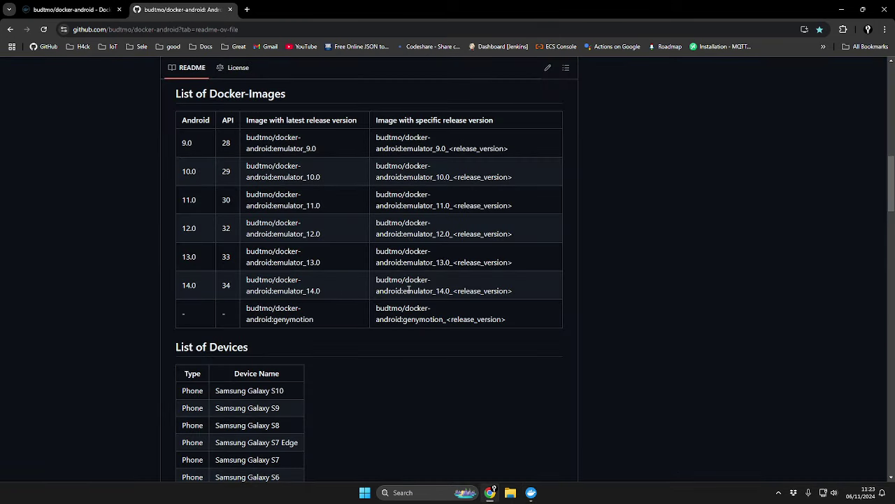
{"action": "scroll", "coordinate": [372, 278], "scroll_direction": "up", "scroll_amount": 1}
{"action": "scroll", "coordinate": [364, 254], "scroll_direction": "down", "scroll_amount": 1}
{"action": "left_click_drag", "start_coordinate": [323, 291], "coordinate": [248, 280]}
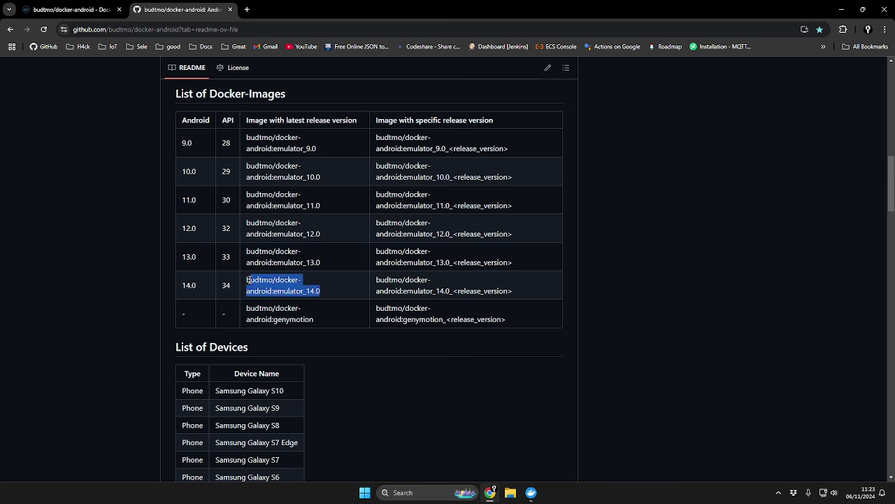
{"action": "left_click", "coordinate": [330, 293]}
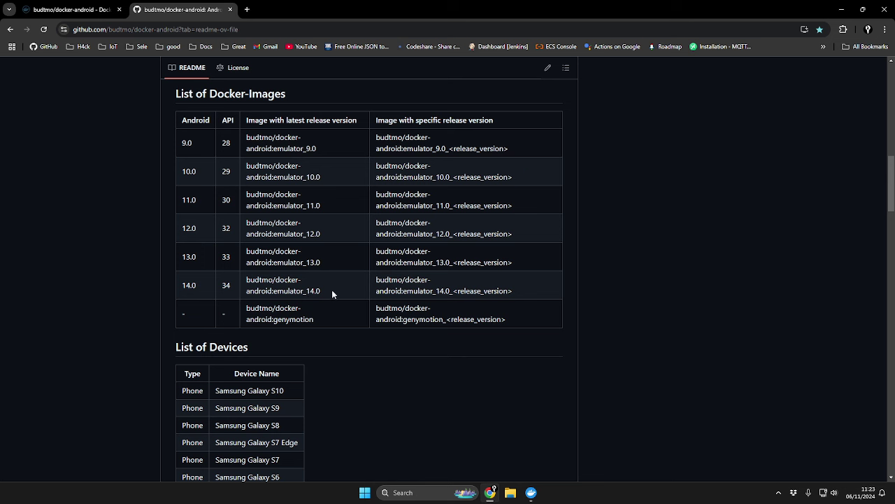
{"action": "left_click_drag", "start_coordinate": [332, 293], "coordinate": [245, 283]}
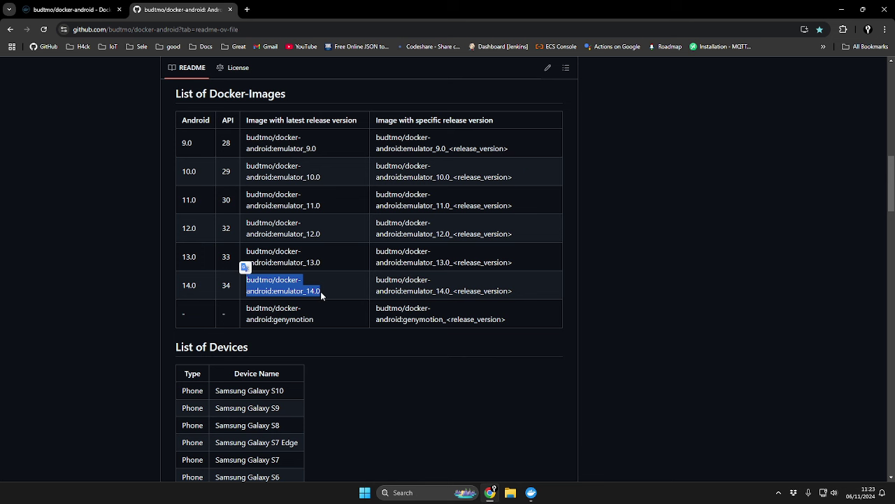
Step: Review the README's list of emulated devices, highlighting the Galaxy S9 entry
{"action": "scroll", "coordinate": [321, 295], "scroll_direction": "down", "scroll_amount": 2}
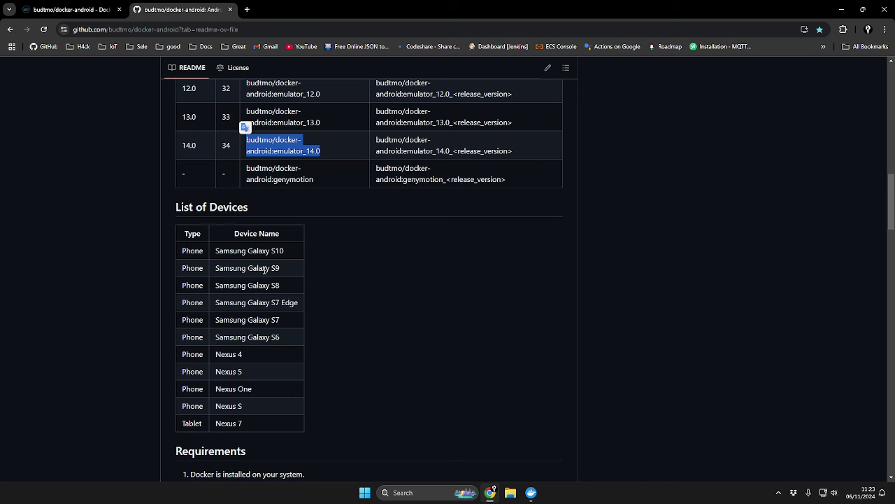
{"action": "scroll", "coordinate": [283, 289], "scroll_direction": "down", "scroll_amount": 1}
{"action": "left_click_drag", "start_coordinate": [280, 175], "coordinate": [246, 175]}
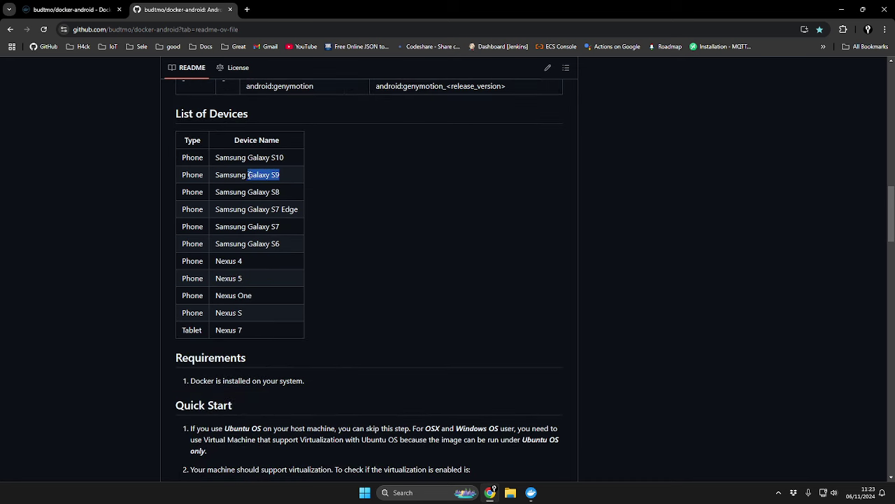
{"action": "left_click", "coordinate": [288, 199]}
Step: Read the README's Quick Start requirements and highlight the word "virtualization" in the second item
{"action": "scroll", "coordinate": [293, 205], "scroll_direction": "down", "scroll_amount": 2}
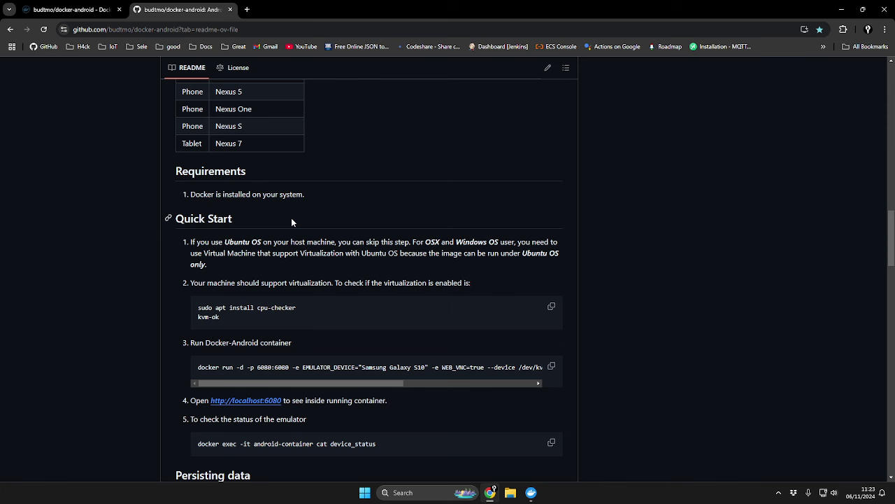
{"action": "scroll", "coordinate": [292, 222], "scroll_direction": "down", "scroll_amount": 1}
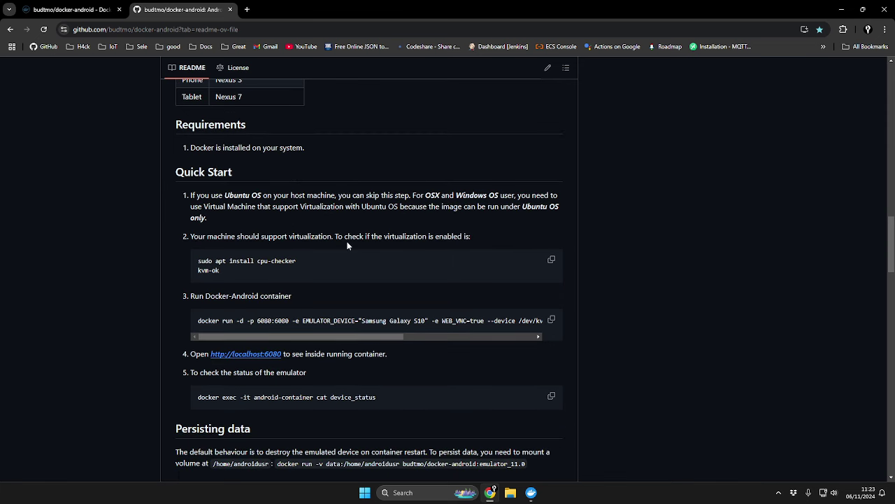
{"action": "left_click_drag", "start_coordinate": [208, 236], "coordinate": [318, 236]}
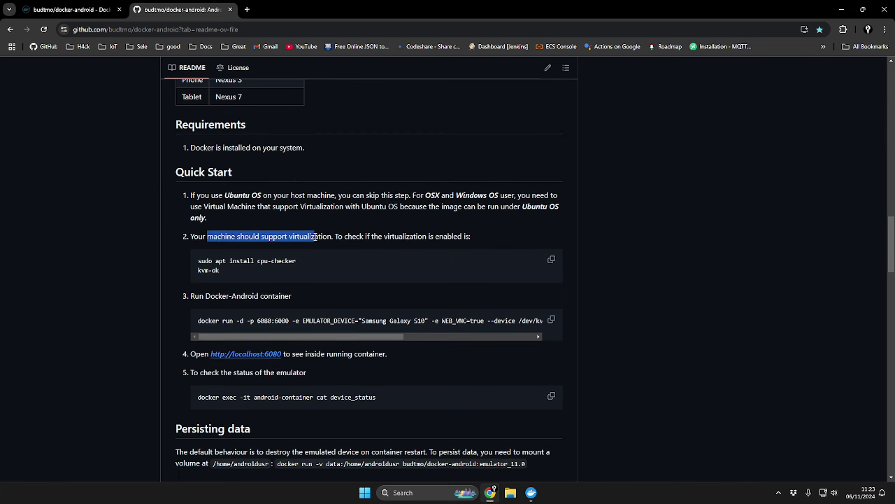
{"action": "double_click", "coordinate": [325, 236]}
{"action": "double_click", "coordinate": [313, 236]}
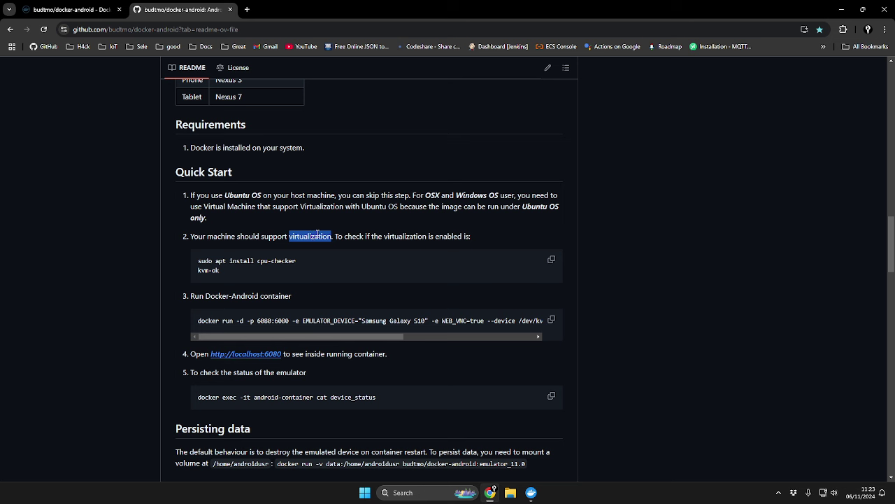
Step: Inspect the full docker run command for the Docker-Android container and skim the sections on persisting data and WSL2 hardware acceleration
{"action": "scroll", "coordinate": [287, 241], "scroll_direction": "down", "scroll_amount": 1}
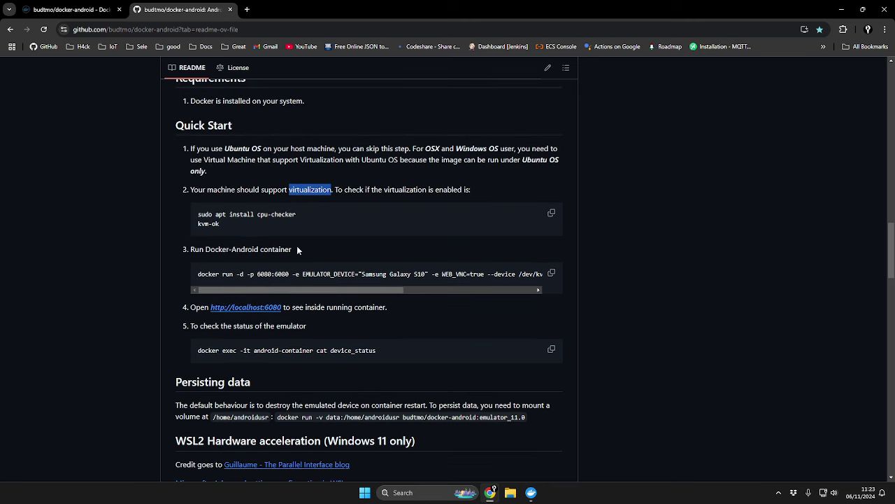
{"action": "left_click", "coordinate": [266, 289]}
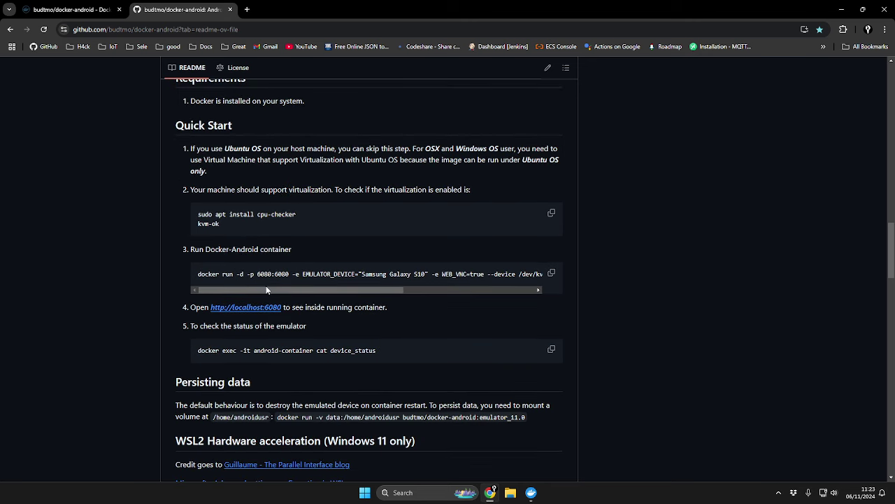
{"action": "left_click_drag", "start_coordinate": [266, 289], "coordinate": [408, 285]}
{"action": "left_click", "coordinate": [381, 303]}
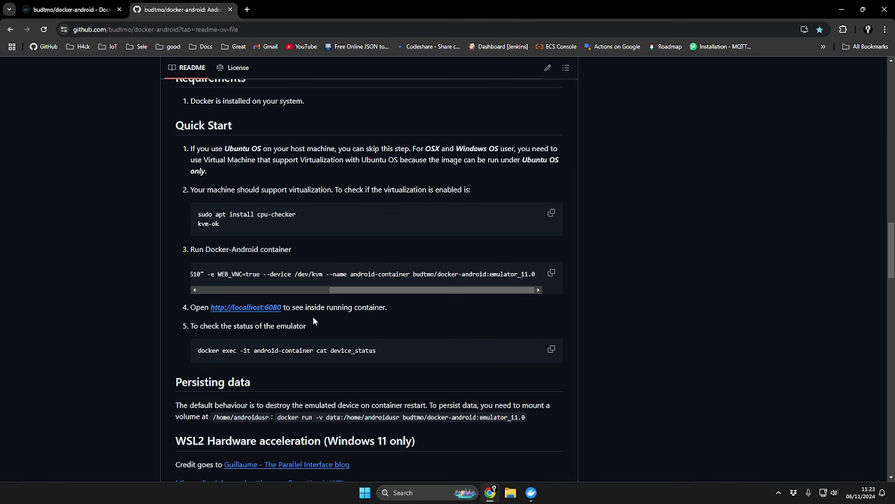
{"action": "scroll", "coordinate": [313, 320], "scroll_direction": "down", "scroll_amount": 5}
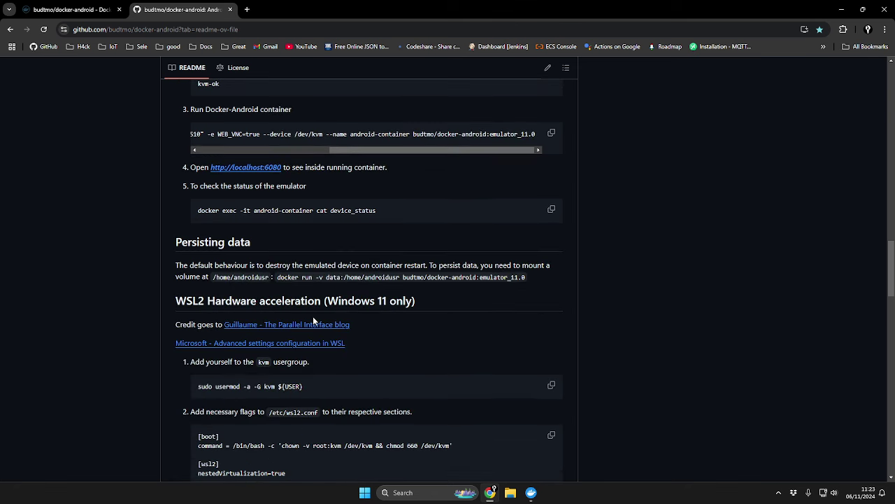
{"action": "scroll", "coordinate": [313, 316], "scroll_direction": "up", "scroll_amount": 6}
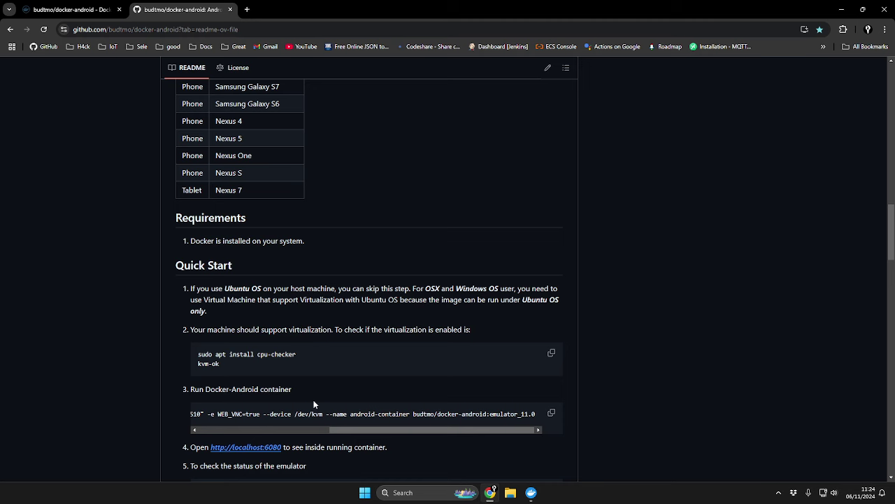
Step: Examine the emulator device setting in the README's docker run command, highlighting "Samsung Galaxy", and compare it with the list of devices
{"action": "scroll", "coordinate": [317, 352], "scroll_direction": "down", "scroll_amount": 1}
{"action": "left_click", "coordinate": [294, 336]}
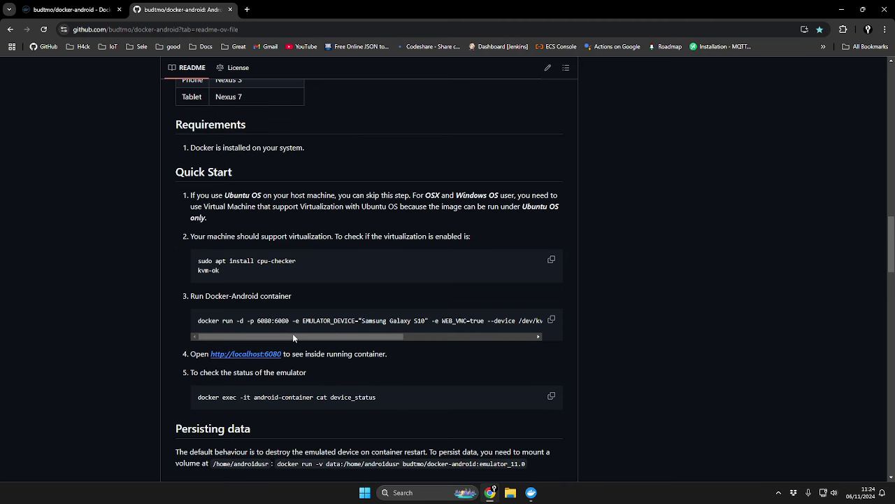
{"action": "mouse_move", "coordinate": [282, 334]}
{"action": "left_mouse_down"}
{"action": "mouse_move", "coordinate": [420, 338]}
{"action": "mouse_move", "coordinate": [289, 337]}
{"action": "left_mouse_up"}
{"action": "left_click_drag", "start_coordinate": [311, 337], "coordinate": [390, 320]}
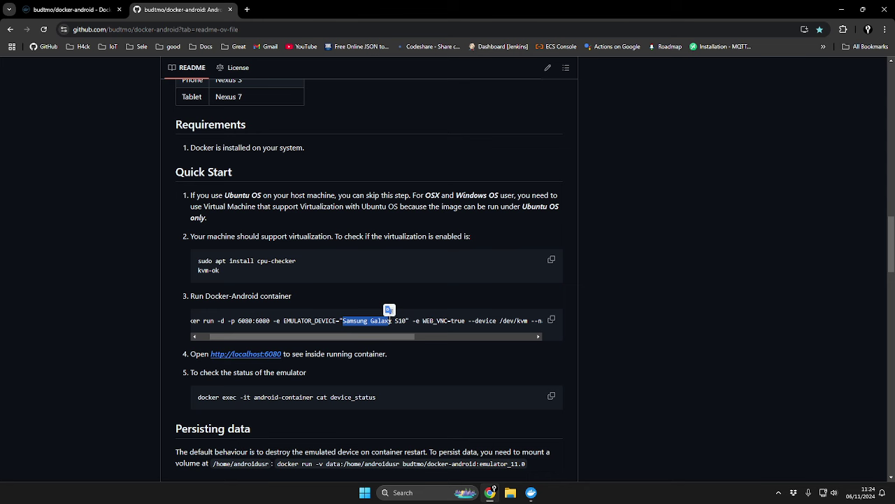
{"action": "scroll", "coordinate": [280, 210], "scroll_direction": "up", "scroll_amount": 4}
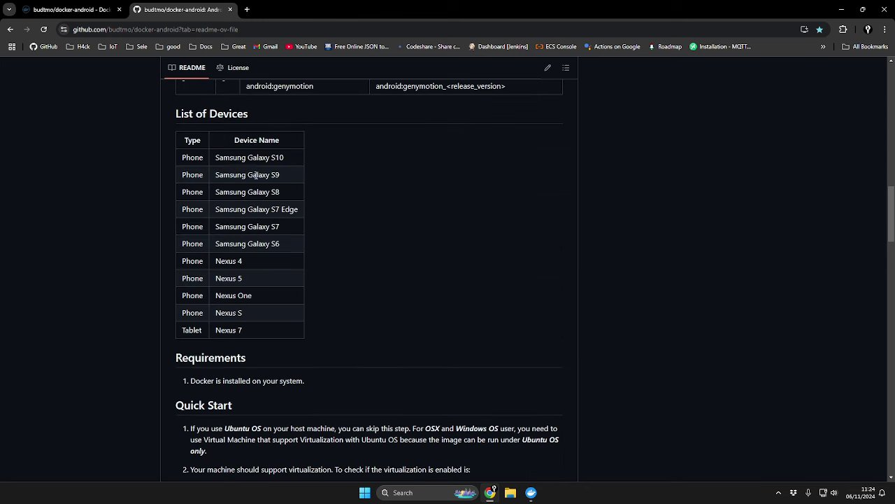
{"action": "scroll", "coordinate": [234, 222], "scroll_direction": "down", "scroll_amount": 3}
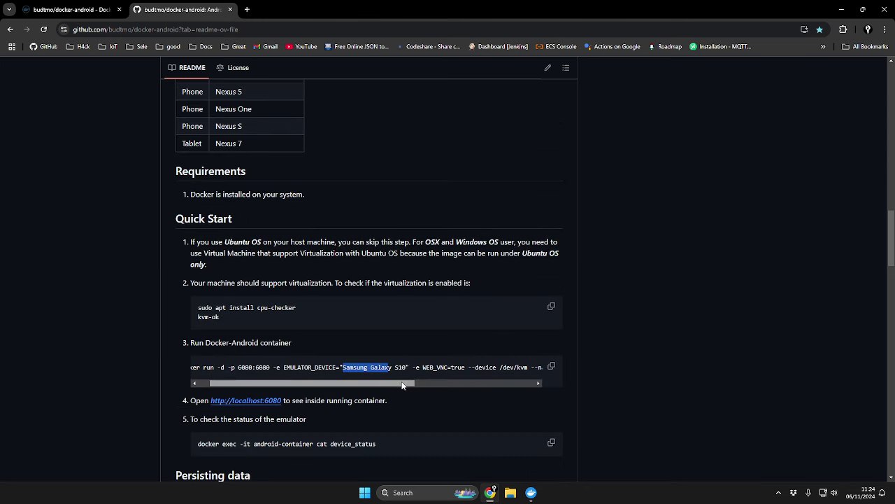
Step: Read through the remaining options of the docker run command and highlight its image name, budtmo/docker-android:emulator_11.0
{"action": "left_click_drag", "start_coordinate": [402, 385], "coordinate": [438, 384]}
{"action": "left_click", "coordinate": [412, 369]}
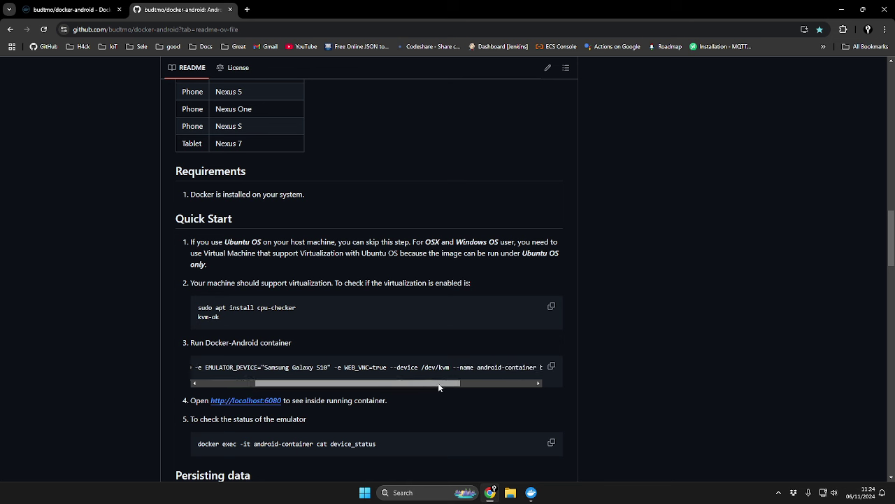
{"action": "scroll", "coordinate": [437, 382], "scroll_direction": "right", "scroll_amount": 3}
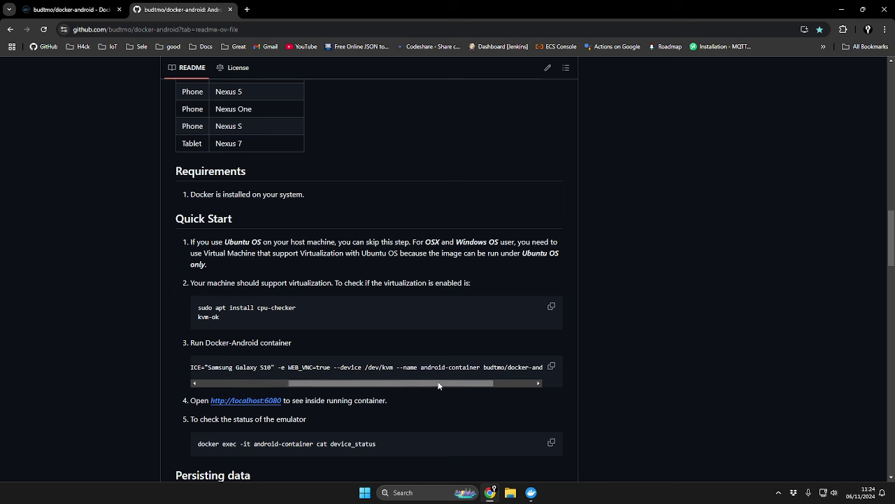
{"action": "scroll", "coordinate": [412, 369], "scroll_direction": "right", "scroll_amount": 3}
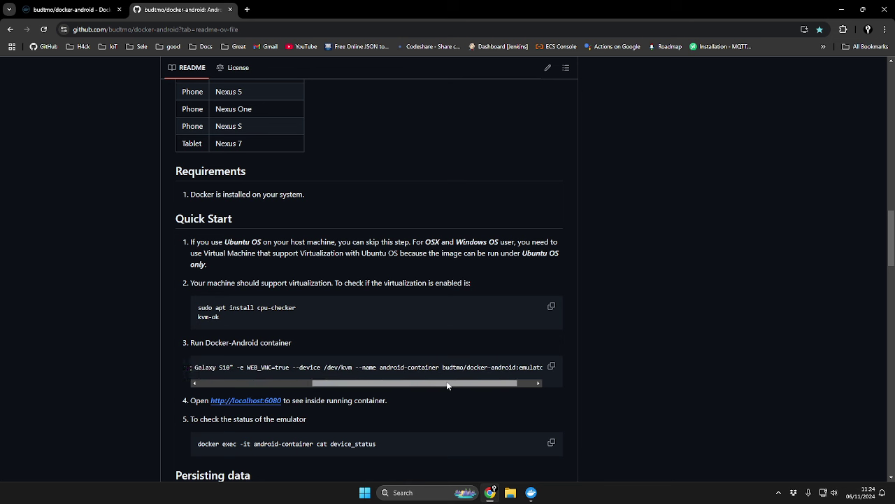
{"action": "double_click", "coordinate": [412, 369]}
{"action": "left_click", "coordinate": [403, 366]}
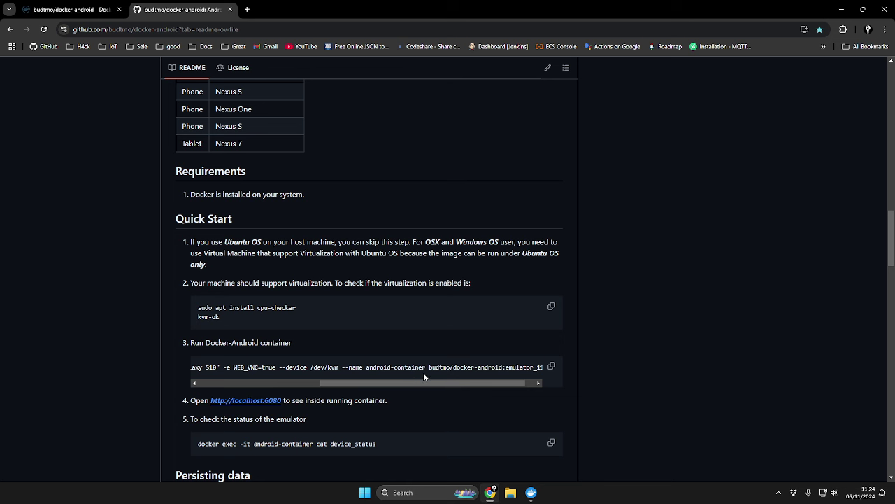
{"action": "left_click_drag", "start_coordinate": [434, 383], "coordinate": [535, 372]}
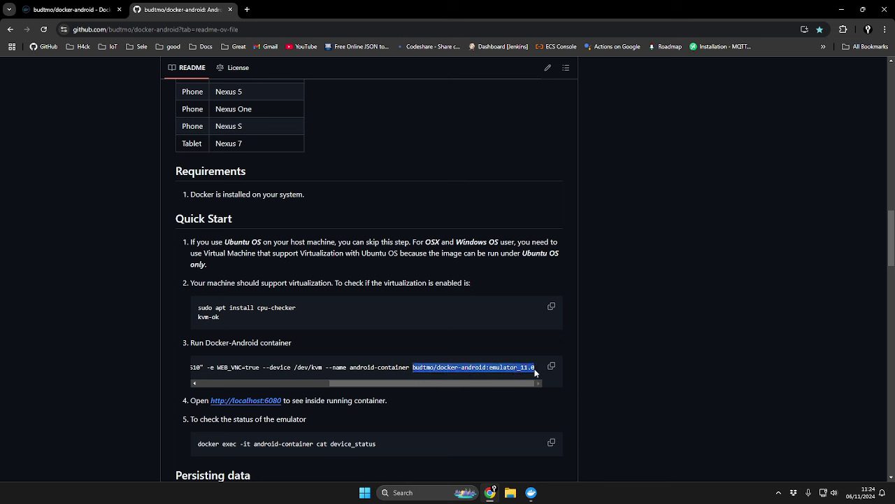
{"action": "left_click", "coordinate": [523, 368]}
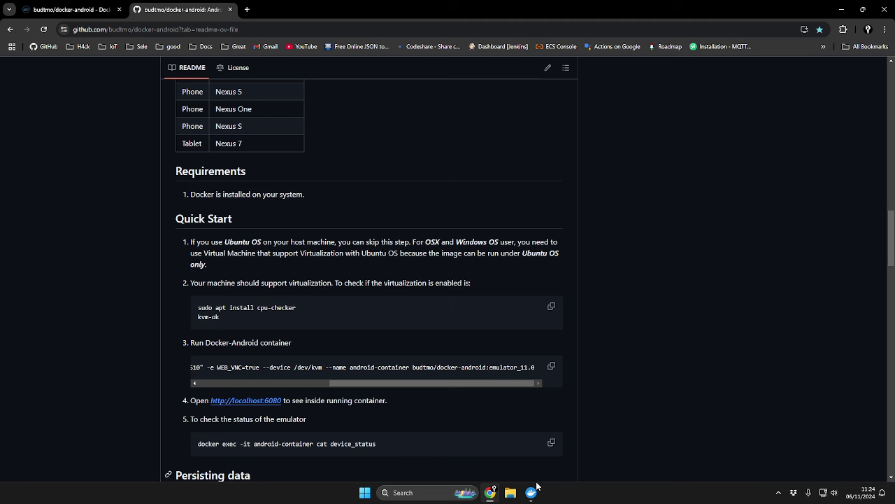
Step: Check the local images in Docker Desktop and copy the README's full docker run command for the Docker-Android container
{"action": "left_click", "coordinate": [531, 492]}
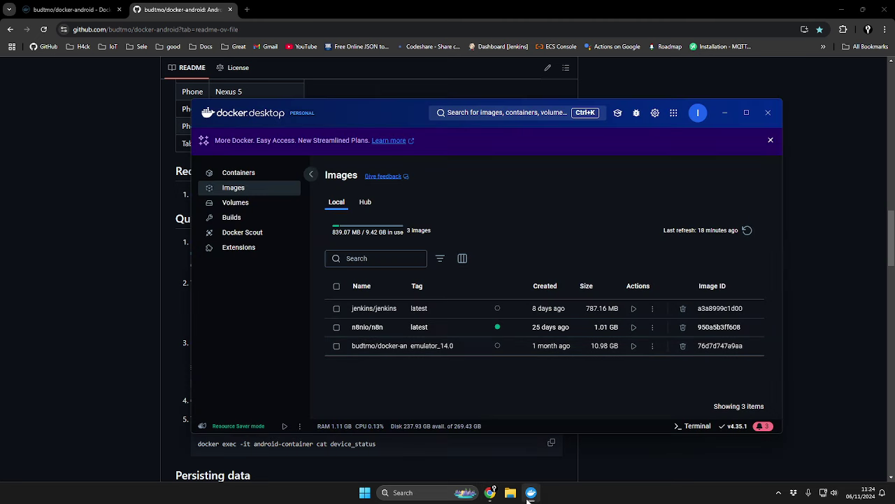
{"action": "left_click", "coordinate": [531, 492]}
{"action": "left_click_drag", "start_coordinate": [353, 384], "coordinate": [509, 386]}
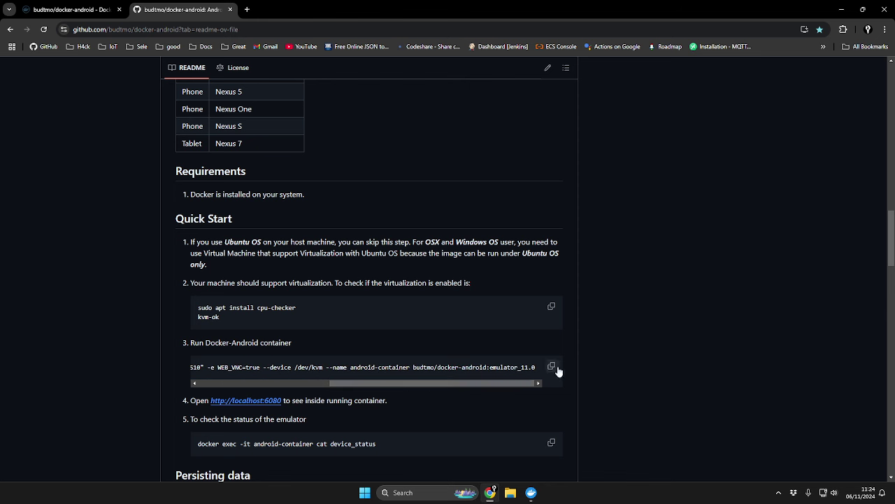
{"action": "left_click", "coordinate": [555, 369]}
Step: Open a Command Prompt window over the middle of the README and paste the copied docker run command into it
{"action": "key", "text": "super+r"}
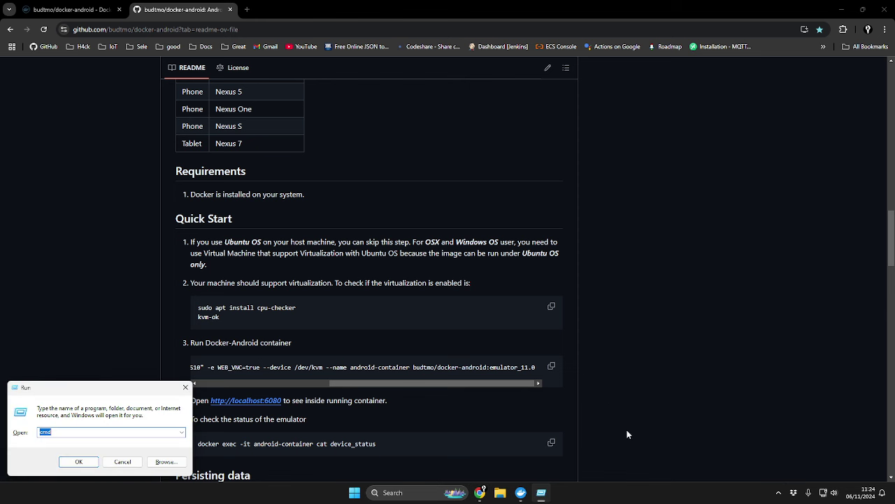
{"action": "type", "text": "cmd"}
{"action": "key", "text": "Return"}
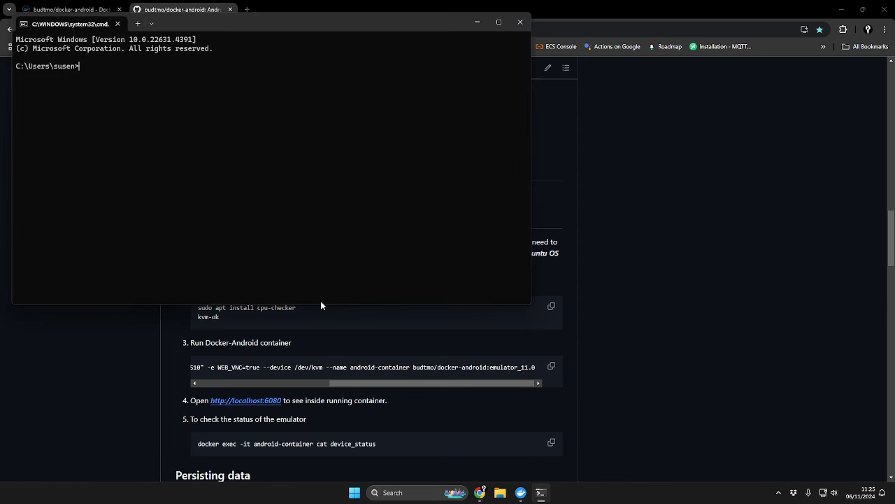
{"action": "left_click_drag", "start_coordinate": [352, 27], "coordinate": [588, 150]}
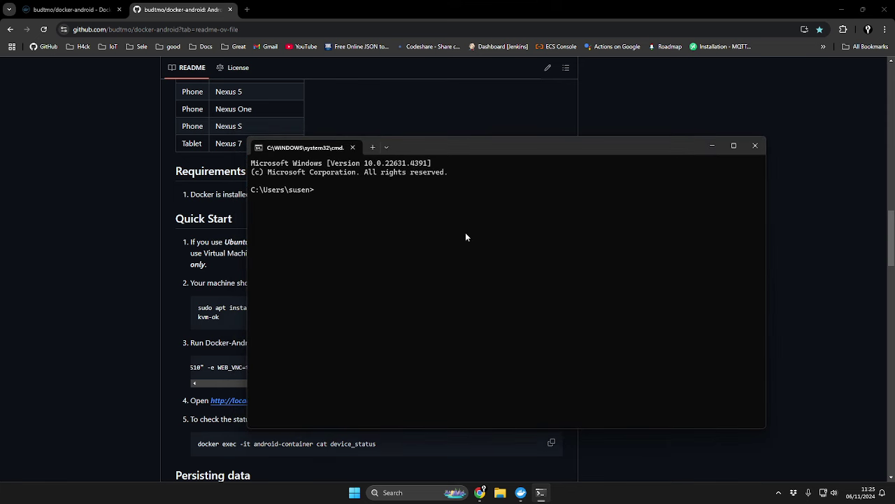
{"action": "key", "text": "ctrl+v"}
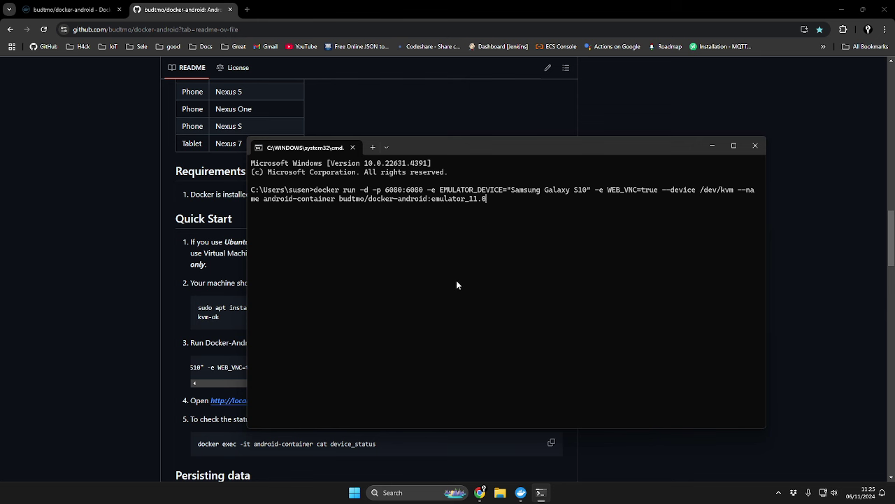
Step: Check the local image's tag in Docker Desktop and change the image in the pasted command to emulator_14.0
{"action": "left_click", "coordinate": [521, 492]}
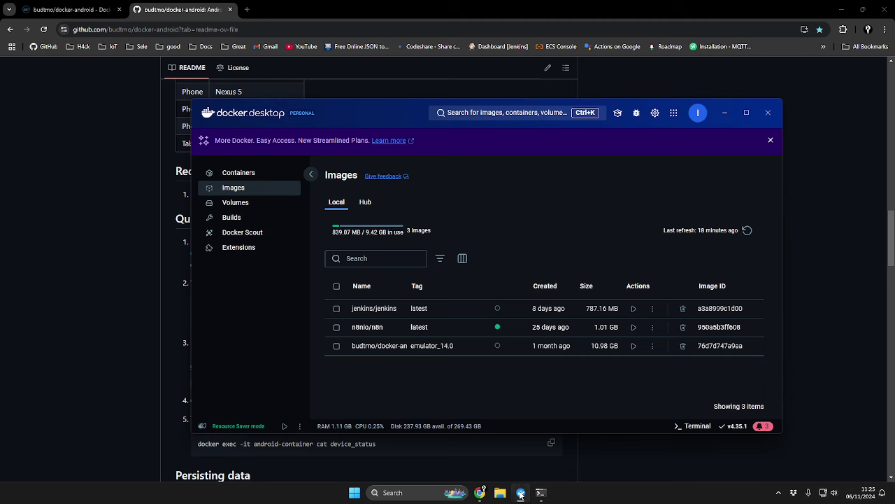
{"action": "left_click", "coordinate": [520, 492]}
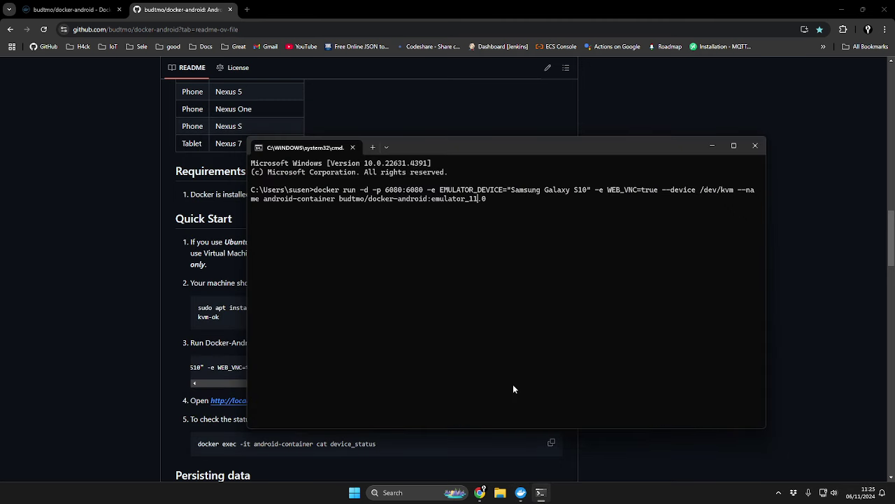
{"action": "key", "text": "BackSpace"}
{"action": "type", "text": "4"}
Step: Change the container name in the docker run command to android-emulator
{"action": "key", "text": "Left"}
{"action": "key", "text": "Left"}
{"action": "key", "text": "BackSpace"}
{"action": "key", "text": "BackSpace"}
{"action": "key", "text": "BackSpace"}
{"action": "key", "text": "BackSpace"}
{"action": "key", "text": "BackSpace"}
{"action": "key", "text": "BackSpace"}
{"action": "key", "text": "BackSpace"}
{"action": "key", "text": "BackSpace"}
{"action": "key", "text": "BackSpace"}
{"action": "type", "text": "e"}
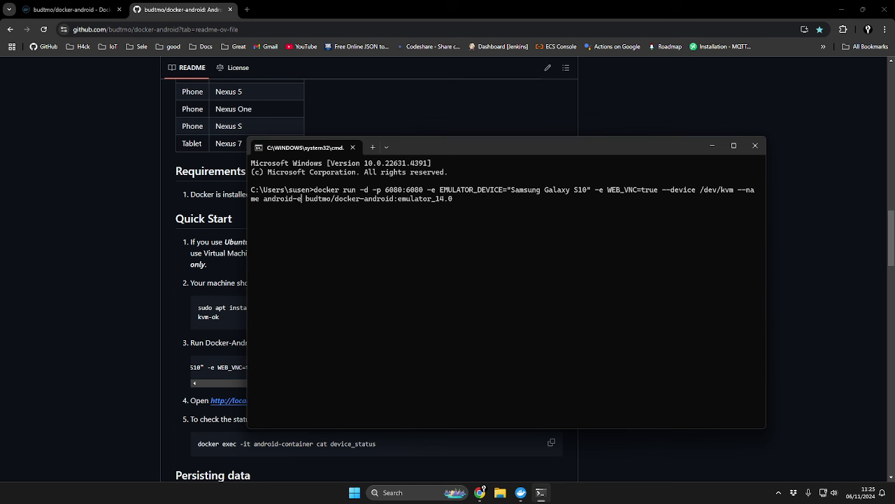
{"action": "type", "text": "mua"}
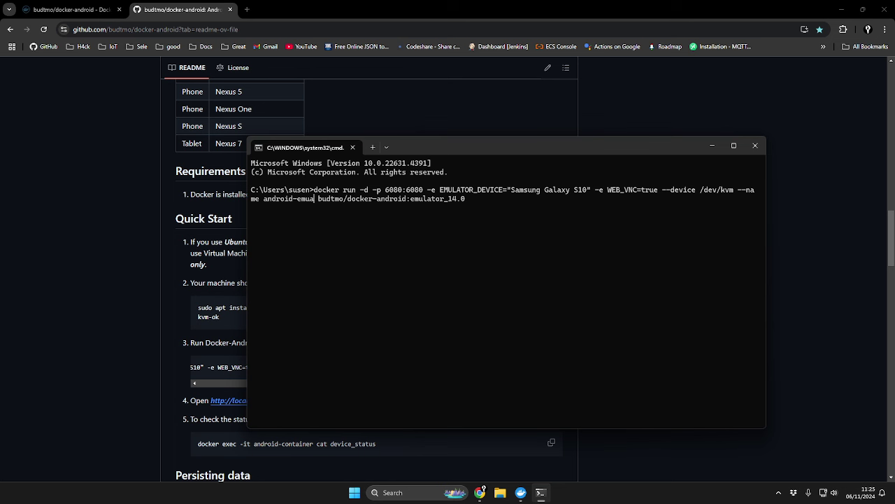
{"action": "type", "text": "lator"}
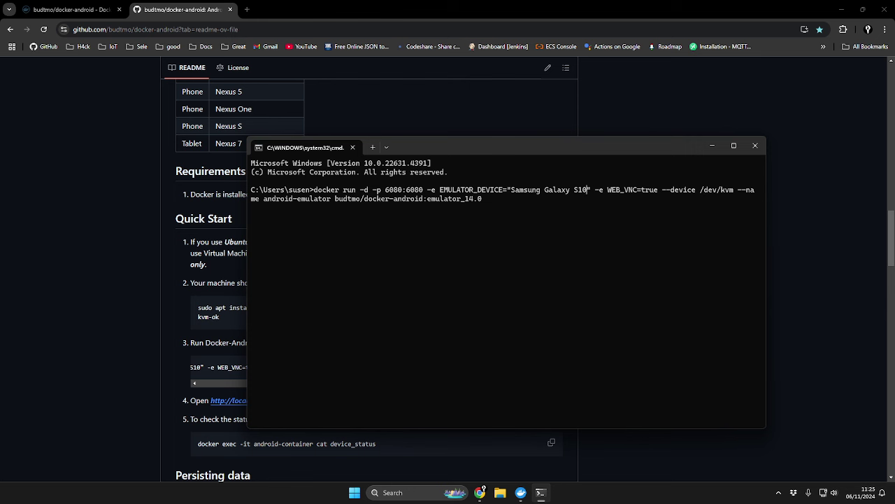
Step: Set the emulated device in the docker run command to "Samsung Galaxy S9" and run the command
{"action": "key", "text": "BackSpace"}
{"action": "key", "text": "BackSpace"}
{"action": "type", "text": "9"}
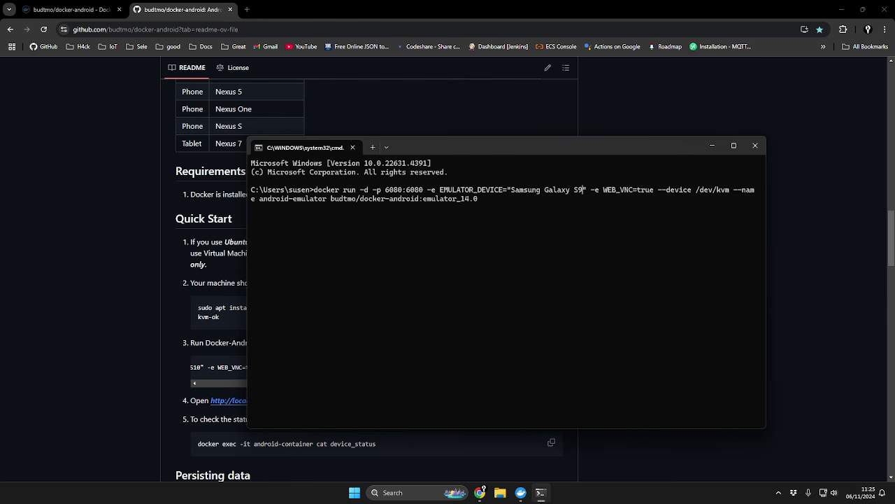
{"action": "key", "text": "Left"}
{"action": "key", "text": "Left"}
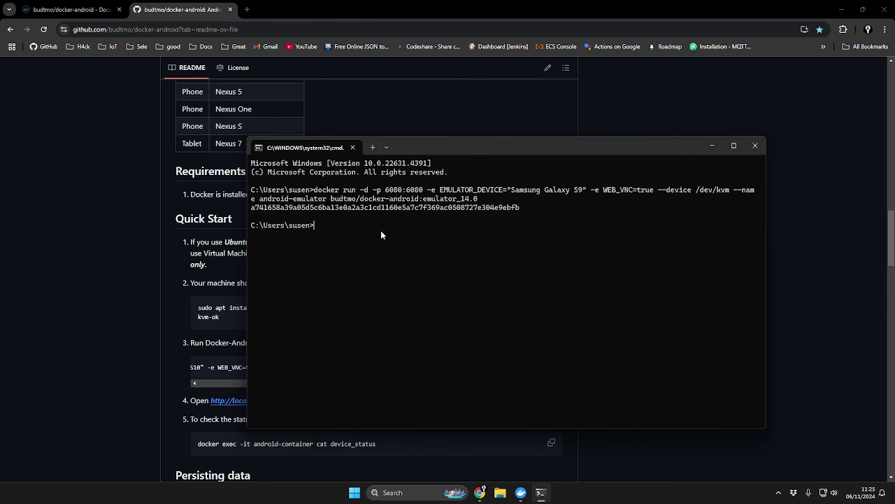
Step: Inspect the container and image lists in a maximized Docker Desktop window and view the android-emulator container's logs
{"action": "left_click", "coordinate": [521, 493]}
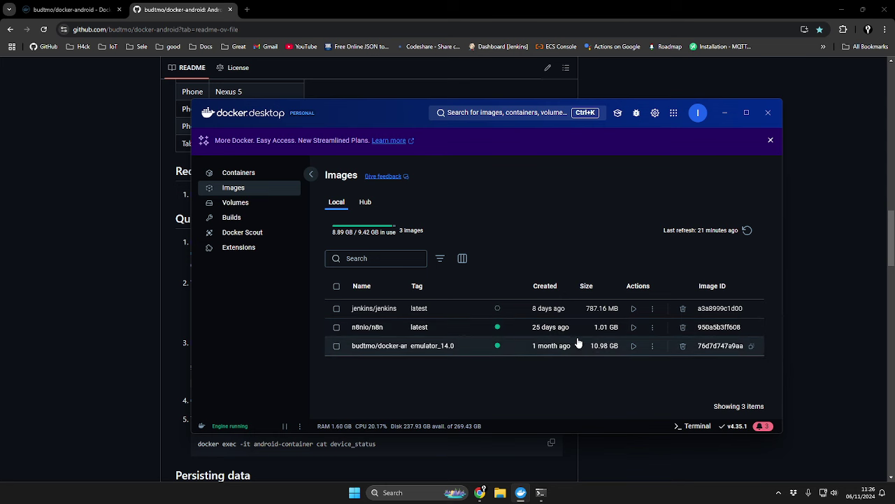
{"action": "left_click", "coordinate": [242, 173]}
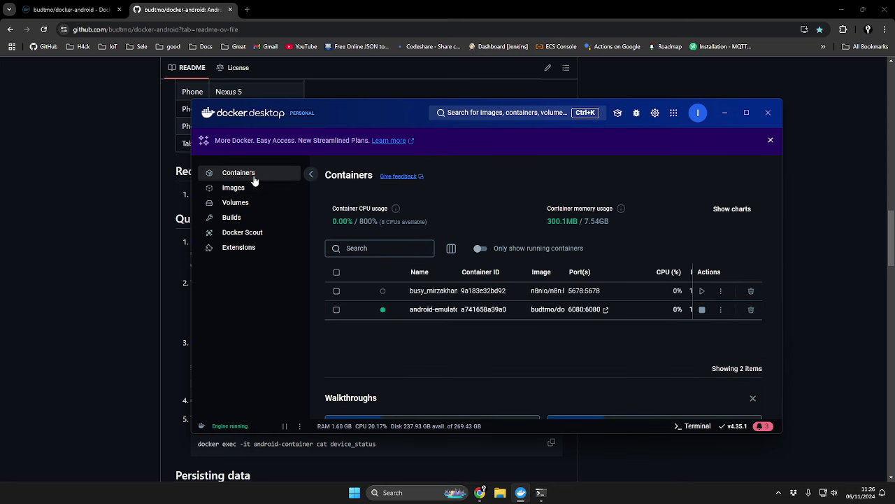
{"action": "double_click", "coordinate": [729, 123]}
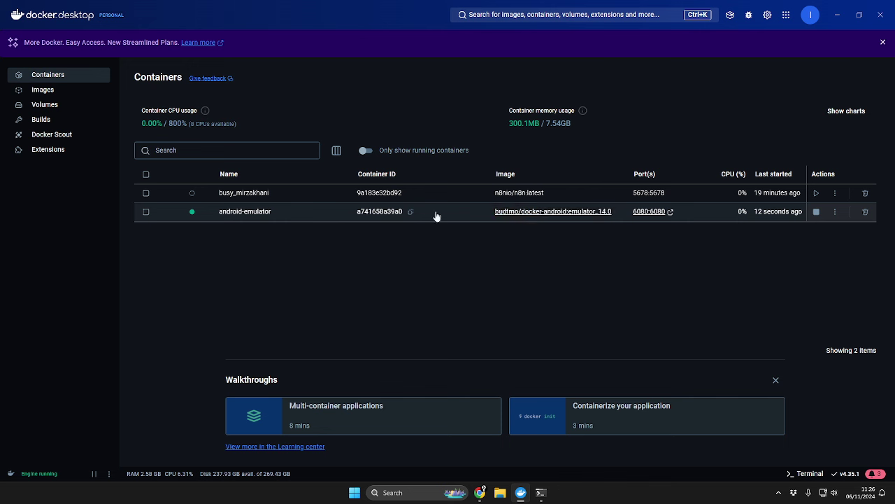
{"action": "left_click", "coordinate": [47, 91]}
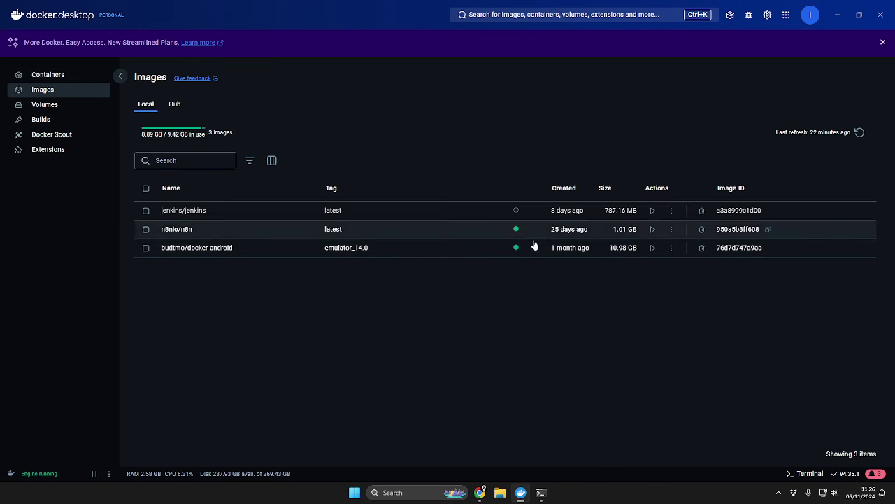
{"action": "left_click", "coordinate": [50, 75]}
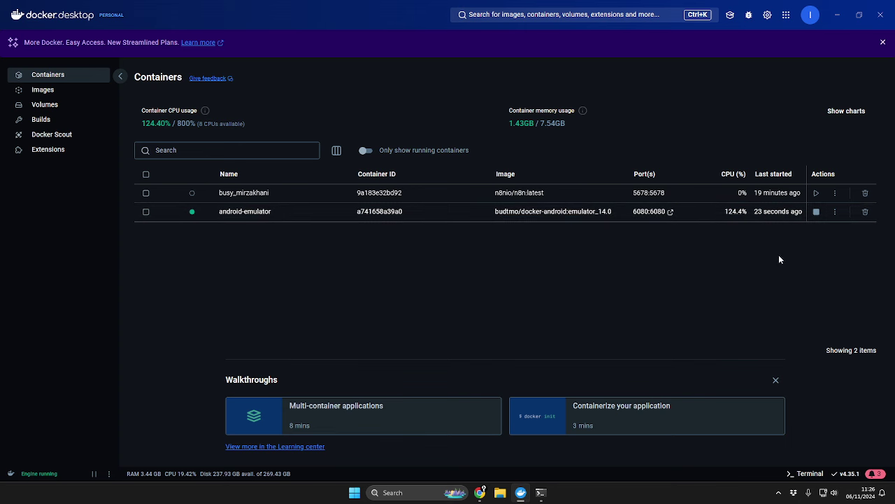
{"action": "left_click", "coordinate": [324, 217]}
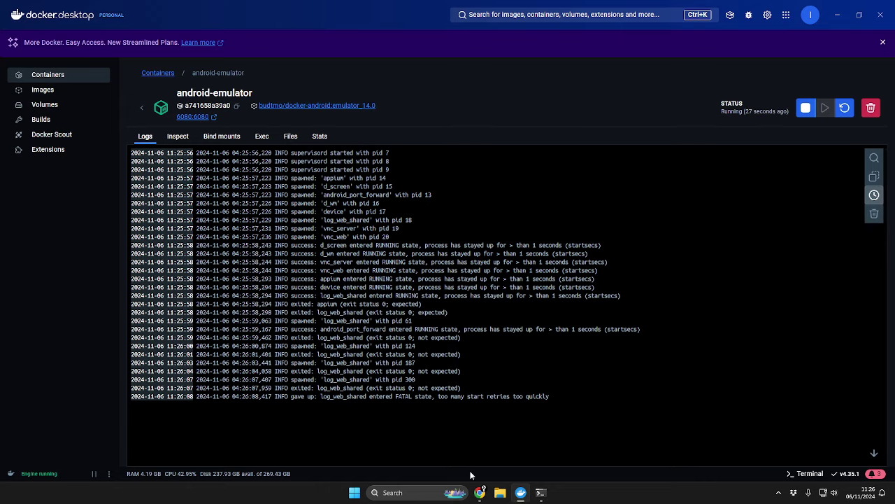
{"action": "left_click", "coordinate": [479, 493]}
{"action": "scroll", "coordinate": [319, 328], "scroll_direction": "down", "scroll_amount": 2}
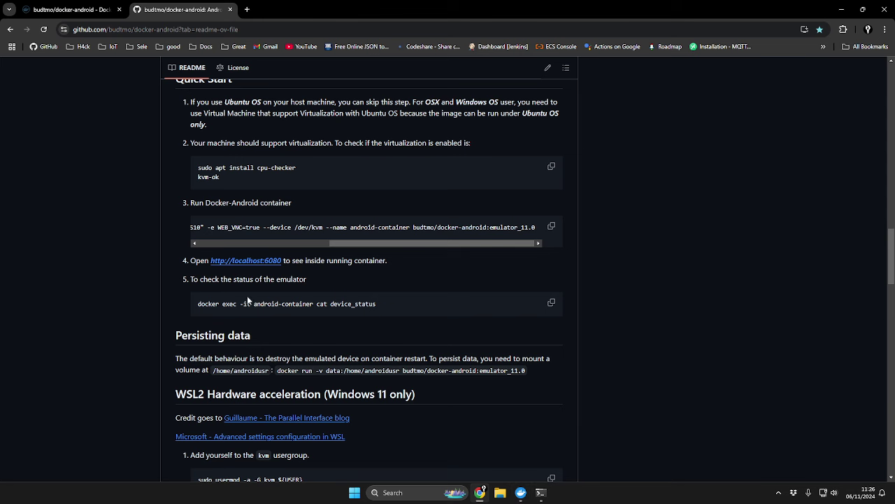
{"action": "left_click", "coordinate": [255, 263]}
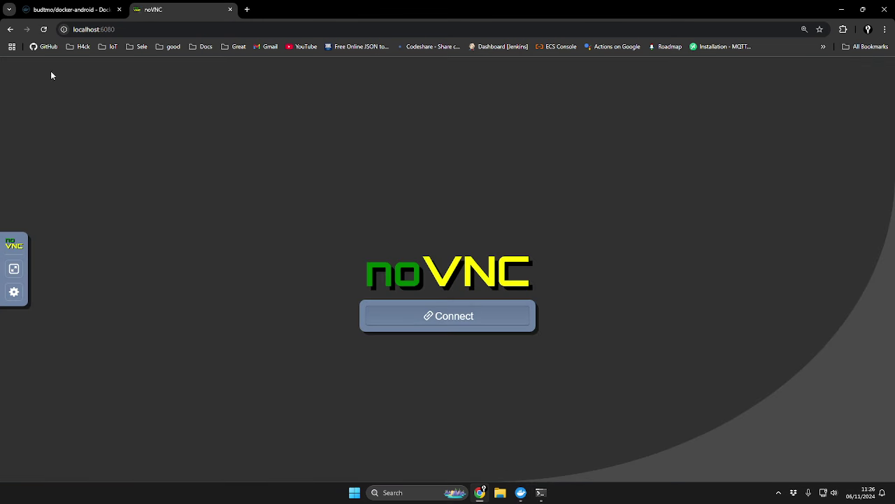
{"action": "left_click", "coordinate": [10, 30]}
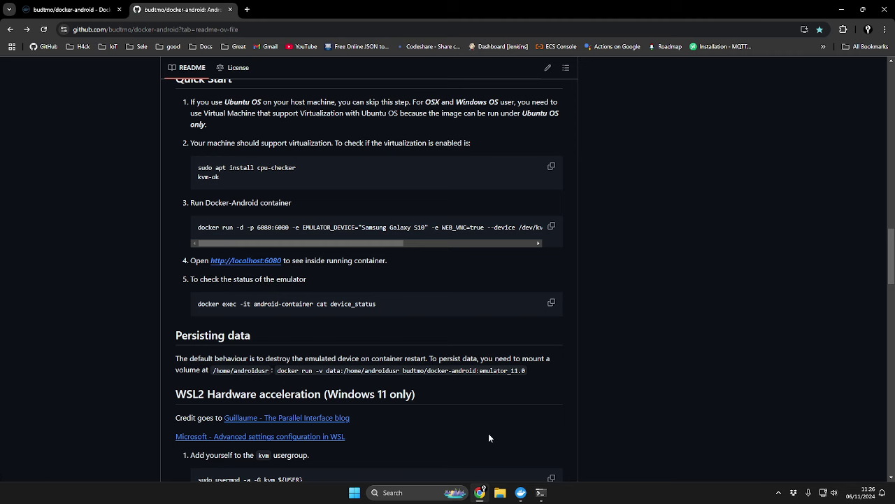
Step: Open the noVNC page at localhost:6080 in a new Chrome tab
{"action": "left_click", "coordinate": [521, 493]}
{"action": "left_click", "coordinate": [521, 492]}
{"action": "left_click", "coordinate": [249, 10]}
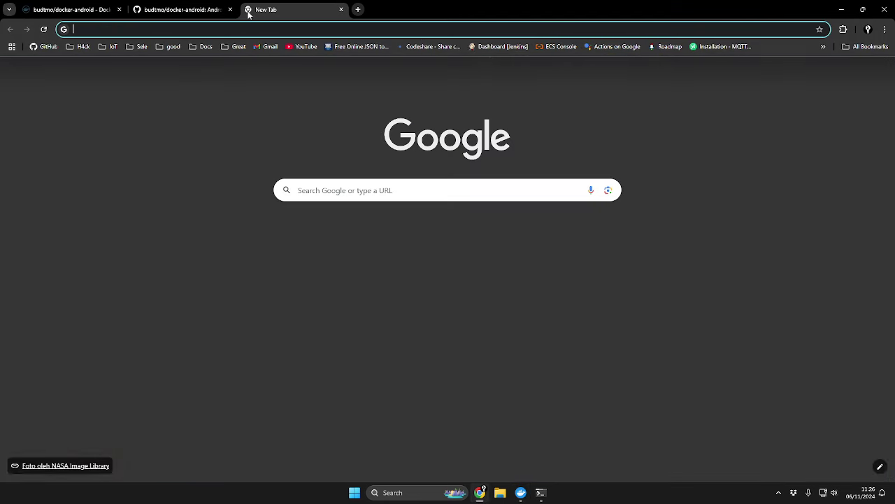
{"action": "type", "text": "lo"}
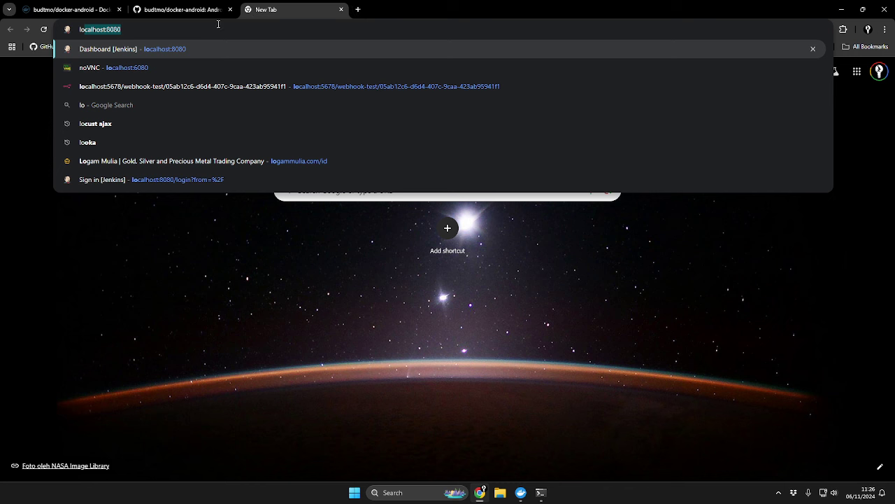
{"action": "left_click", "coordinate": [148, 67]}
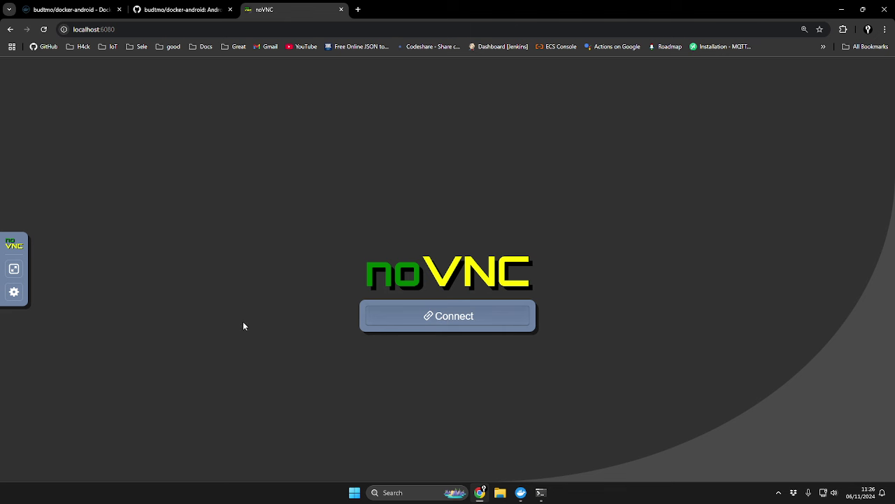
Step: Connect to the emulator's noVNC session and move the Galaxy S9 emulator window to the middle of the remote desktop
{"action": "left_click", "coordinate": [15, 293]}
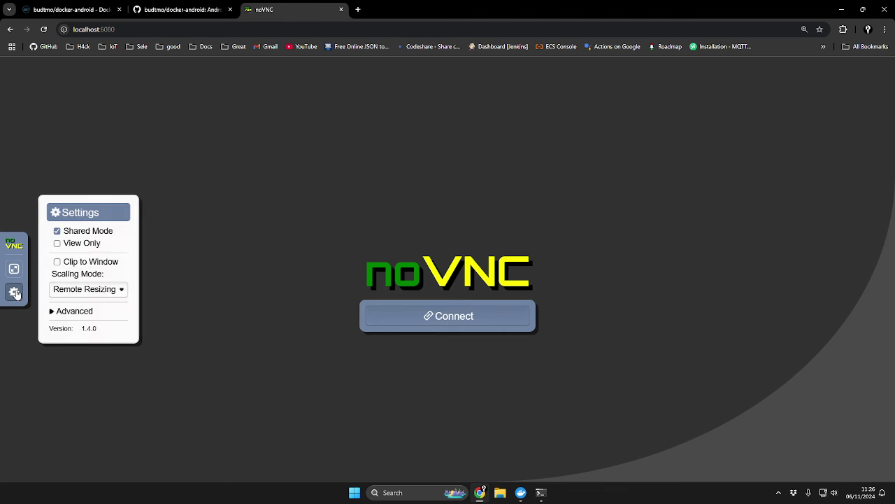
{"action": "left_click", "coordinate": [15, 293]}
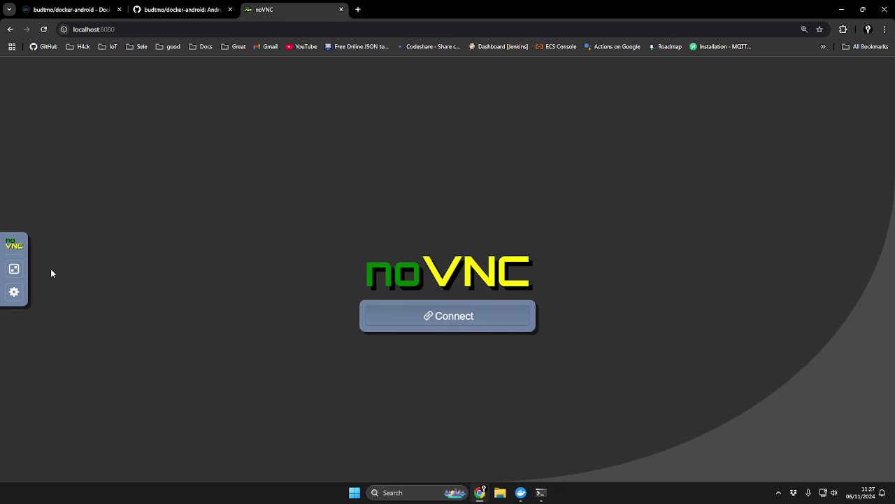
{"action": "left_click", "coordinate": [438, 322]}
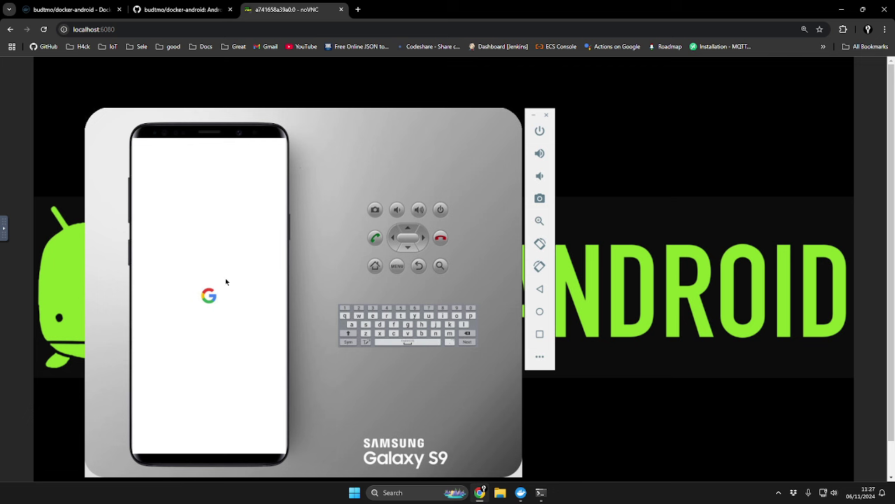
{"action": "mouse_move", "coordinate": [350, 121]}
{"action": "left_mouse_down"}
{"action": "mouse_move", "coordinate": [434, 120]}
{"action": "mouse_move", "coordinate": [361, 123]}
{"action": "left_mouse_up"}
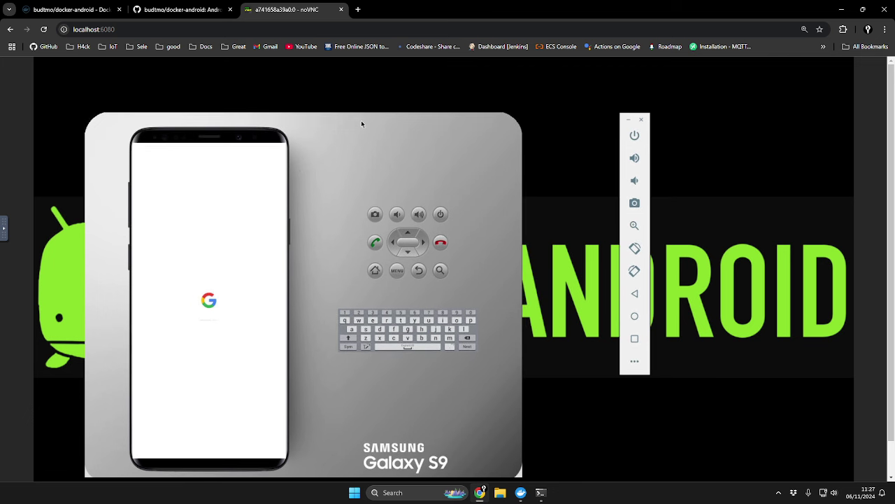
{"action": "left_click_drag", "start_coordinate": [441, 138], "coordinate": [382, 142]}
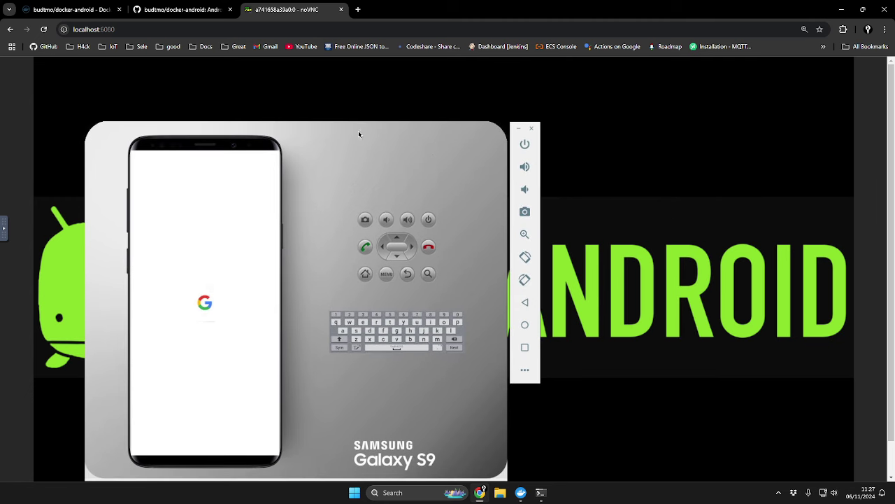
{"action": "left_click_drag", "start_coordinate": [359, 134], "coordinate": [402, 118]}
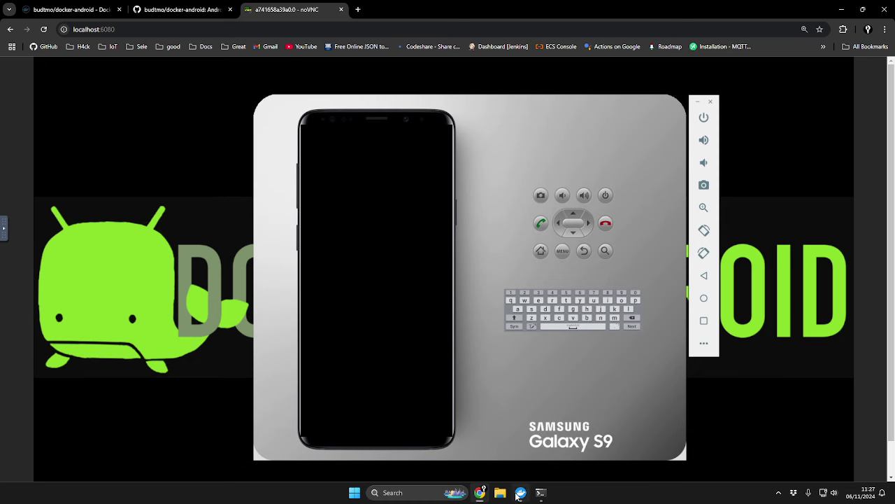
Step: Look over the android-emulator container's logs in Docker Desktop and view the emulated phone's app list in Chrome
{"action": "left_click", "coordinate": [519, 494]}
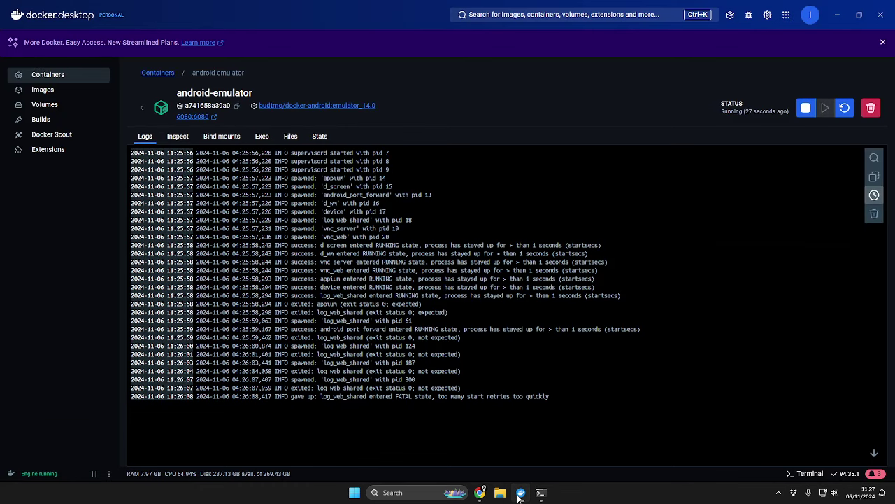
{"action": "left_click", "coordinate": [519, 494]}
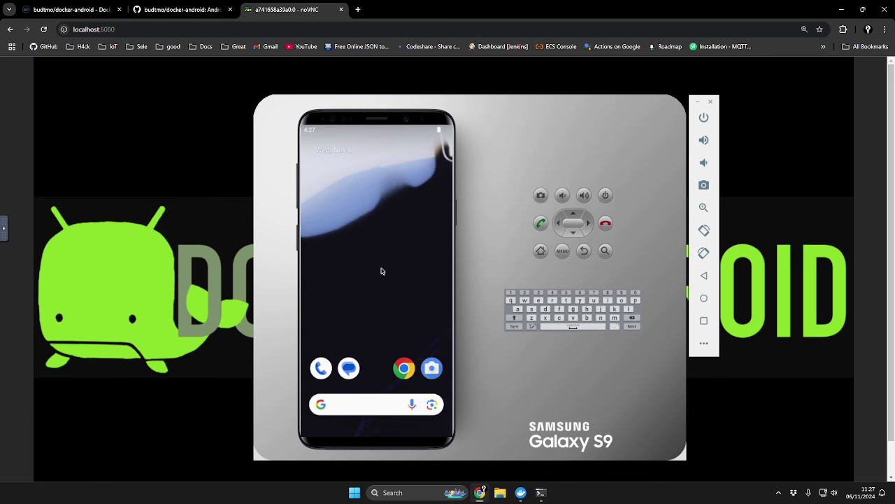
{"action": "scroll", "coordinate": [381, 272], "scroll_direction": "down", "scroll_amount": 2}
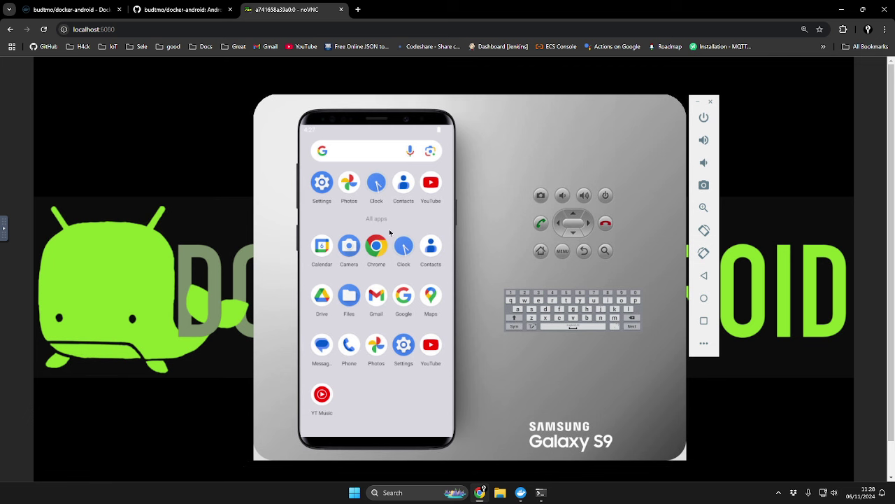
{"action": "scroll", "coordinate": [395, 357], "scroll_direction": "up", "scroll_amount": 2}
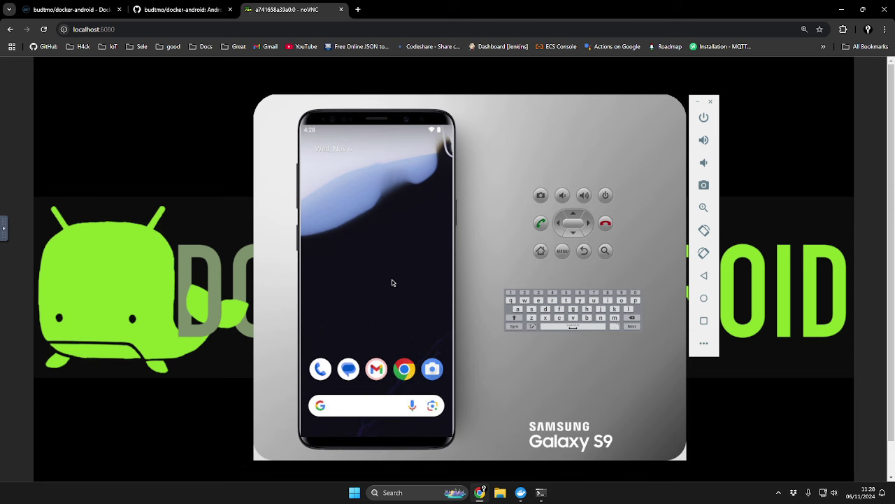
{"action": "left_click", "coordinate": [182, 9]}
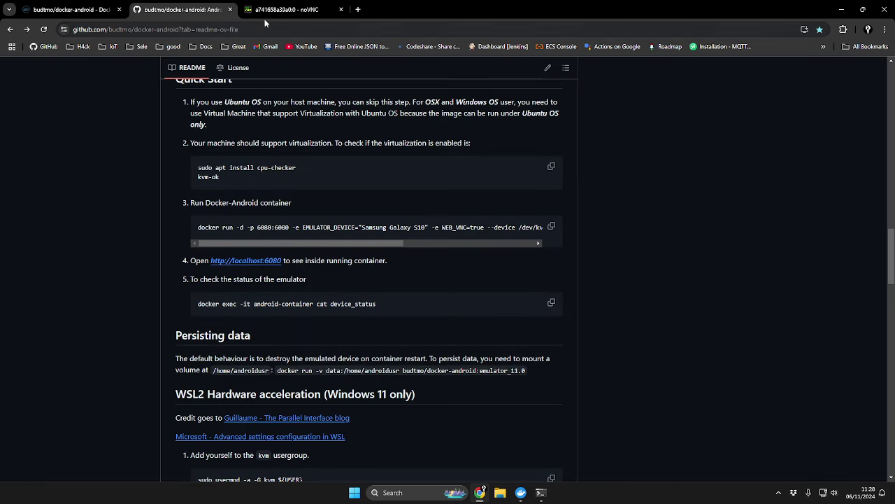
{"action": "left_click", "coordinate": [287, 9]}
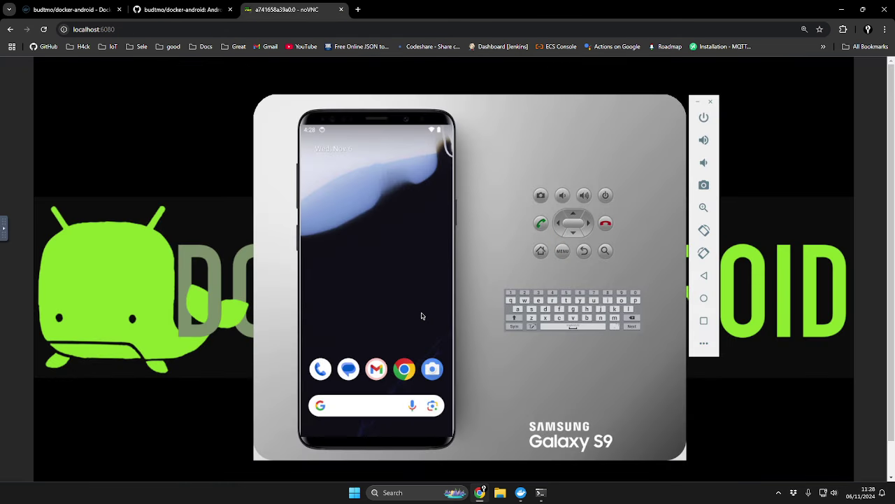
Step: Switch to the terminal, open an additional Command Prompt session and list the attached Android devices with "adb devices"
{"action": "left_click", "coordinate": [540, 493]}
{"action": "left_click_drag", "start_coordinate": [491, 154], "coordinate": [545, 177]}
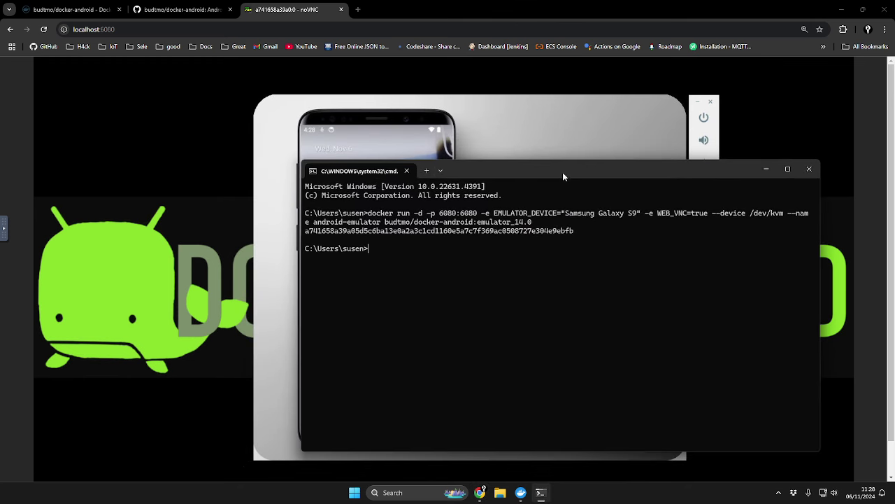
{"action": "left_click", "coordinate": [442, 171]}
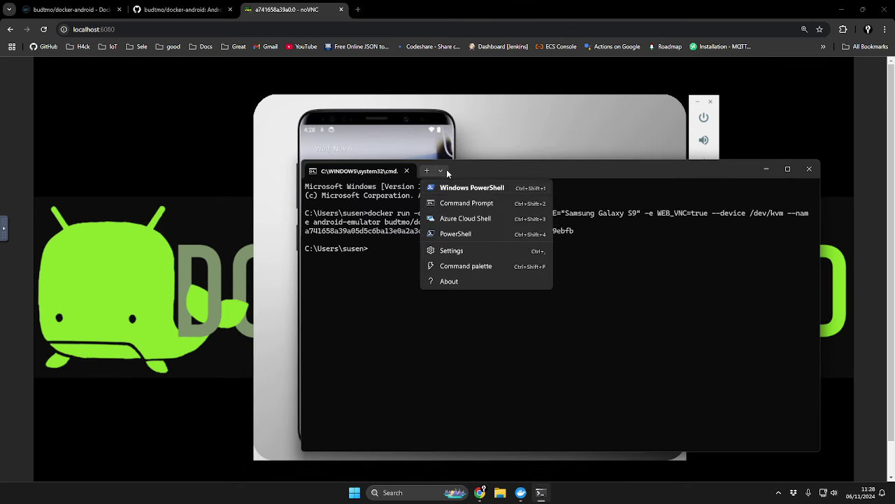
{"action": "left_click", "coordinate": [480, 203]}
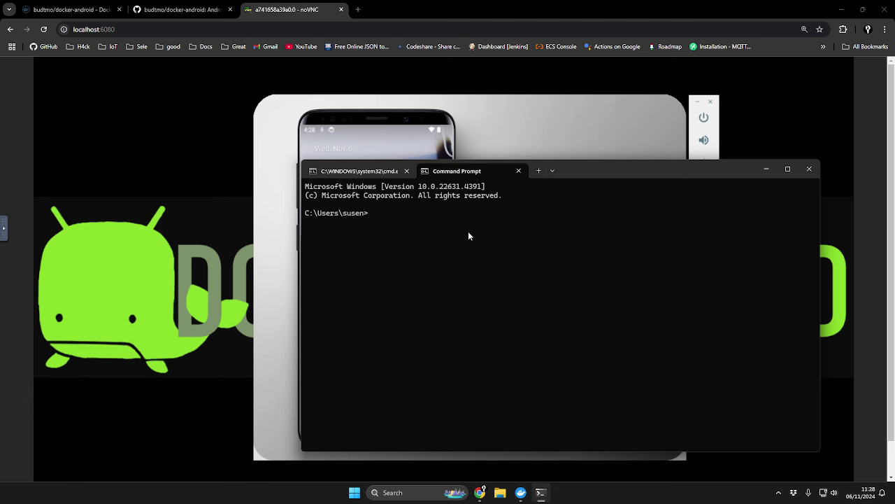
{"action": "type", "text": "adb devices"}
{"action": "key", "text": "Return"}
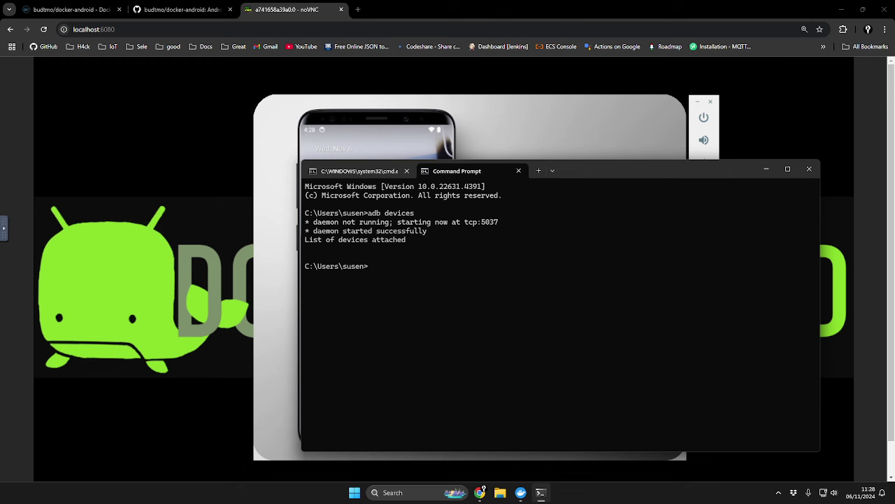
{"action": "mouse_move", "coordinate": [573, 170]}
{"action": "left_mouse_down"}
{"action": "mouse_move", "coordinate": [598, 174]}
{"action": "mouse_move", "coordinate": [584, 168]}
{"action": "left_mouse_up"}
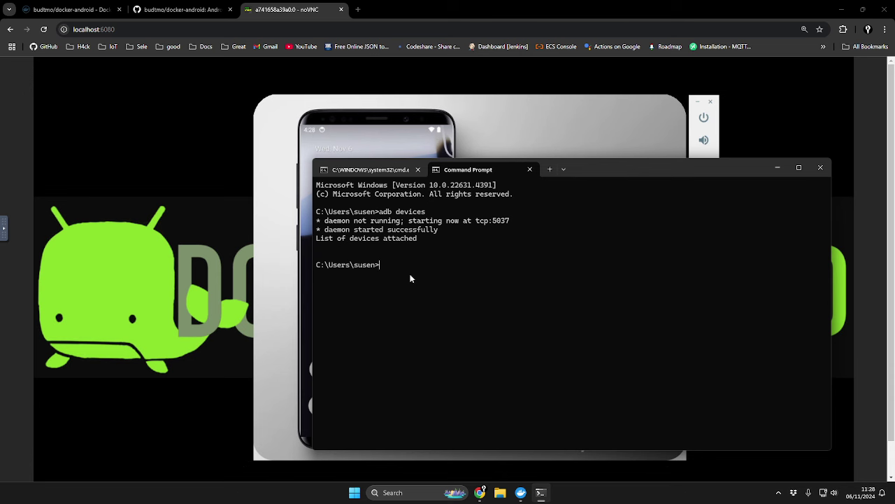
Step: Check the README's run command in Chrome and try "adb connect 127.0.0.1:6080" in the Command Prompt session
{"action": "left_click", "coordinate": [218, 14]}
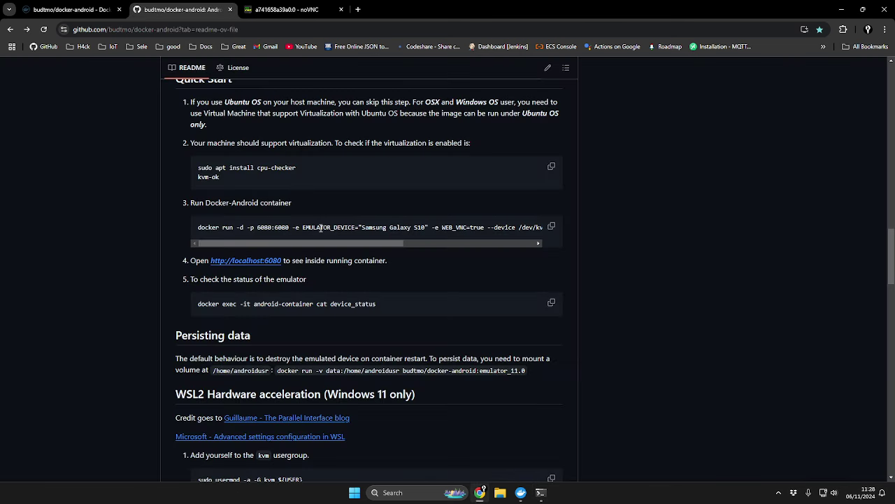
{"action": "left_click", "coordinate": [293, 9]}
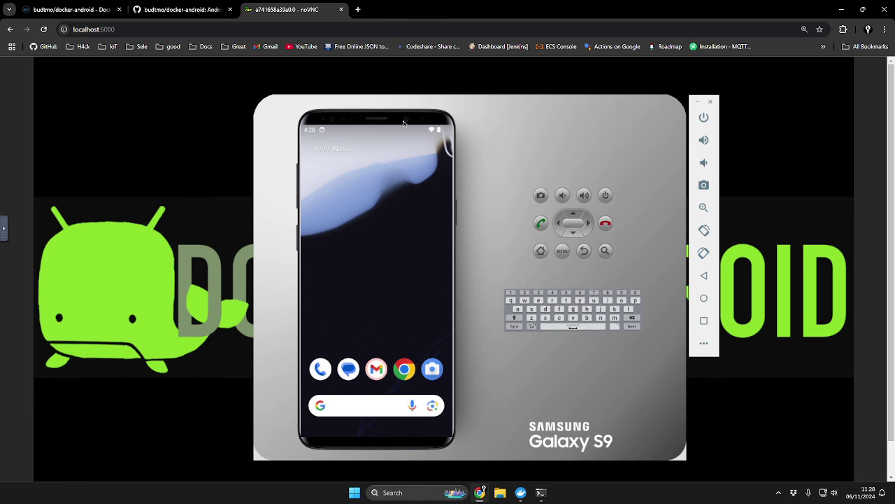
{"action": "left_click", "coordinate": [540, 492]}
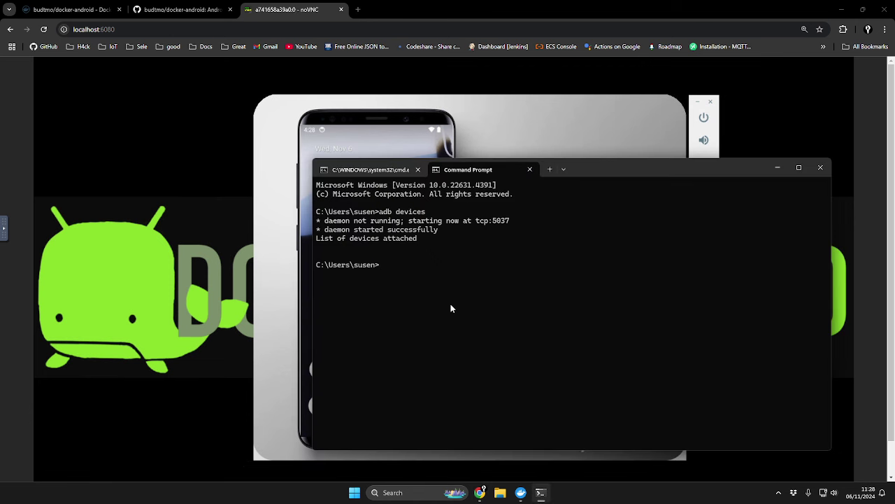
{"action": "type", "text": "adb connect 127.0.0.1:"}
{"action": "type", "text": "6080"}
{"action": "key", "text": "Return"}
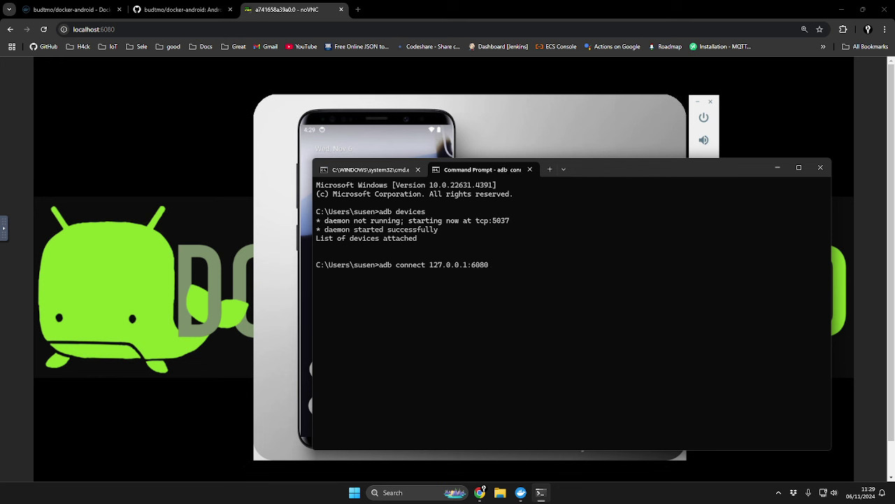
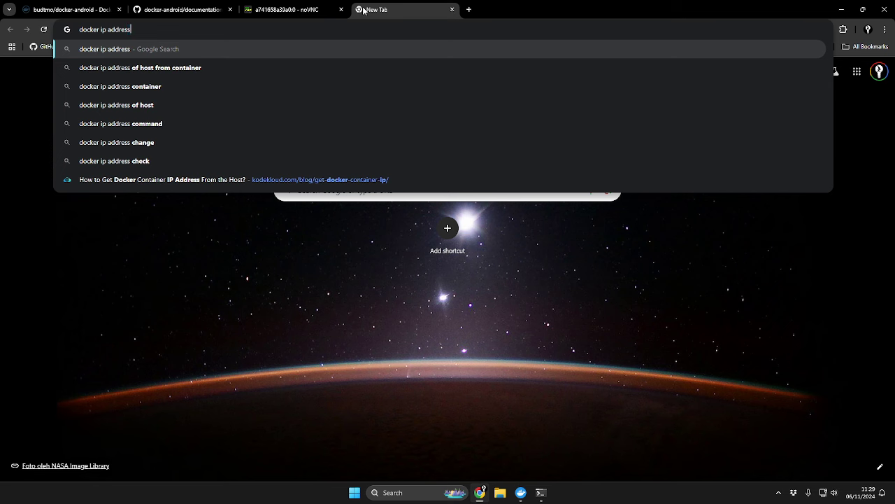
Step: Search Google for "docker ip address container" and skim freeCodeCamp's article on getting a Docker container IP address
{"action": "left_click", "coordinate": [152, 86]}
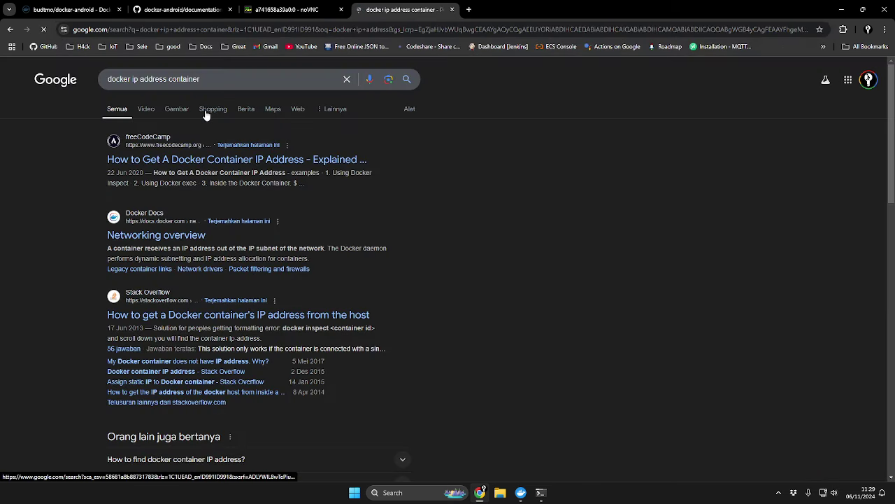
{"action": "left_click", "coordinate": [217, 161]}
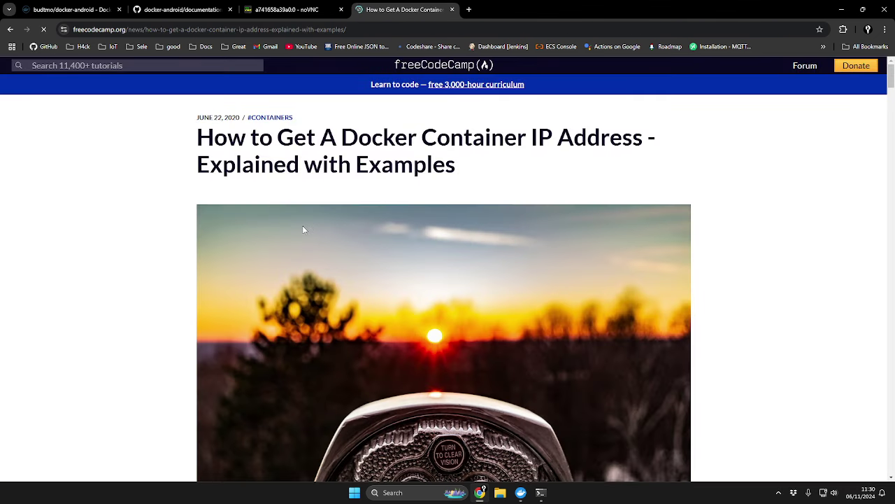
{"action": "scroll", "coordinate": [304, 229], "scroll_direction": "down", "scroll_amount": 5}
{"action": "scroll", "coordinate": [304, 230], "scroll_direction": "down", "scroll_amount": 6}
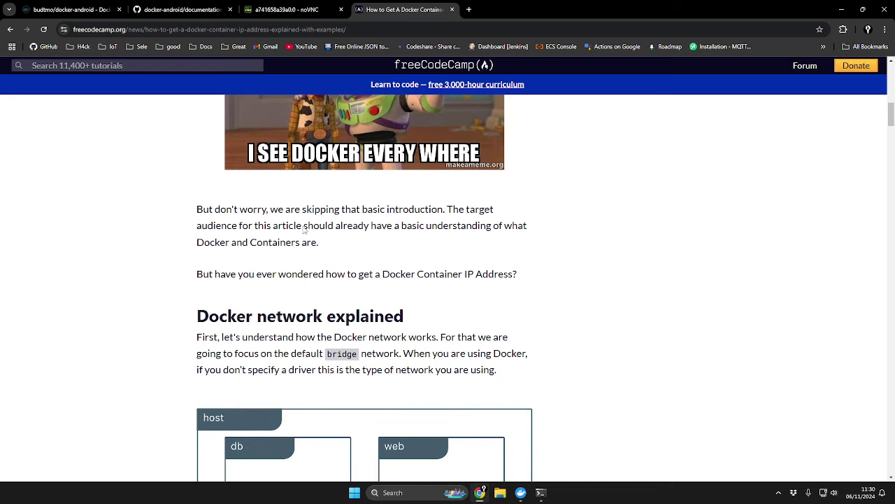
{"action": "scroll", "coordinate": [304, 225], "scroll_direction": "up", "scroll_amount": 3}
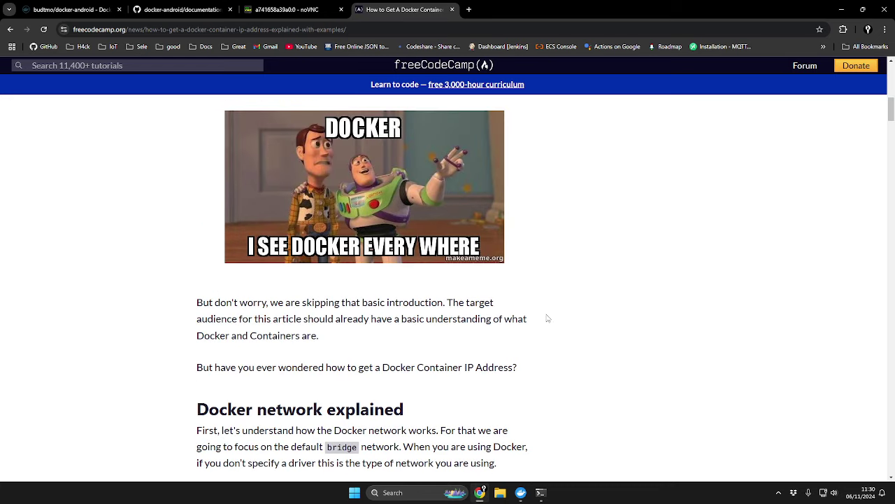
Step: Run "docker inspect" in the Command Prompt with the android-emulator container's full ID copied from Docker Desktop
{"action": "left_click", "coordinate": [541, 493]}
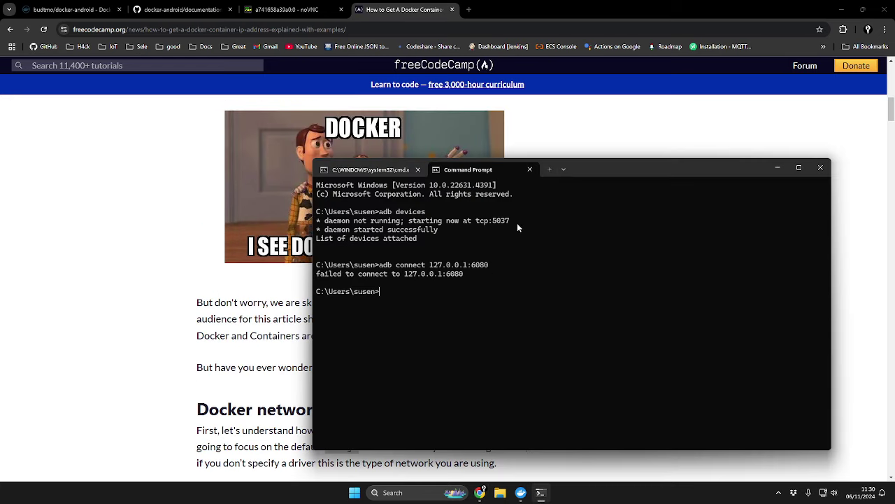
{"action": "left_click", "coordinate": [841, 10]}
{"action": "left_click_drag", "start_coordinate": [639, 164], "coordinate": [625, 121]}
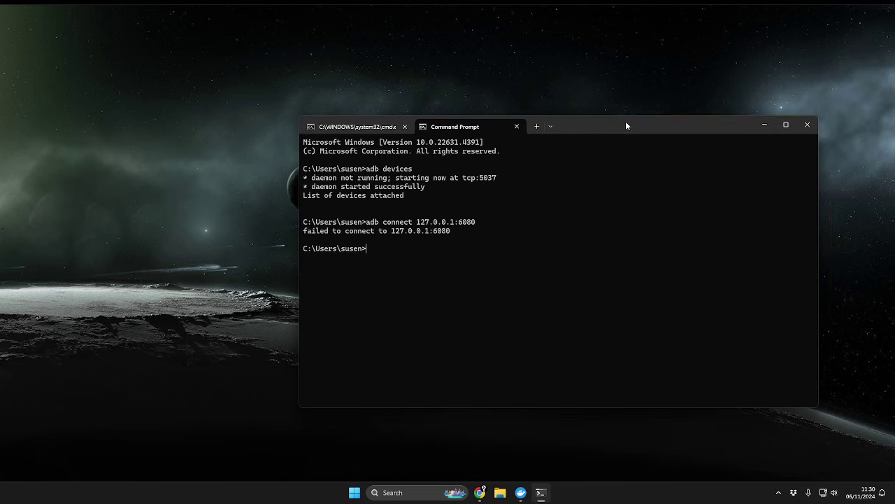
{"action": "type", "text": "docker inspect"}
{"action": "left_click", "coordinate": [521, 492]}
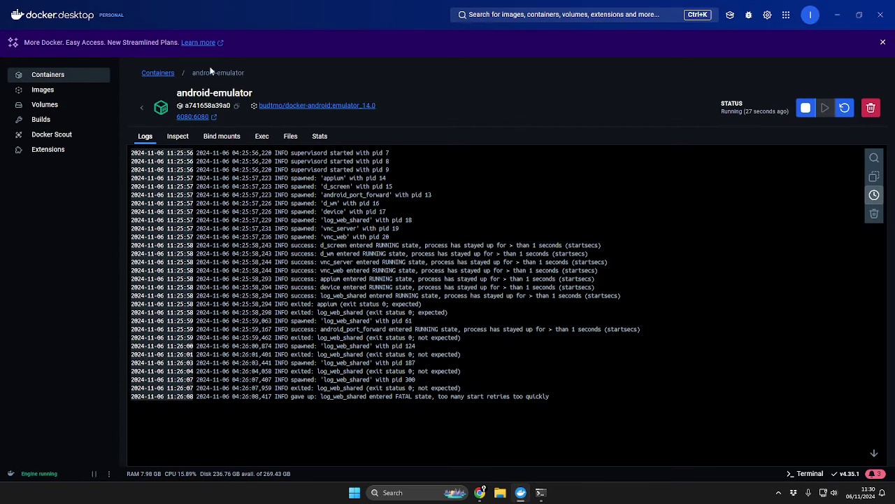
{"action": "mouse_move", "coordinate": [551, 494]}
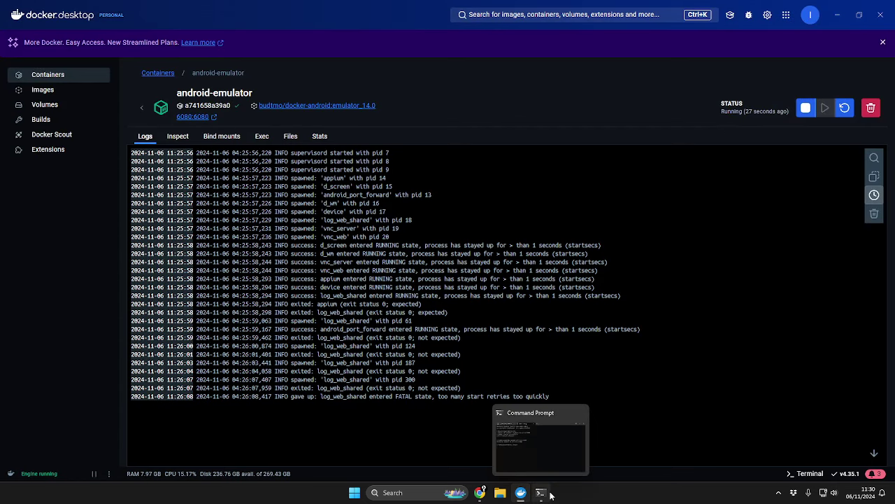
{"action": "left_click", "coordinate": [837, 14]}
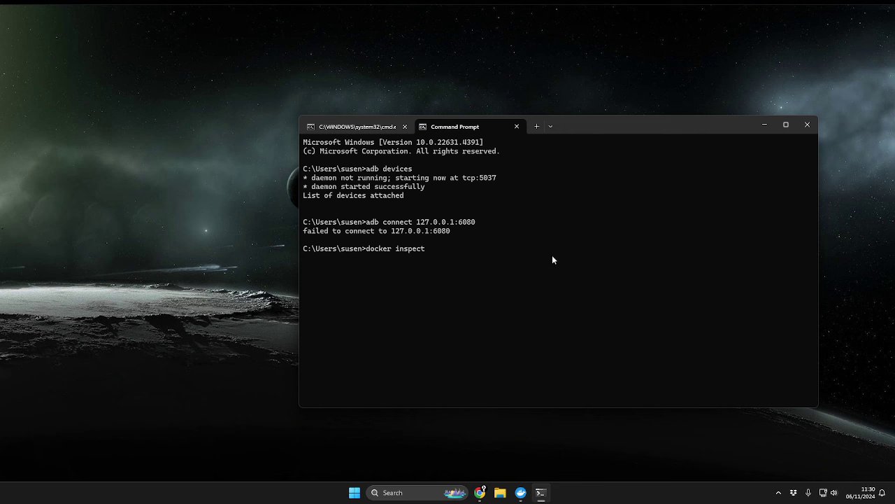
{"action": "type", "text": "a741658a39a05d5c6ba13e0a2a3c1cd1160e5a7c7f369ac0508727e304e9ebfb"}
{"action": "key", "text": "Return"}
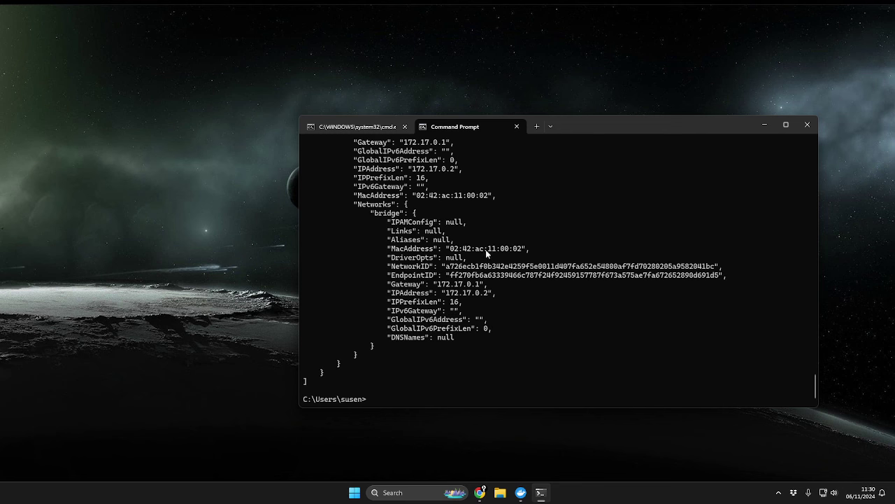
Step: Copy the container's IP address 172.17.0.2 from the bridge network section of the inspect output and switch to Chrome
{"action": "left_click_drag", "start_coordinate": [442, 295], "coordinate": [485, 297]}
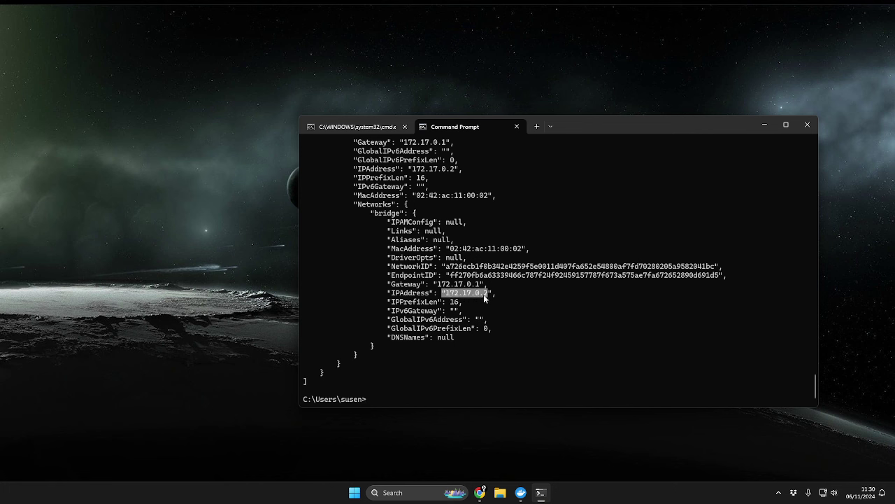
{"action": "double_click", "coordinate": [456, 295]}
{"action": "left_click_drag", "start_coordinate": [460, 297], "coordinate": [489, 296]}
{"action": "key", "text": "ctrl+c"}
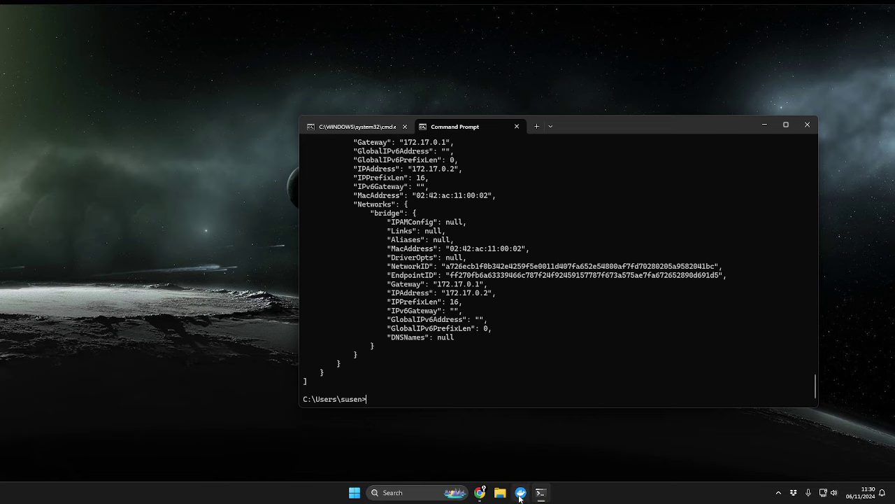
{"action": "left_click", "coordinate": [480, 493]}
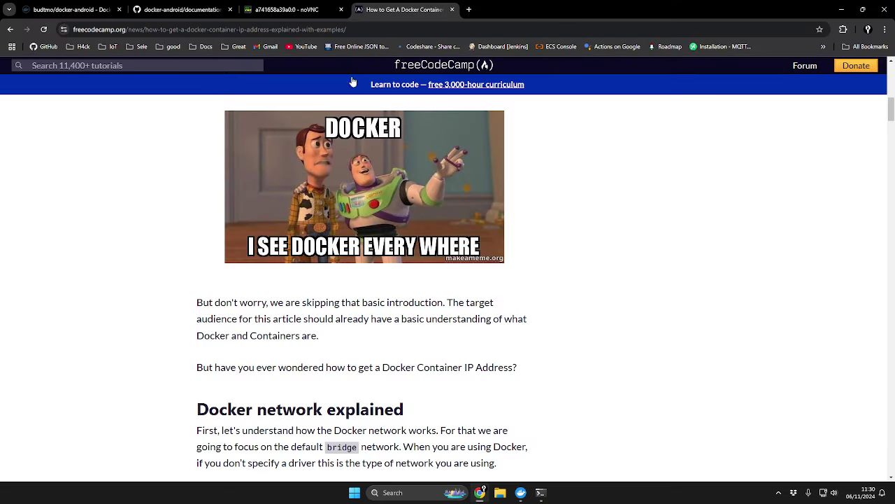
Step: Check the ports in the control-emulator documentation, and stop and permanently delete the android-emulator container in Docker Desktop
{"action": "left_click", "coordinate": [290, 9]}
{"action": "left_click", "coordinate": [184, 9]}
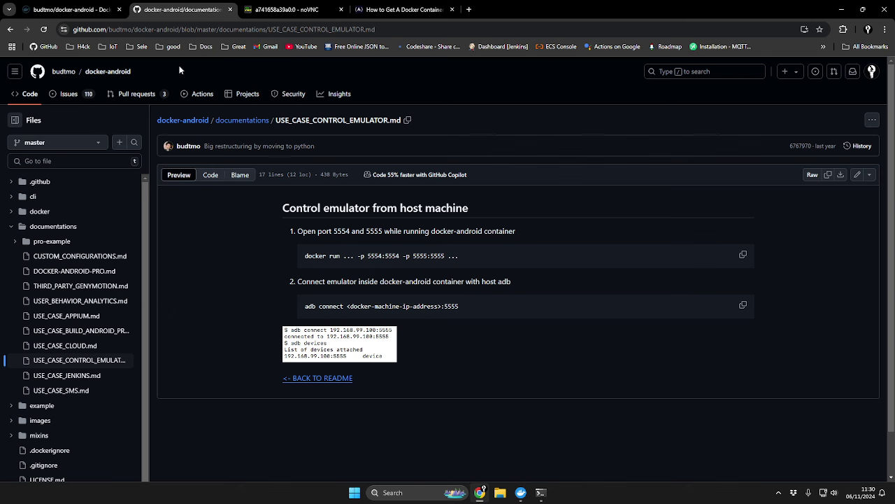
{"action": "left_click", "coordinate": [520, 493]}
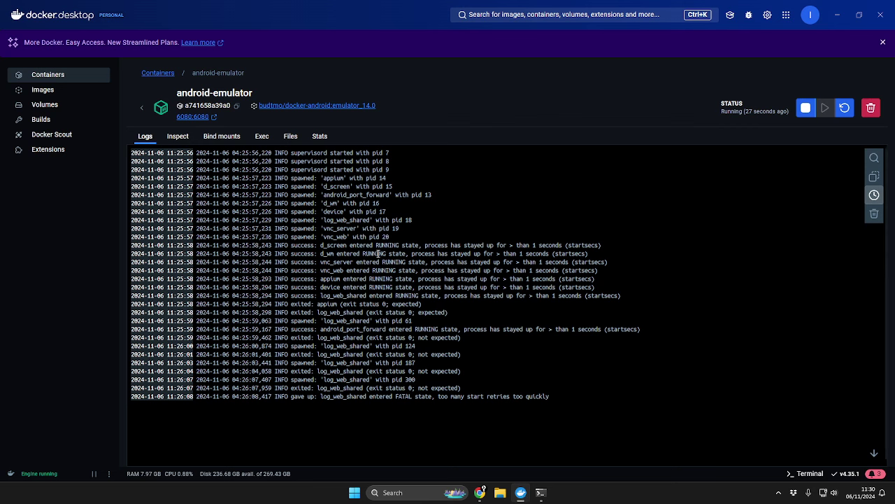
{"action": "left_click", "coordinate": [807, 109]}
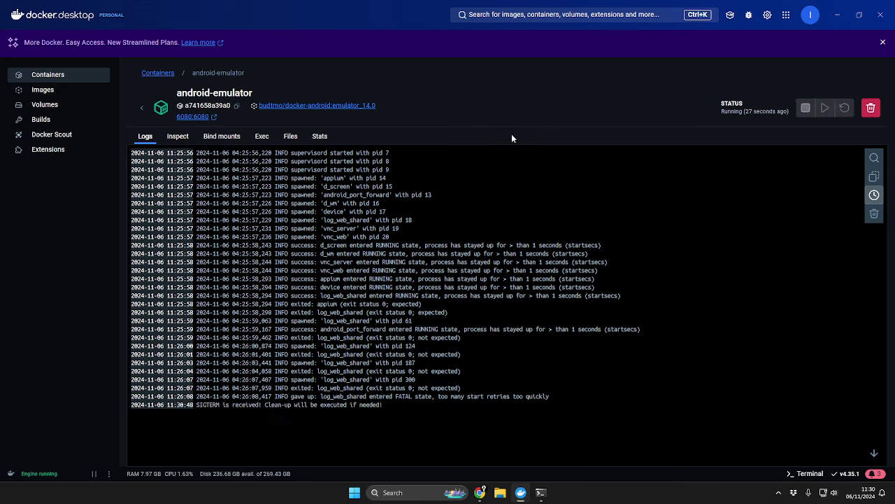
{"action": "left_click", "coordinate": [160, 74]}
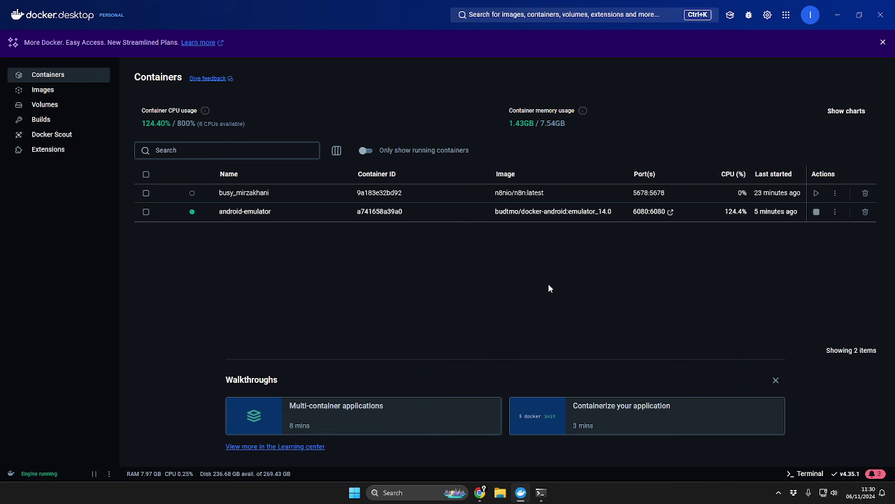
{"action": "left_click", "coordinate": [864, 213]}
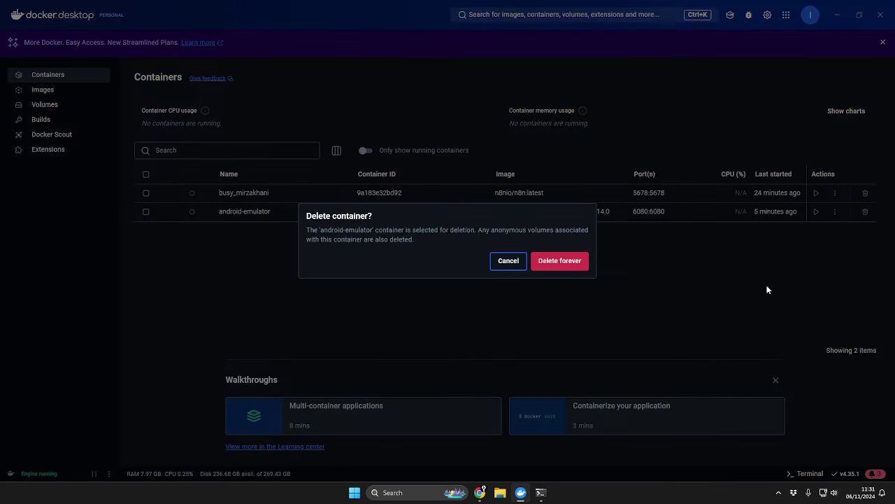
{"action": "left_click", "coordinate": [583, 261]}
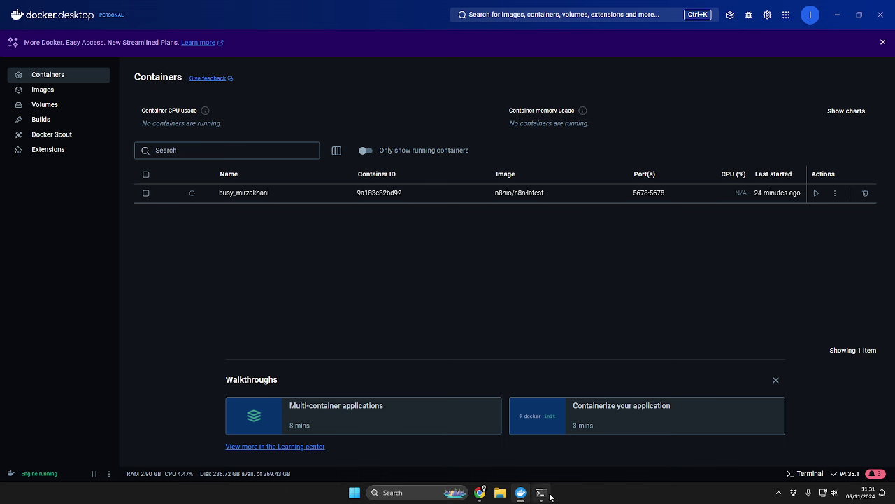
Step: Rerun the previous docker run command for android-emulator in the first terminal session with "-p 5555:5555 -p 5554:5554" added after "-p 6080:6080"
{"action": "left_click", "coordinate": [542, 493]}
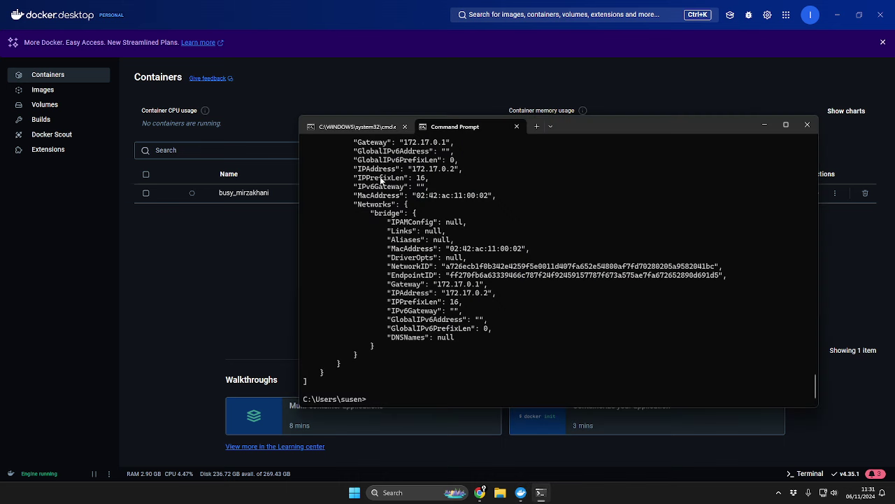
{"action": "left_click", "coordinate": [372, 128]}
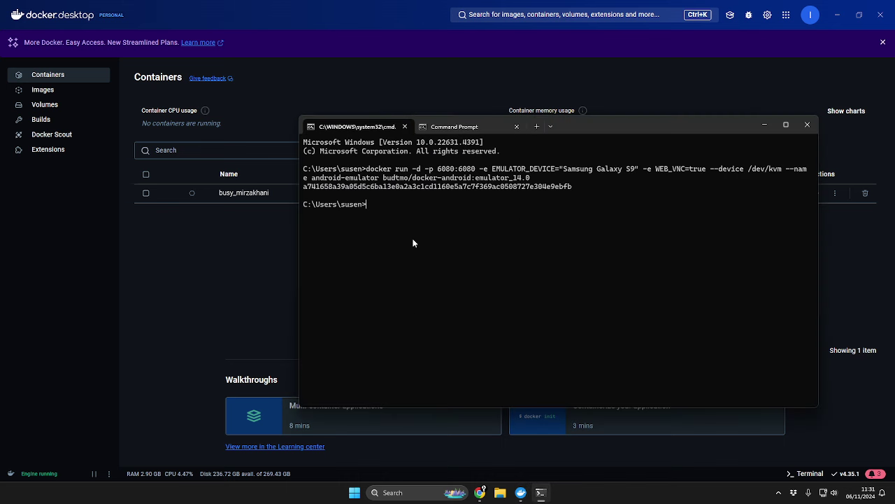
{"action": "key", "text": "Up"}
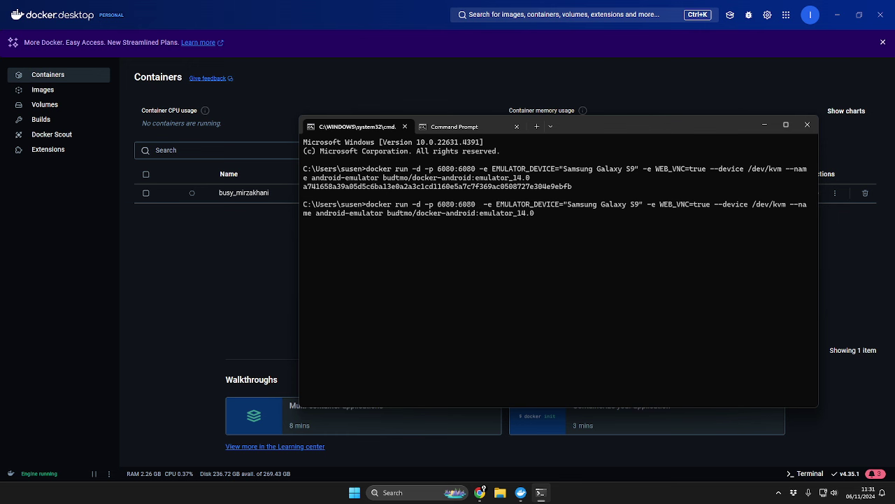
{"action": "type", "text": "-p"}
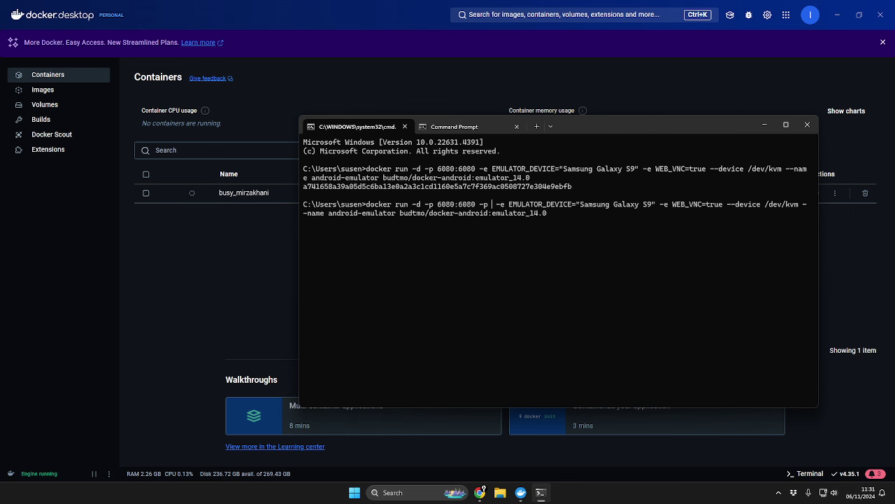
{"action": "type", "text": " 5555"}
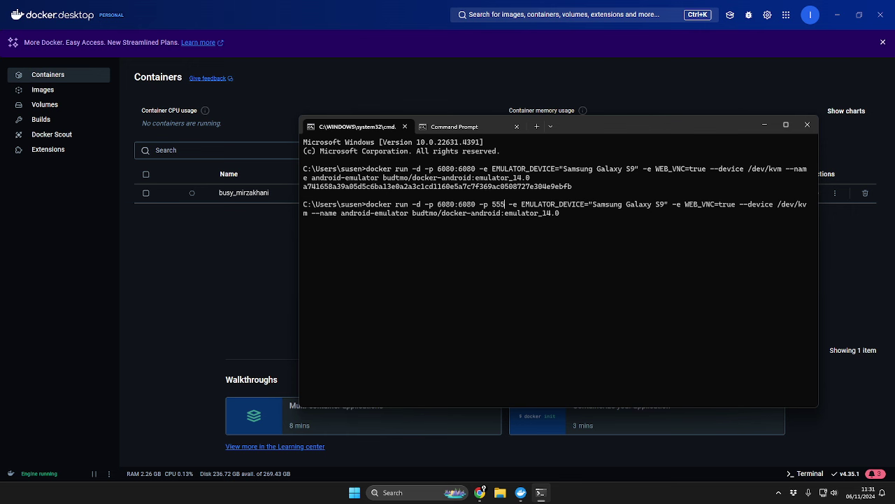
{"action": "type", "text": ":5555"}
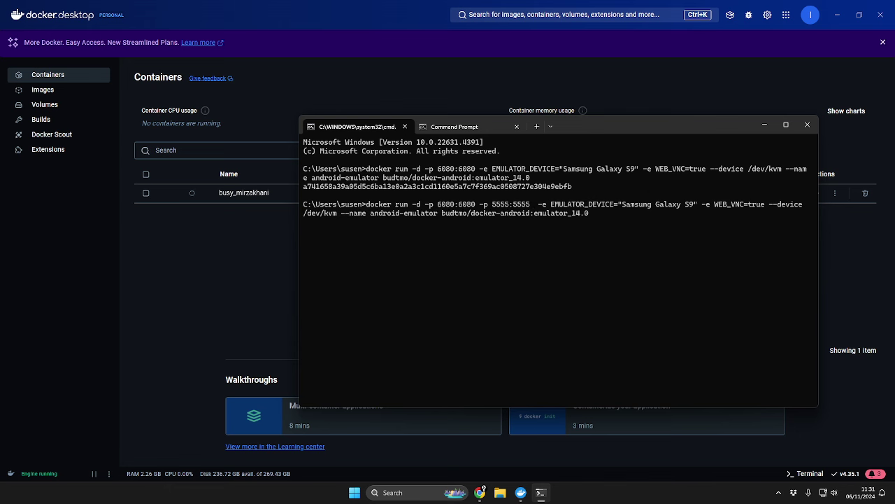
{"action": "type", "text": " -p"}
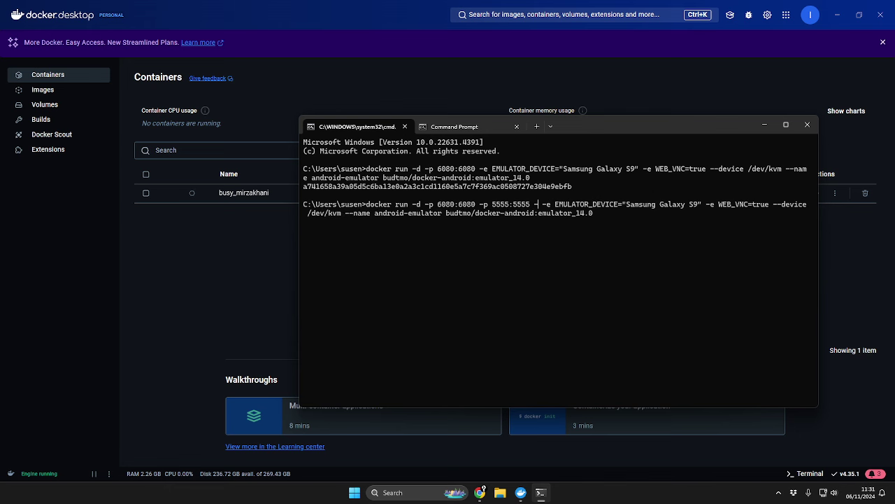
{"action": "type", "text": " 555"}
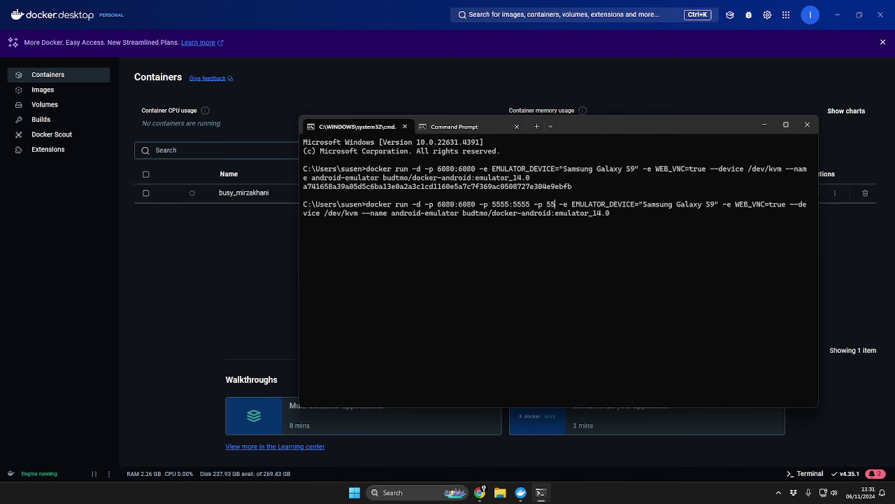
{"action": "type", "text": "4:"}
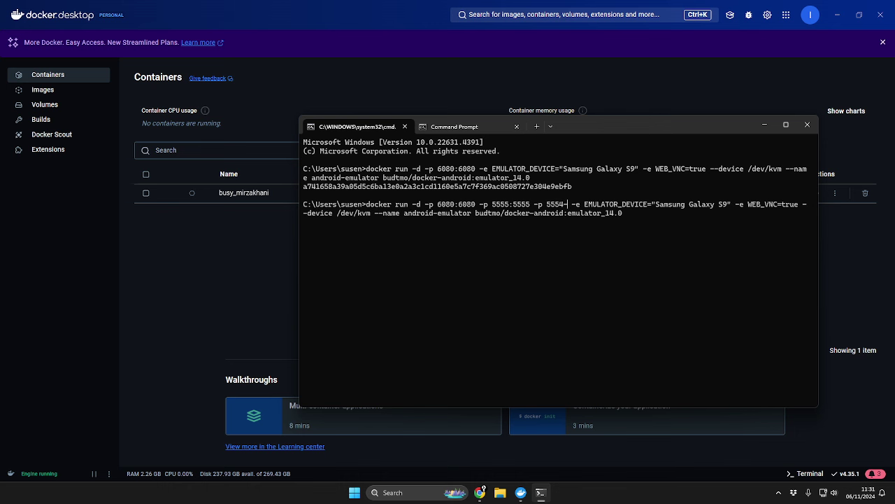
{"action": "key", "text": "BackSpace"}
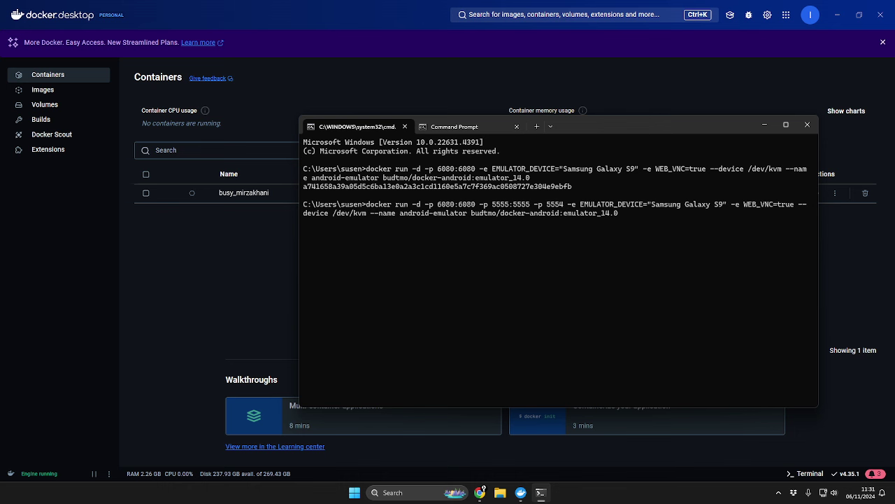
{"action": "type", "text": ":5554"}
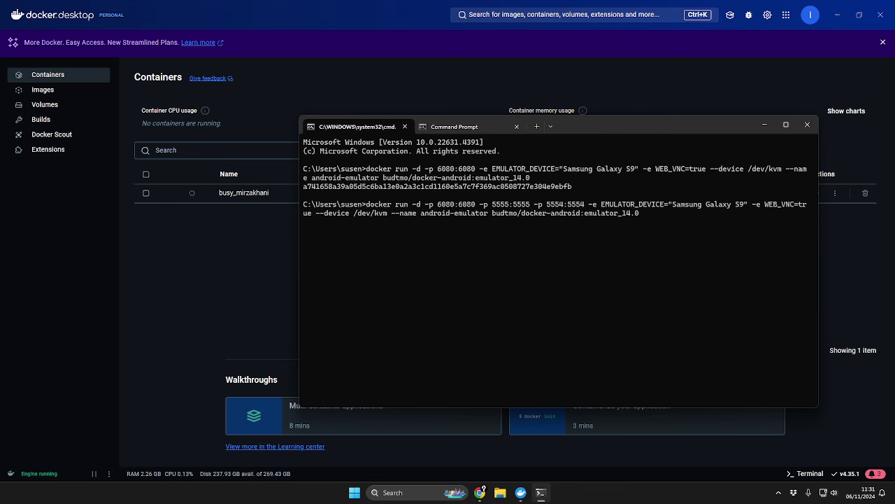
{"action": "key", "text": "Return"}
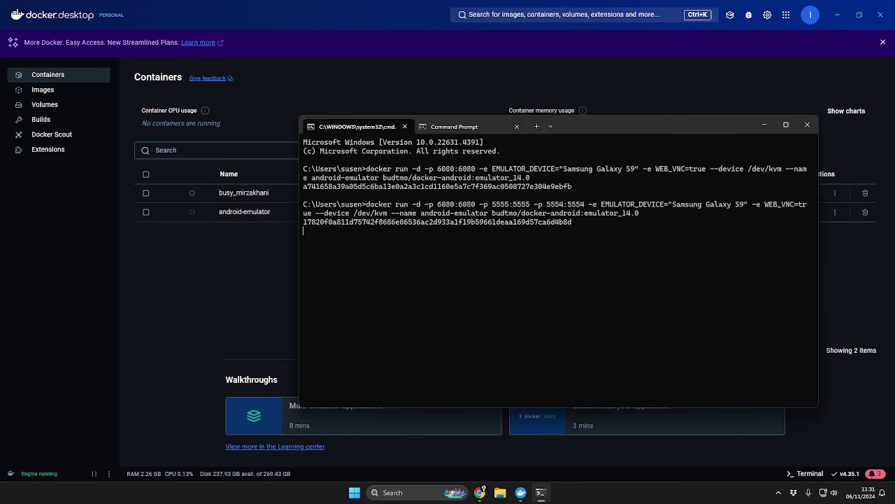
Step: Show all published ports of the android-emulator container in Docker Desktop, and connect to the emulator through noVNC in Chrome
{"action": "left_click", "coordinate": [298, 251]}
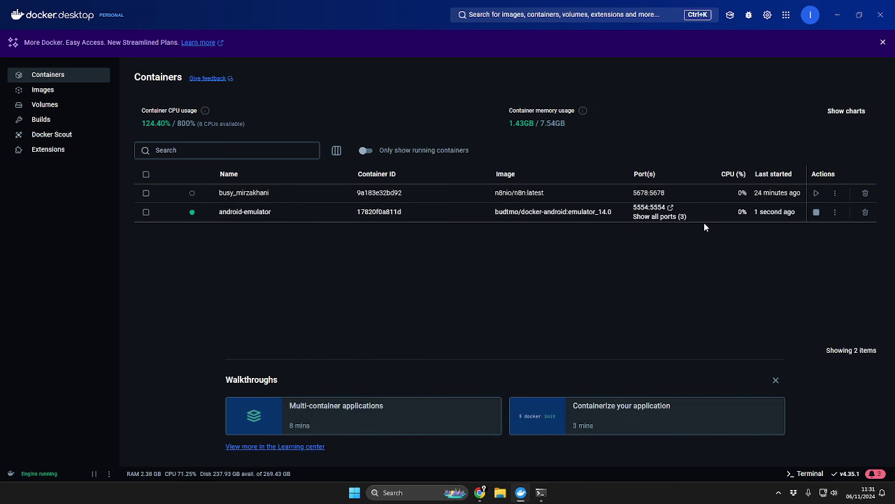
{"action": "left_click", "coordinate": [657, 218]}
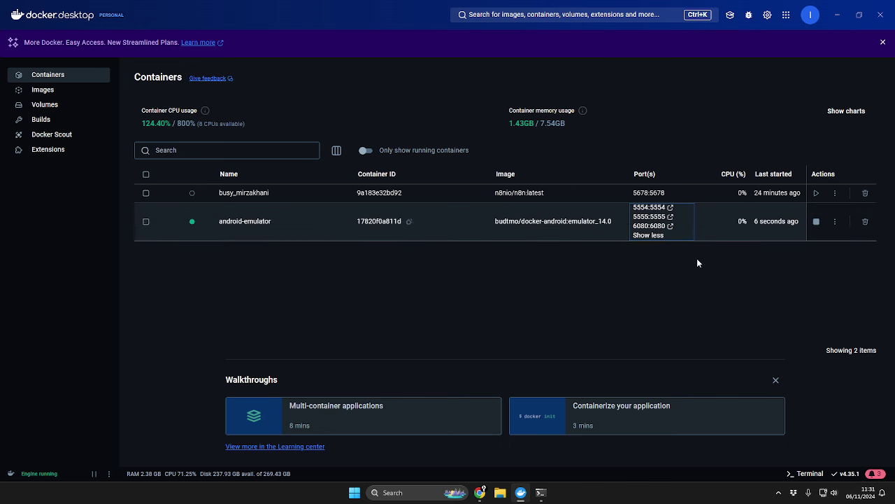
{"action": "left_click", "coordinate": [480, 492]}
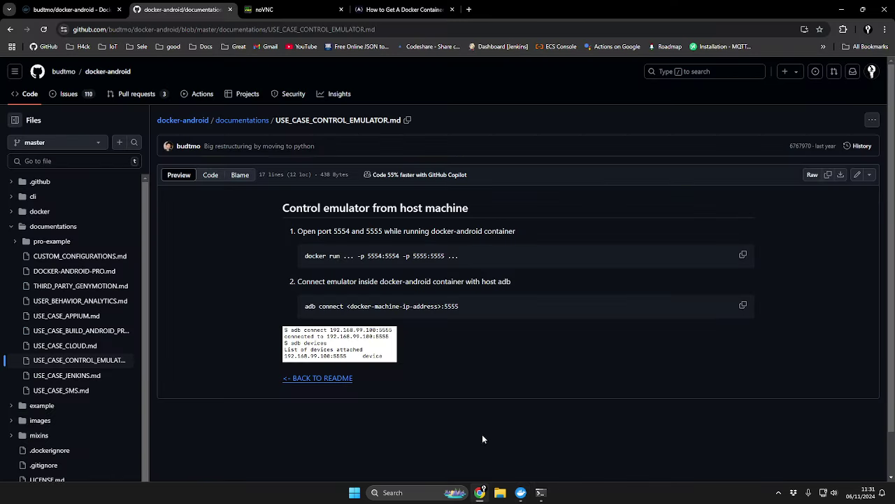
{"action": "left_click", "coordinate": [346, 7]}
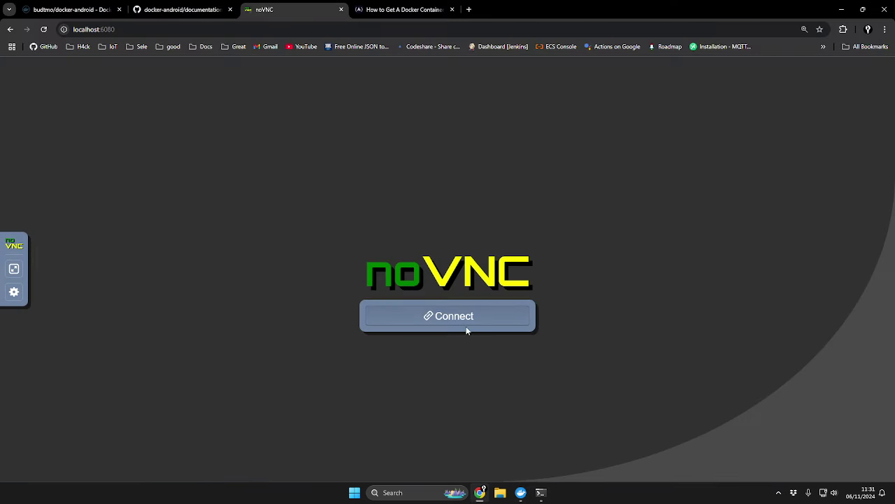
{"action": "left_click", "coordinate": [460, 308]}
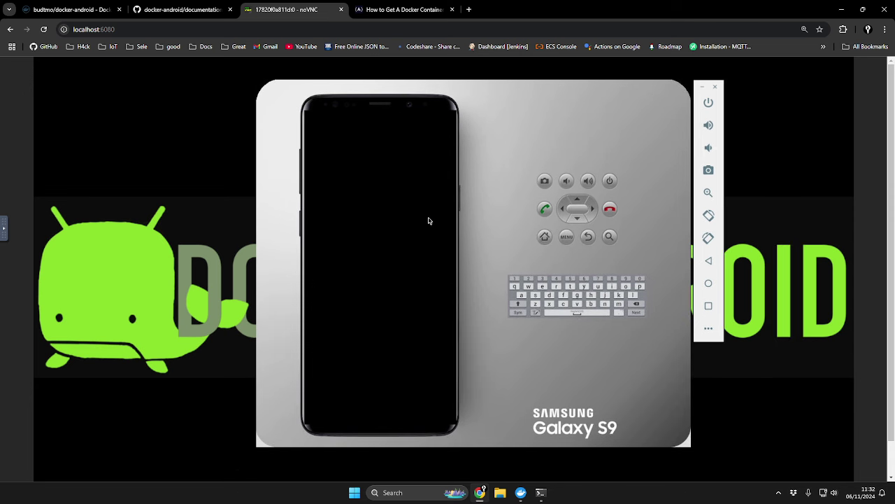
Step: Check the android-emulator container's logs in Docker Desktop and return to the noVNC page in Chrome
{"action": "left_click", "coordinate": [539, 493]}
{"action": "left_click", "coordinate": [539, 494]}
{"action": "left_click", "coordinate": [521, 494]}
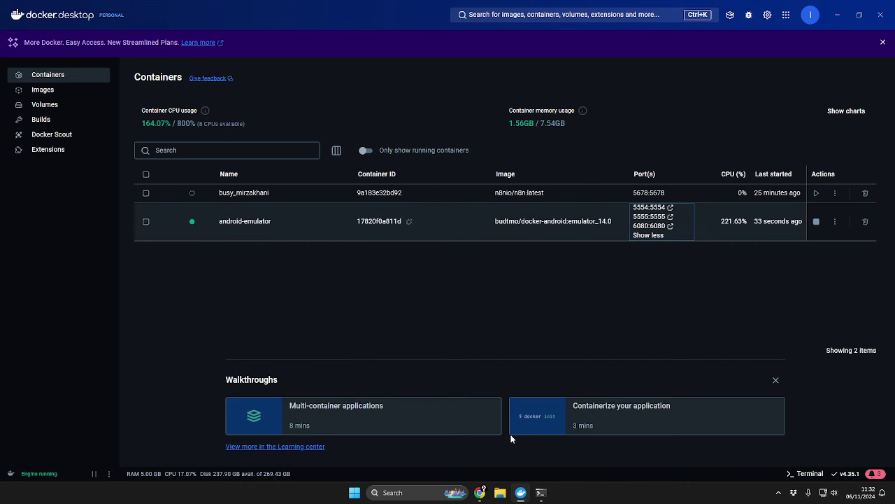
{"action": "left_click", "coordinate": [315, 223]}
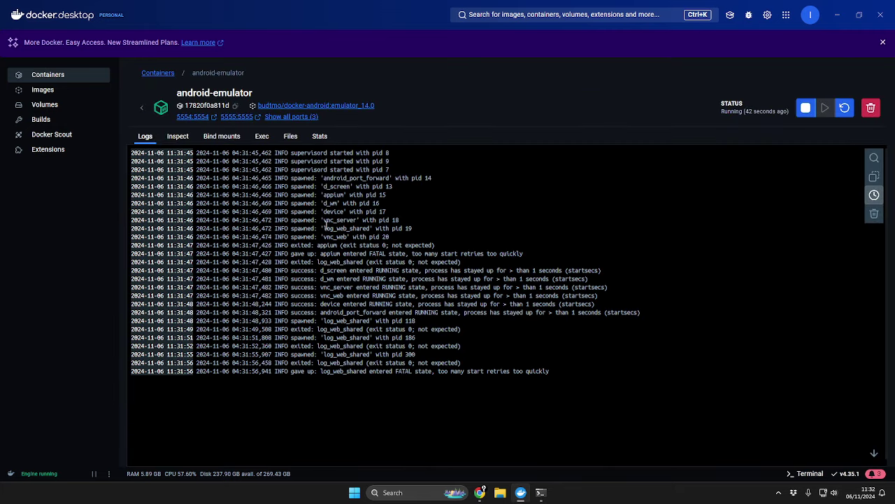
{"action": "left_click", "coordinate": [837, 15]}
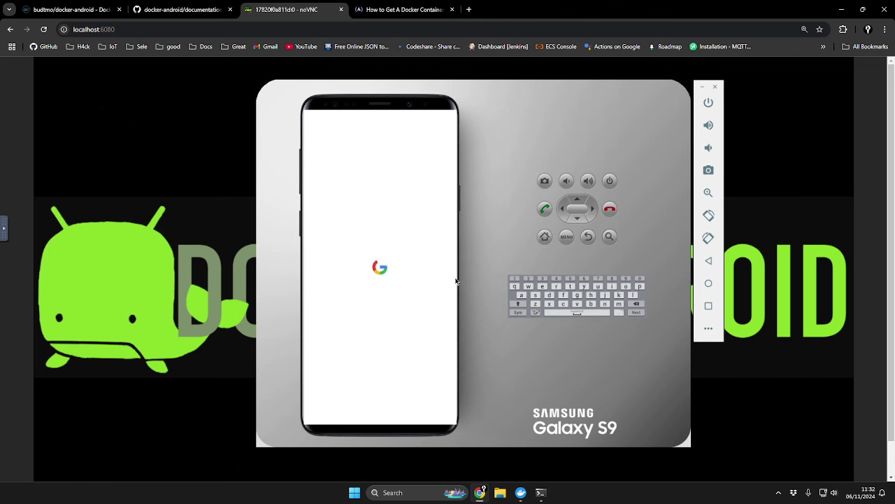
Step: Switch to the Command Prompt session holding the inspect output and clear it with "cls"
{"action": "left_click", "coordinate": [540, 492]}
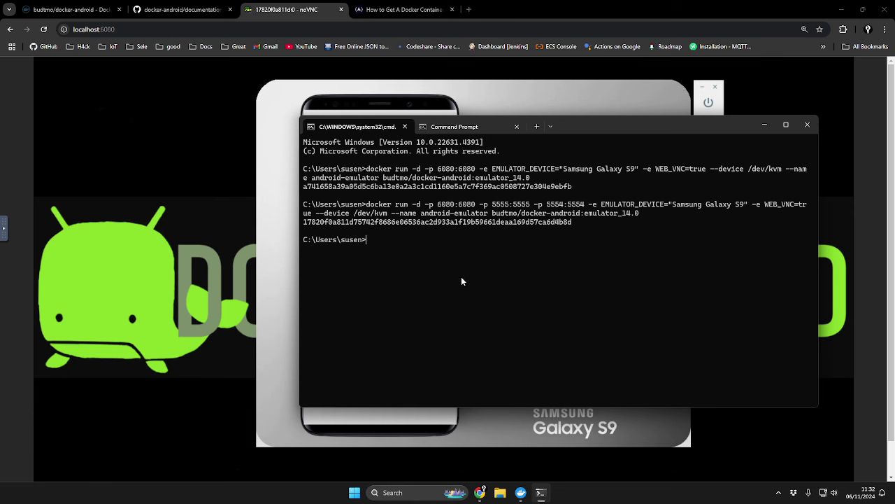
{"action": "left_click", "coordinate": [452, 130]}
{"action": "type", "text": "cls"}
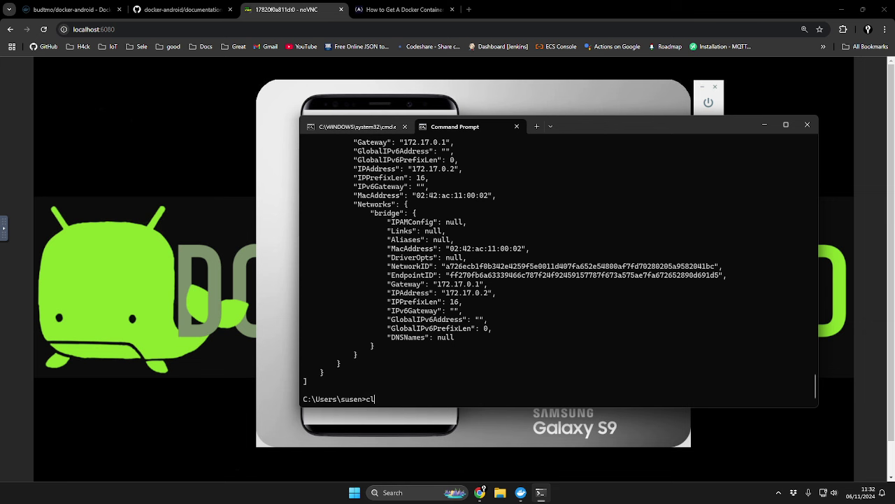
{"action": "key", "text": "Return"}
Step: Recall the earlier docker inspect command, replace the old container ID with the container name, and run "docker inspect android-emulator"
{"action": "key", "text": "Up"}
{"action": "key", "text": "Up"}
{"action": "key", "text": "BackSpace"}
{"action": "key", "text": "BackSpace"}
{"action": "key", "text": "BackSpace"}
{"action": "key", "text": "BackSpace"}
{"action": "key", "text": "BackSpace"}
{"action": "key", "text": "BackSpace"}
{"action": "key", "text": "BackSpace"}
{"action": "key", "text": "BackSpace"}
{"action": "key", "text": "BackSpace"}
{"action": "key", "text": "BackSpace"}
{"action": "key", "text": "BackSpace"}
{"action": "key", "text": "BackSpace"}
{"action": "key", "text": "BackSpace"}
{"action": "key", "text": "BackSpace"}
{"action": "key", "text": "BackSpace"}
{"action": "key", "text": "BackSpace"}
{"action": "key", "text": "BackSpace"}
{"action": "key", "text": "BackSpace"}
{"action": "key", "text": "BackSpace"}
{"action": "key", "text": "BackSpace"}
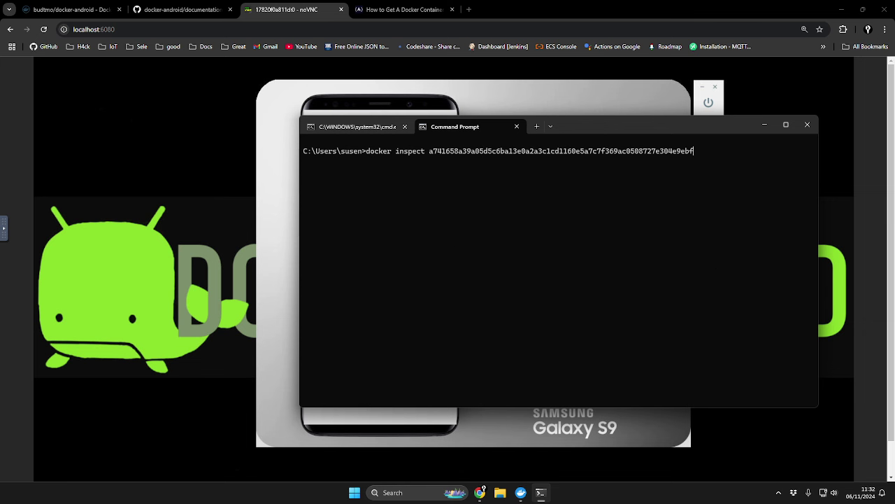
{"action": "key", "text": "BackSpace"}
{"action": "key", "text": "BackSpace"}
{"action": "key", "text": "BackSpace"}
{"action": "key", "text": "BackSpace"}
{"action": "key", "text": "BackSpace"}
{"action": "key", "text": "BackSpace"}
{"action": "key", "text": "BackSpace"}
{"action": "key", "text": "BackSpace"}
{"action": "key", "text": "BackSpace"}
{"action": "key", "text": "BackSpace"}
{"action": "key", "text": "BackSpace"}
{"action": "key", "text": "BackSpace"}
{"action": "key", "text": "BackSpace"}
{"action": "key", "text": "BackSpace"}
{"action": "key", "text": "BackSpace"}
{"action": "key", "text": "BackSpace"}
{"action": "key", "text": "BackSpace"}
{"action": "key", "text": "BackSpace"}
{"action": "key", "text": "BackSpace"}
{"action": "key", "text": "BackSpace"}
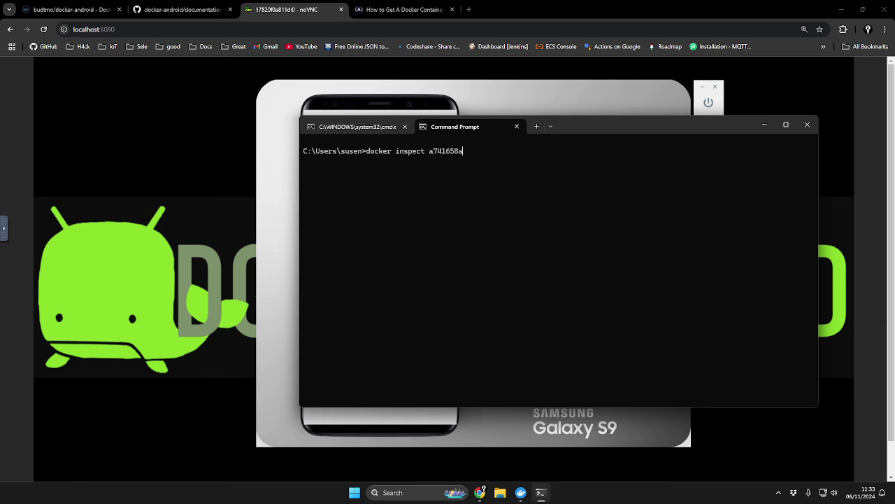
{"action": "type", "text": "android-emulator"}
{"action": "key", "text": "Return"}
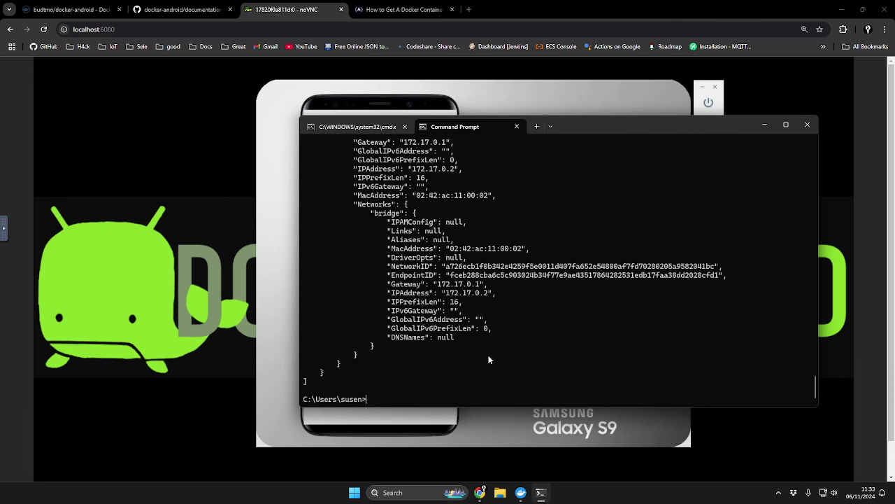
Step: Examine the port mappings under NetworkSettings in the inspect output and return to the emulator in Chrome
{"action": "scroll", "coordinate": [465, 315], "scroll_direction": "up", "scroll_amount": 7}
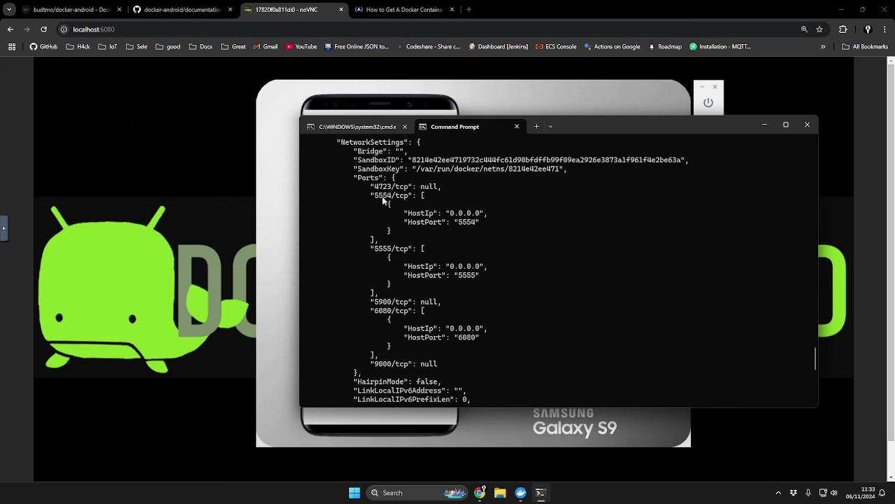
{"action": "left_click_drag", "start_coordinate": [389, 251], "coordinate": [379, 251]}
{"action": "left_click", "coordinate": [384, 189]}
{"action": "left_click", "coordinate": [501, 93]}
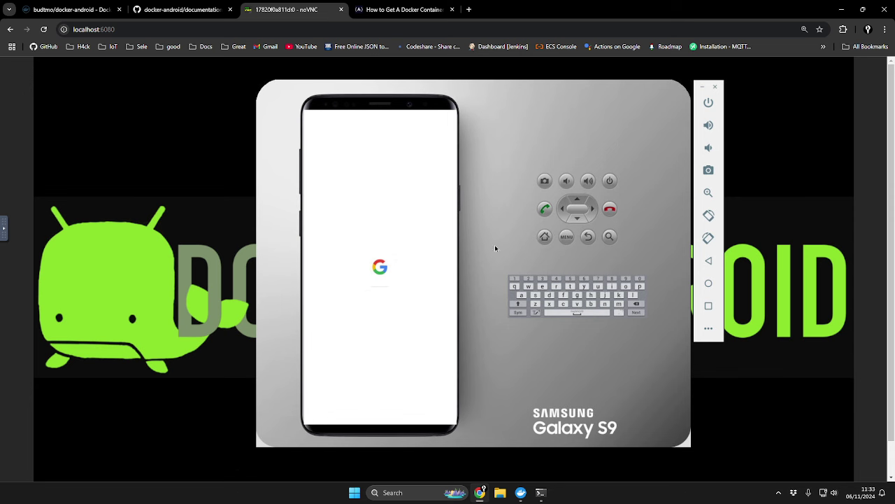
Step: Open a new Command Prompt session in the terminal and list the attached devices with "adb devices"
{"action": "left_click", "coordinate": [540, 491]}
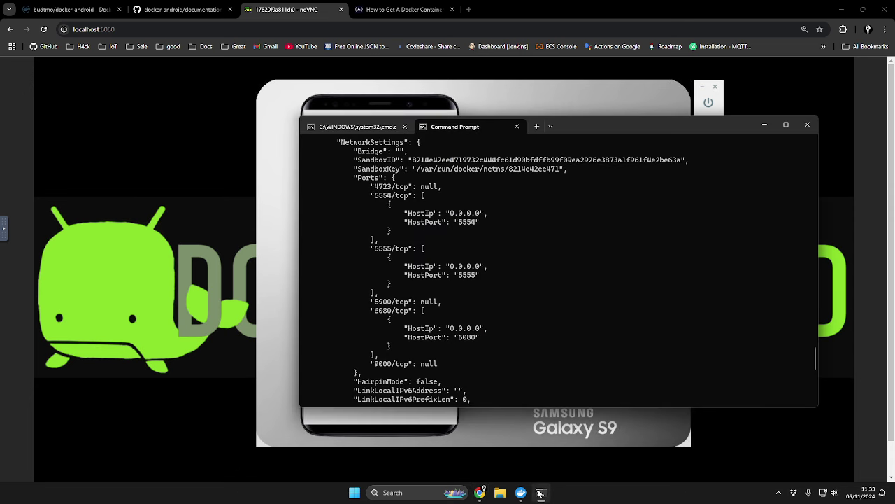
{"action": "left_click", "coordinate": [363, 126]}
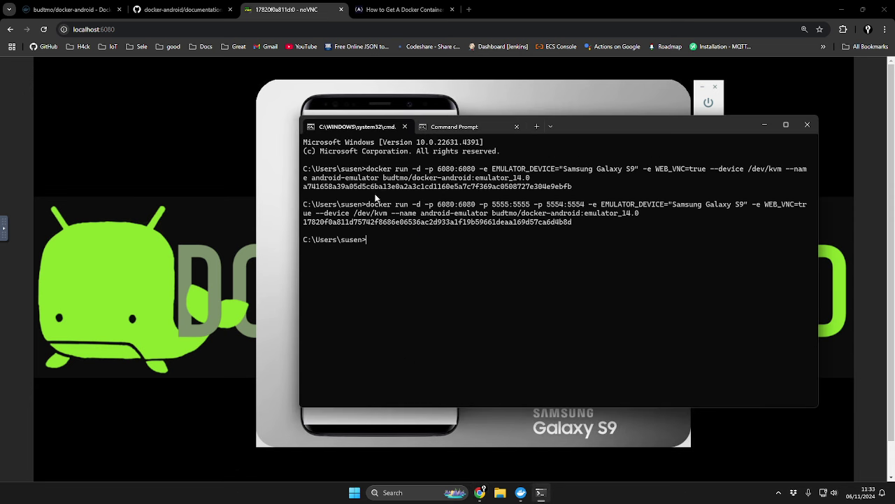
{"action": "left_click", "coordinate": [549, 126]}
{"action": "left_click", "coordinate": [554, 158]}
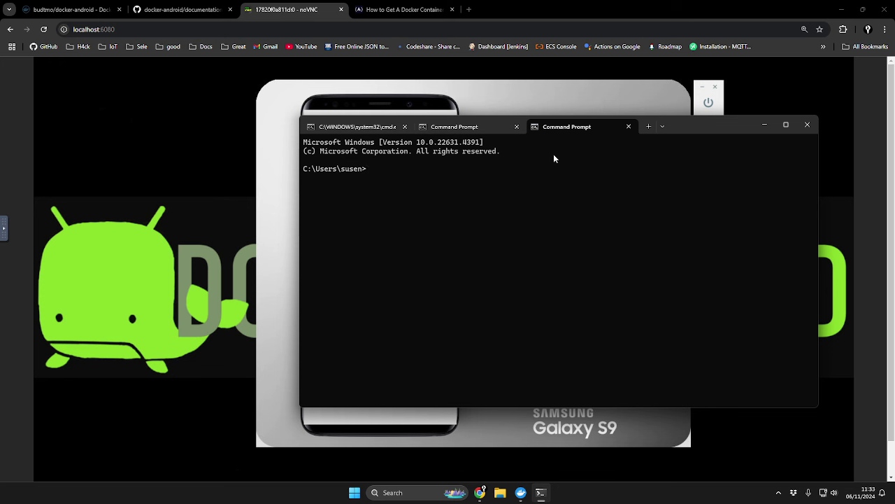
{"action": "type", "text": "adb devices"}
{"action": "key", "text": "Return"}
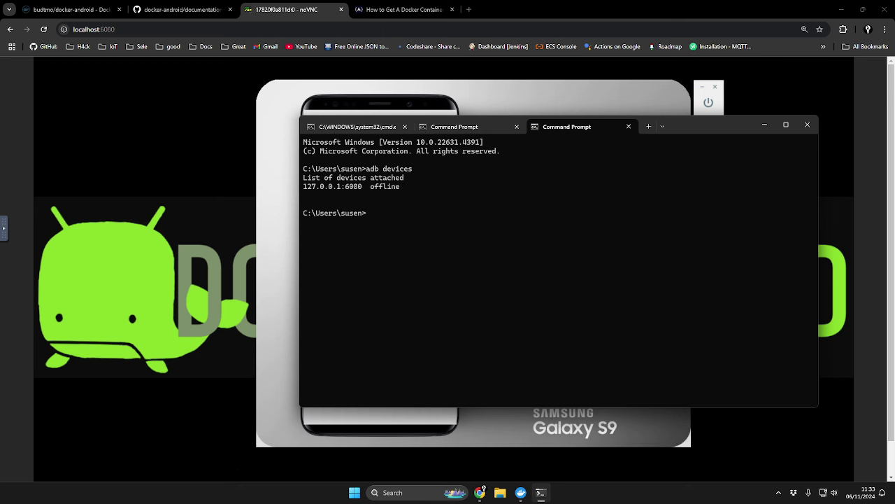
Step: Restart the adb server by running "adb kill-server" followed by "adb start-server"
{"action": "left_click_drag", "start_coordinate": [676, 133], "coordinate": [659, 171]}
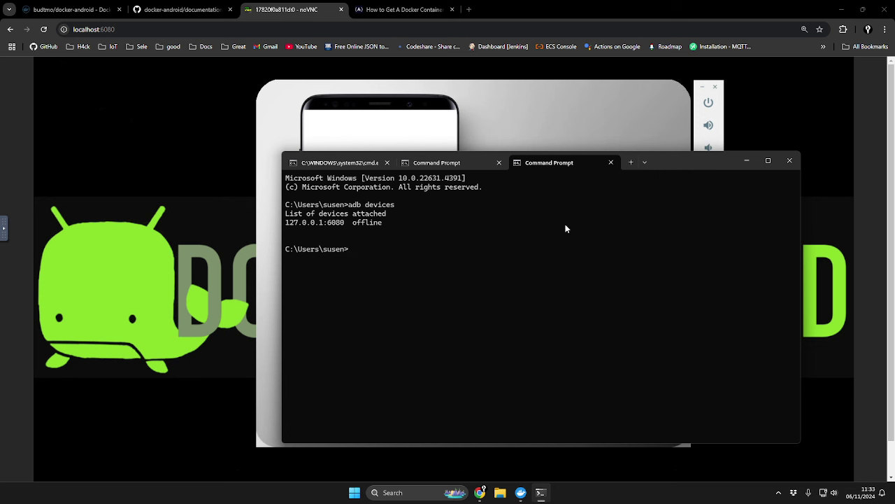
{"action": "type", "text": "adb kill-server"}
{"action": "key", "text": "Return"}
{"action": "type", "text": "adb"}
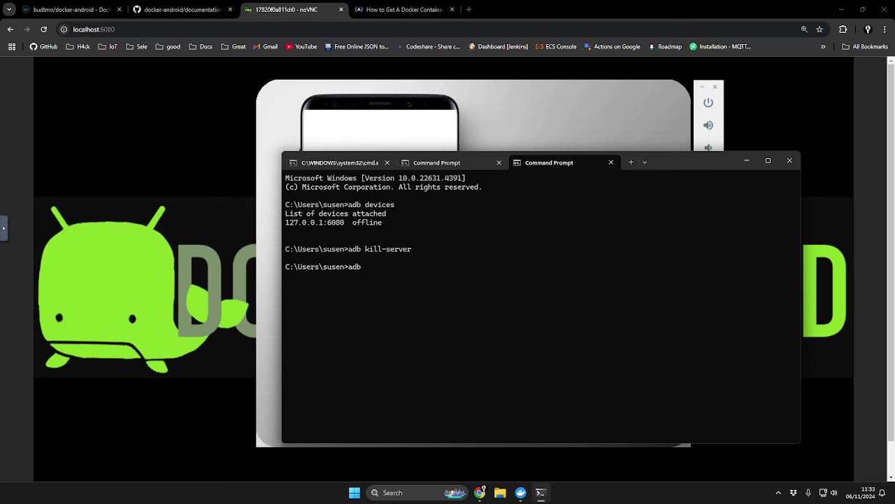
{"action": "type", "text": " start"}
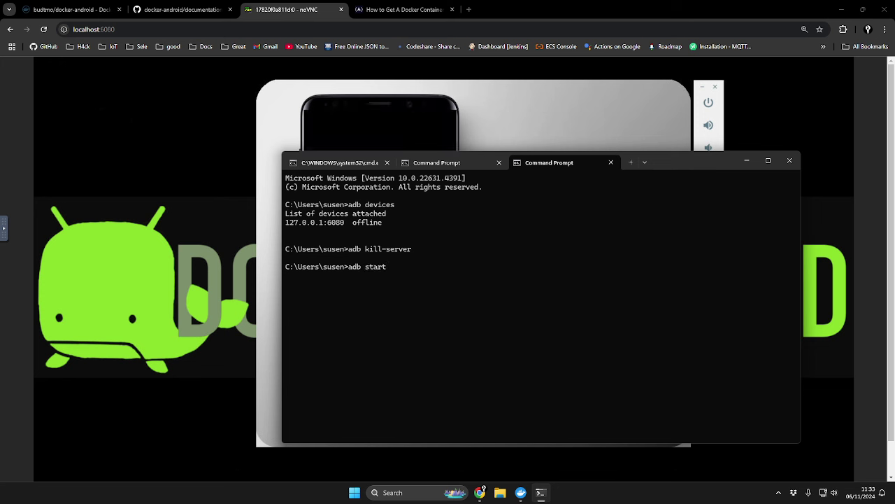
{"action": "type", "text": "-server"}
{"action": "key", "text": "Return"}
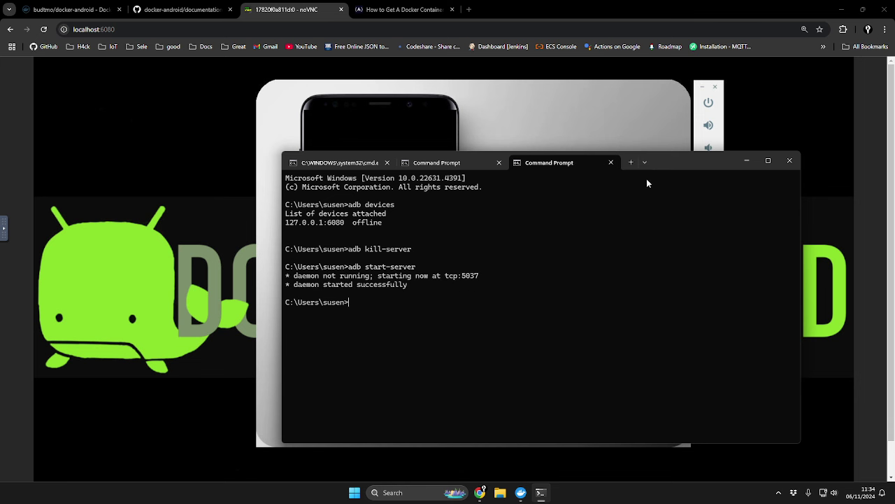
Step: Shift the terminal window aside and run "adb devices" again to check for the emulator
{"action": "left_click_drag", "start_coordinate": [669, 168], "coordinate": [635, 160]}
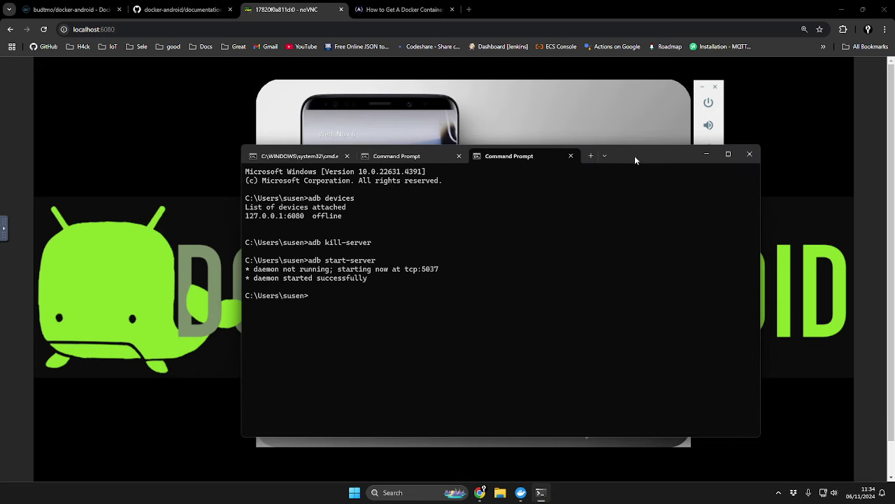
{"action": "type", "text": "adb devices"}
{"action": "key", "text": "Return"}
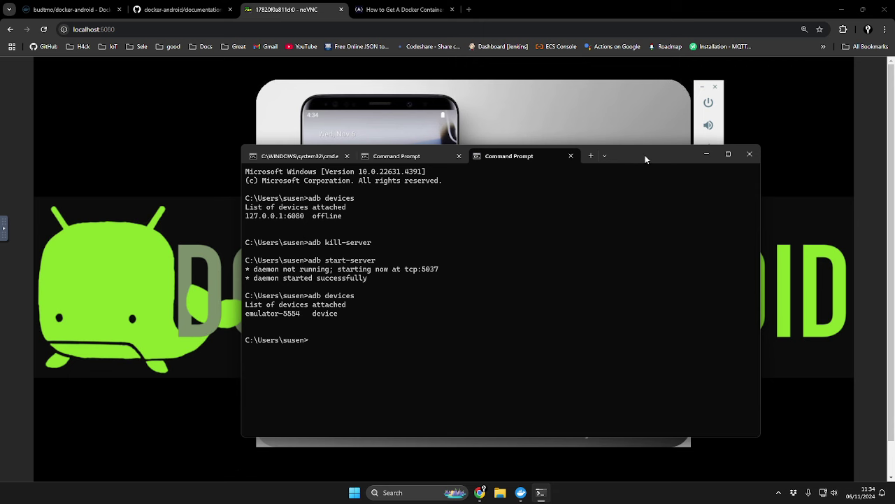
{"action": "left_click_drag", "start_coordinate": [642, 159], "coordinate": [582, 161]}
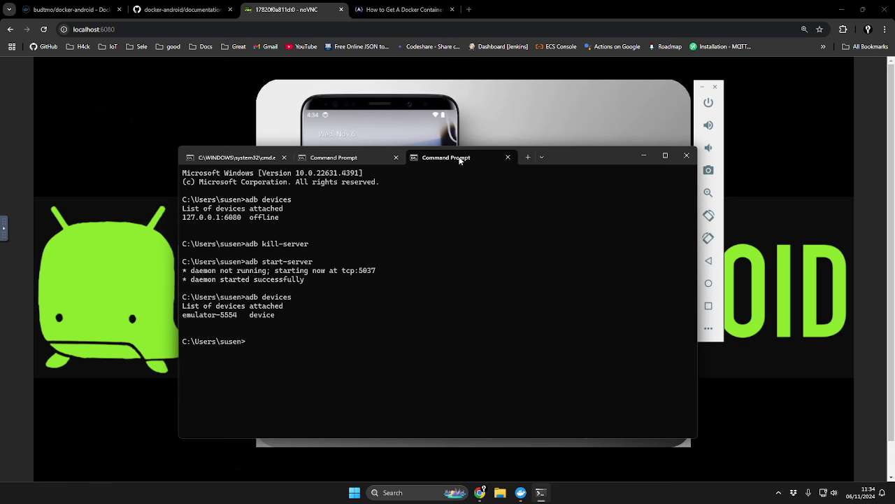
Step: Detach the noVNC page into its own narrower Chrome window beside the terminal, with the other Chrome window minimized
{"action": "left_click", "coordinate": [298, 16]}
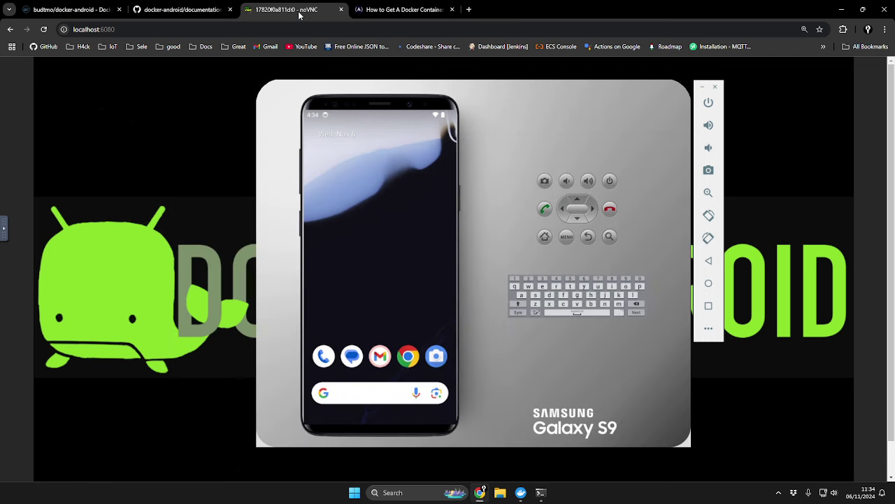
{"action": "left_click_drag", "start_coordinate": [299, 9], "coordinate": [437, 57]}
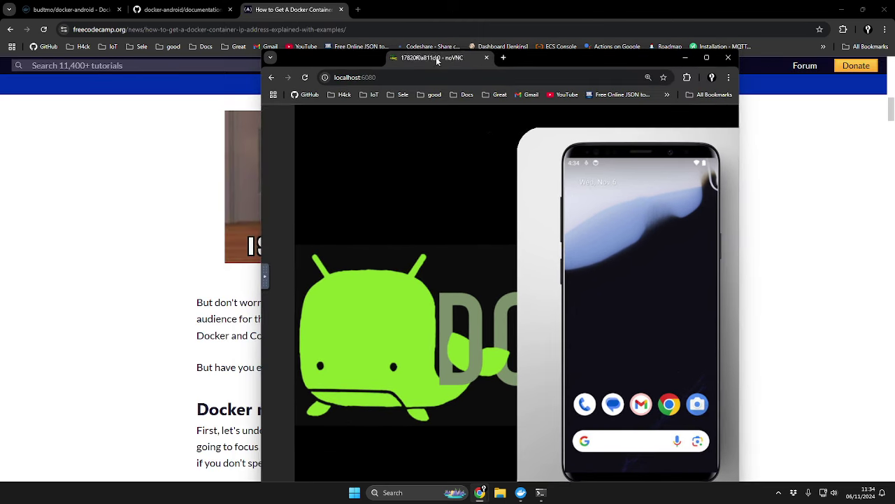
{"action": "left_click", "coordinate": [839, 12]}
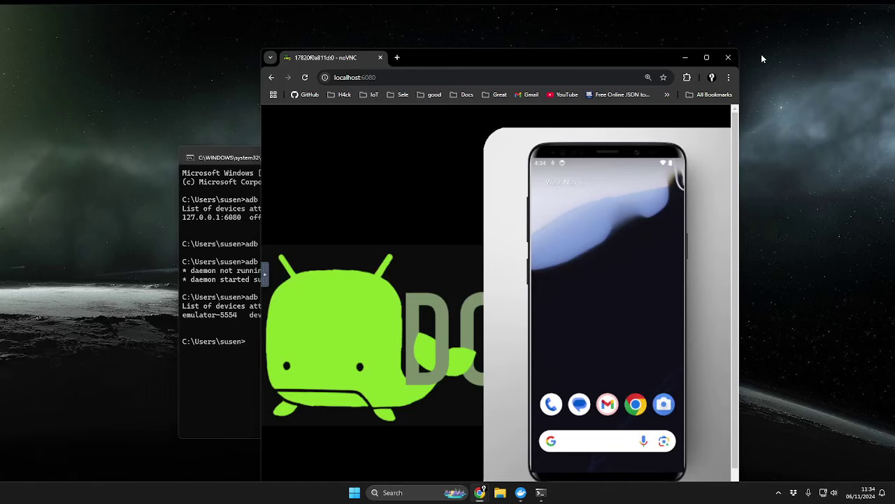
{"action": "left_click_drag", "start_coordinate": [621, 63], "coordinate": [728, 46]}
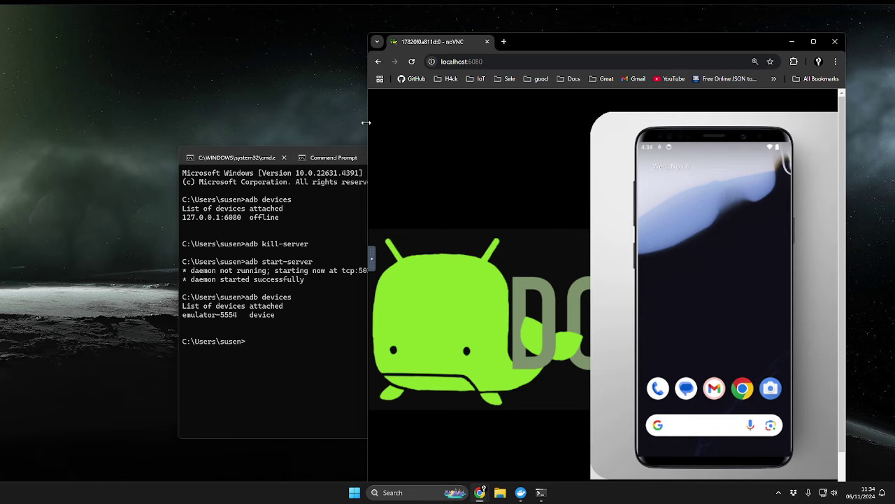
{"action": "left_click_drag", "start_coordinate": [368, 124], "coordinate": [534, 125]}
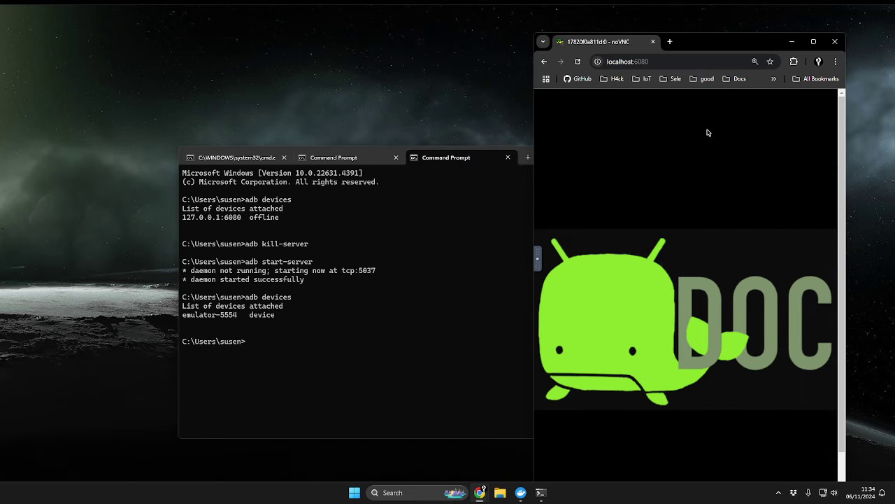
{"action": "left_click_drag", "start_coordinate": [720, 44], "coordinate": [706, 11]}
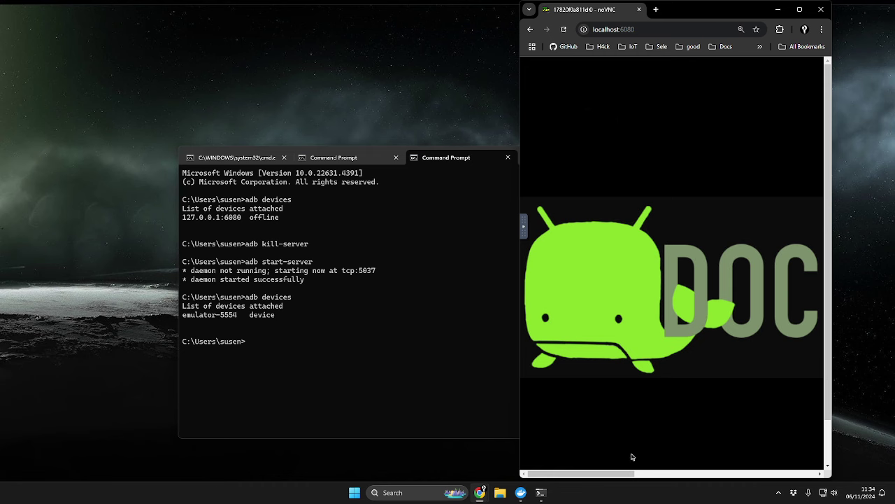
{"action": "left_click_drag", "start_coordinate": [622, 474], "coordinate": [797, 463]}
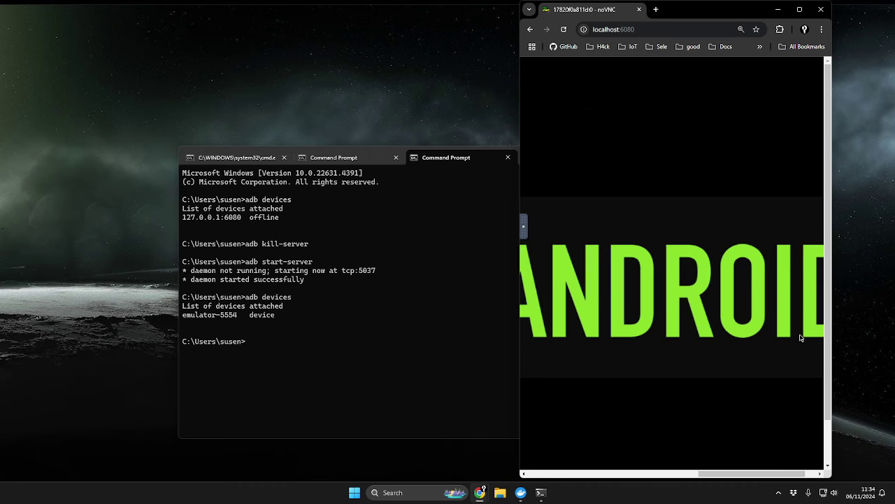
{"action": "left_click", "coordinate": [800, 9]}
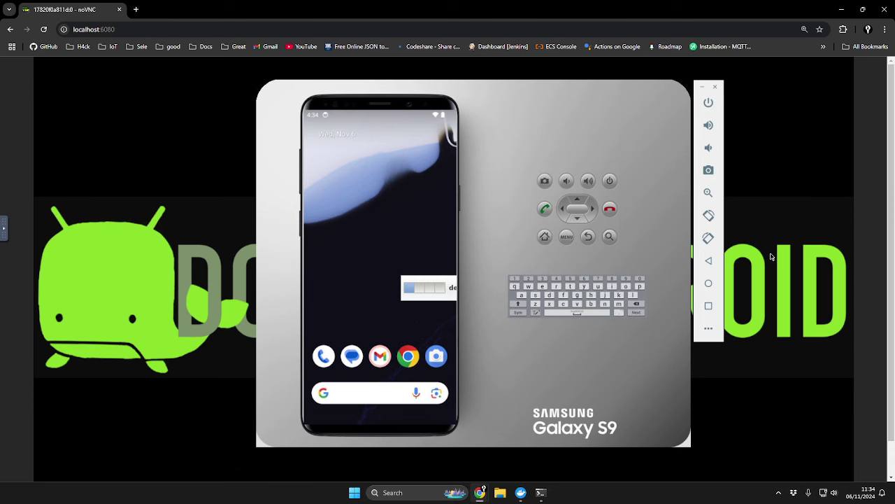
{"action": "left_click", "coordinate": [863, 9]}
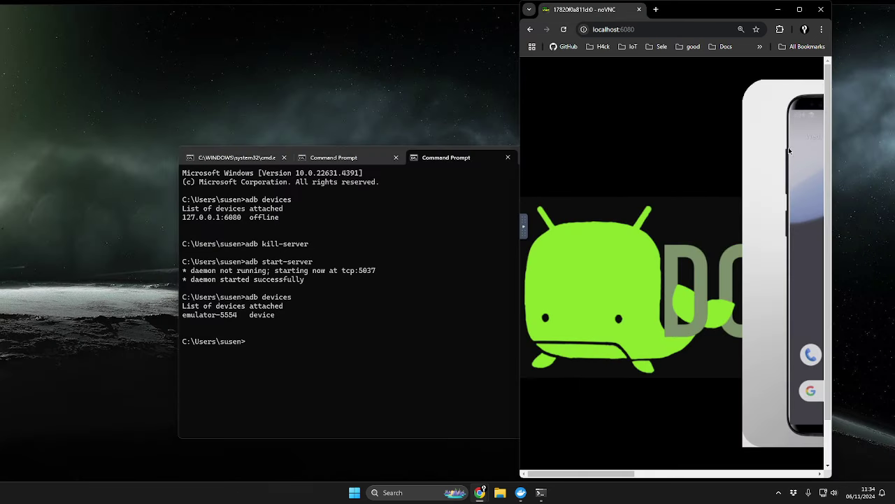
Step: Open the emulator's app drawer, then frame the whole phone in a narrow noVNC window placed side by side with the terminal
{"action": "scroll", "coordinate": [796, 136], "scroll_direction": "down", "scroll_amount": 2}
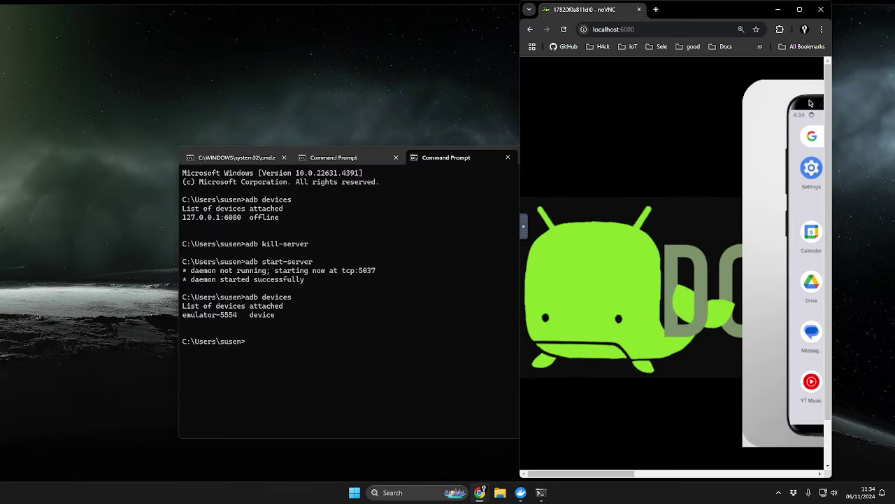
{"action": "left_click_drag", "start_coordinate": [810, 103], "coordinate": [609, 93]}
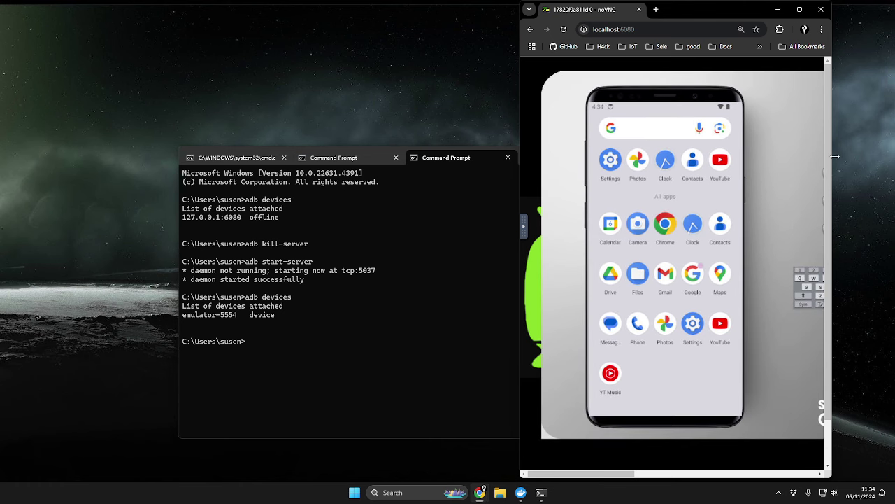
{"action": "left_click_drag", "start_coordinate": [837, 153], "coordinate": [768, 153]}
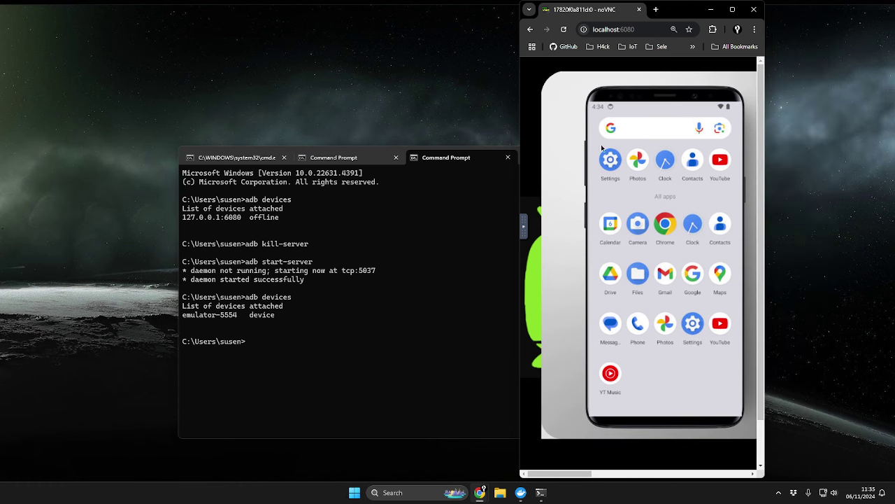
{"action": "left_click_drag", "start_coordinate": [521, 119], "coordinate": [540, 119]}
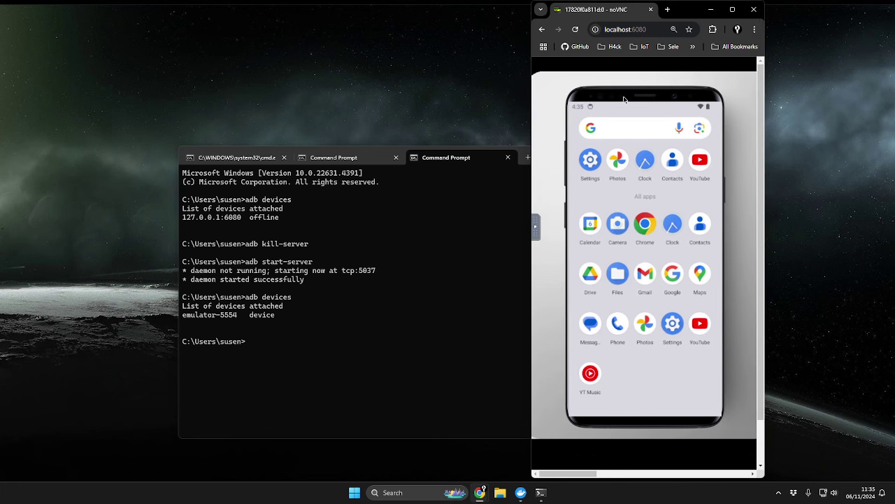
{"action": "left_click_drag", "start_coordinate": [684, 14], "coordinate": [795, 24]}
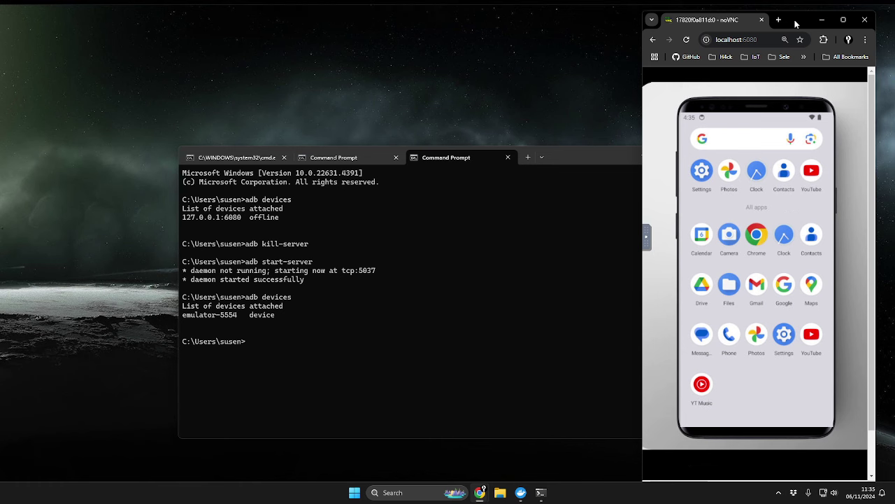
{"action": "left_click_drag", "start_coordinate": [610, 155], "coordinate": [523, 123]}
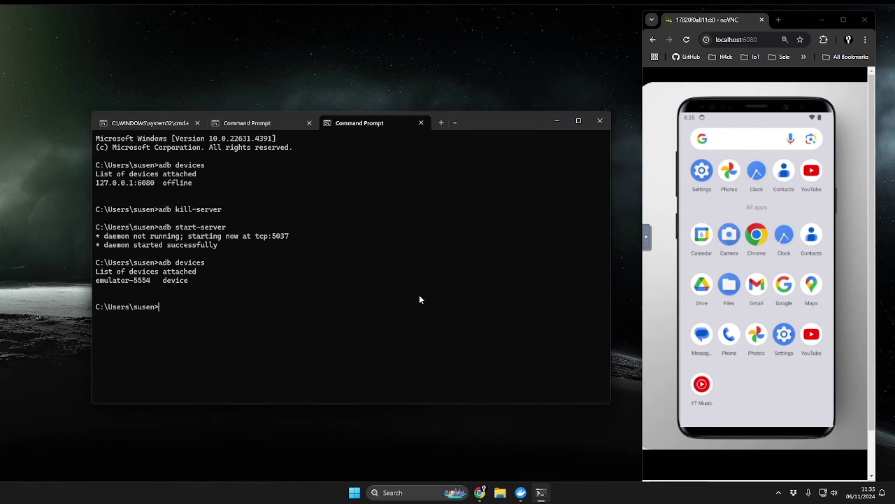
Step: Open a shell on the emulator with "adb shell" and list its root directory with "ls"
{"action": "type", "text": "adb shell"}
{"action": "key", "text": "Return"}
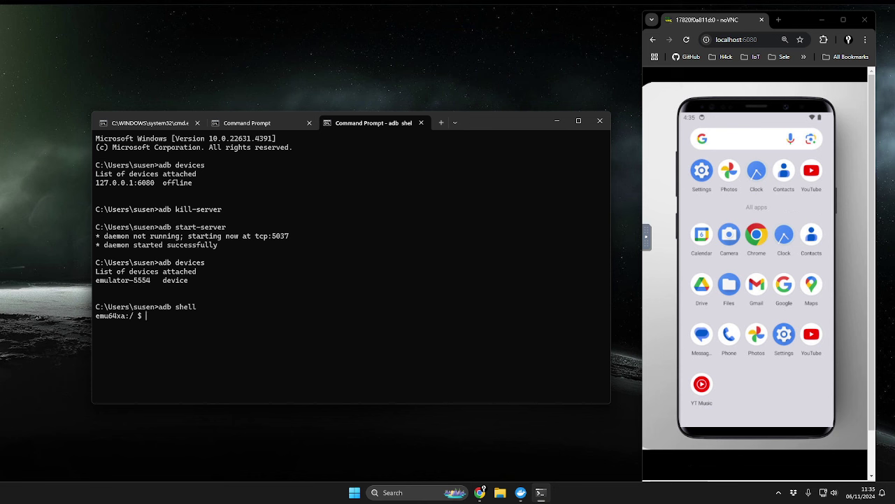
{"action": "type", "text": "ls"}
{"action": "key", "text": "Return"}
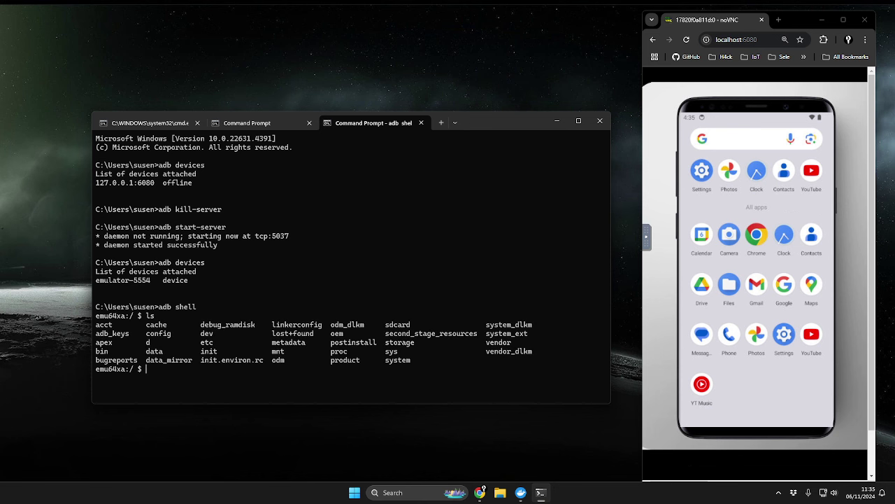
Step: Leave the emulator's shell with "exit" and clear the terminal with "cls"
{"action": "type", "text": "exit"}
{"action": "key", "text": "Return"}
{"action": "type", "text": "cls"}
{"action": "key", "text": "Return"}
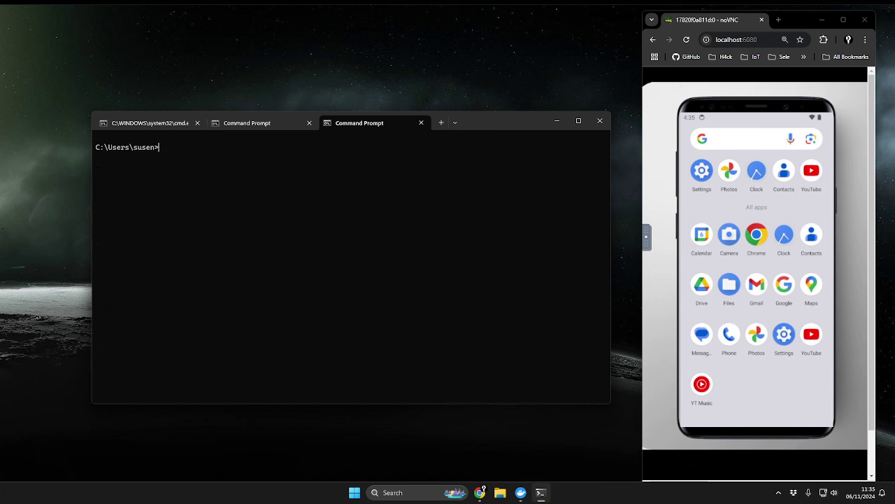
{"action": "type", "text": "adb"}
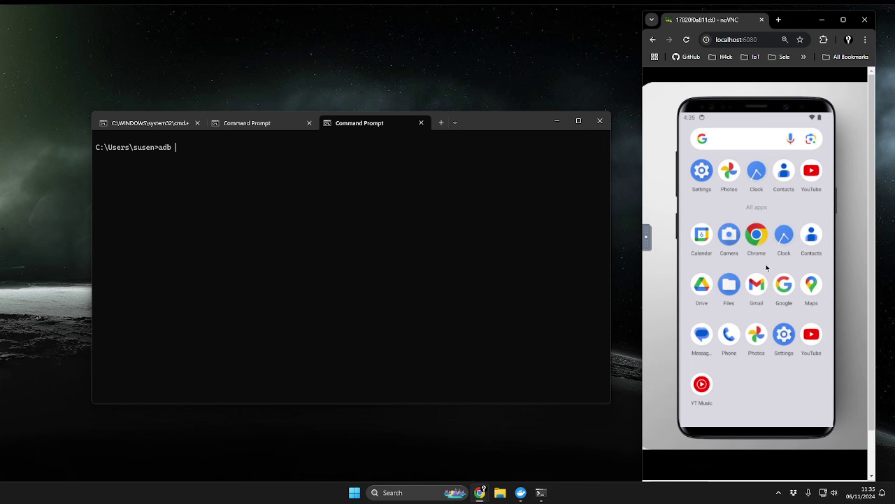
{"action": "mouse_move", "coordinate": [771, 204]}
{"action": "left_mouse_down"}
{"action": "mouse_move", "coordinate": [784, 272]}
{"action": "mouse_move", "coordinate": [784, 210]}
{"action": "left_mouse_up"}
{"action": "left_click_drag", "start_coordinate": [775, 312], "coordinate": [778, 350]}
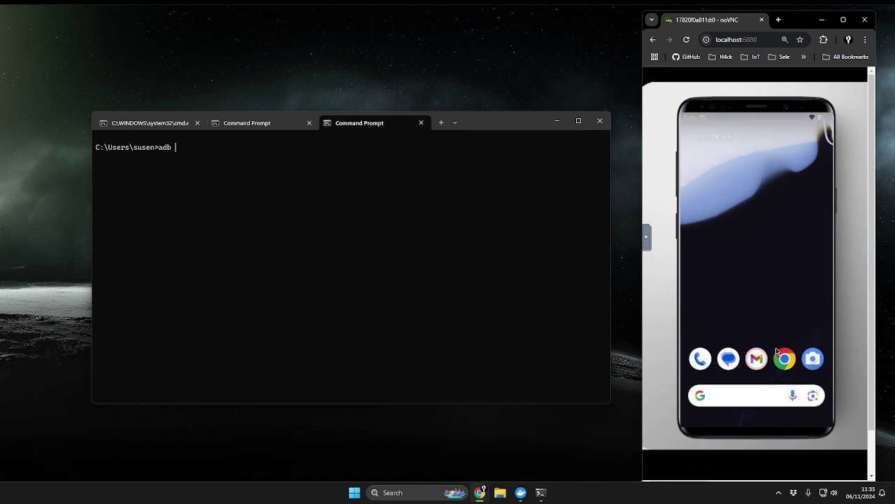
{"action": "left_click", "coordinate": [335, 209]}
{"action": "type", "text": "adb shell "}
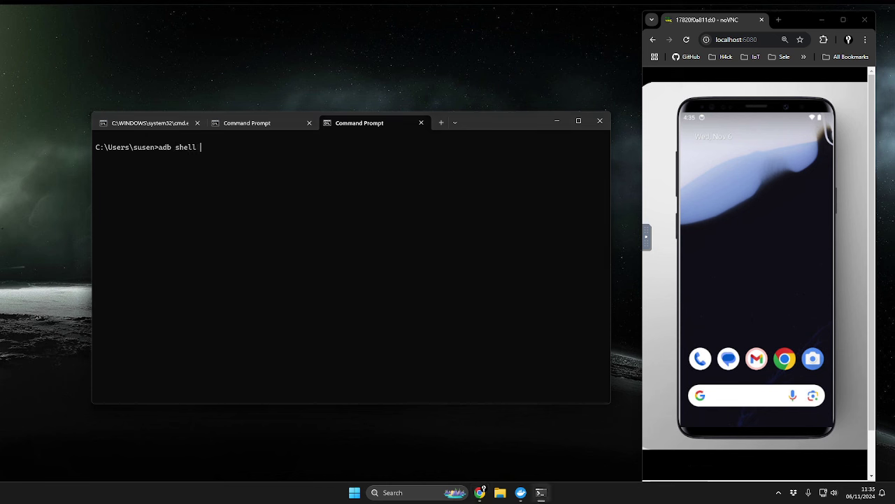
{"action": "type", "text": "input swipe"}
{"action": "type", "text": "100 1000 100 1"}
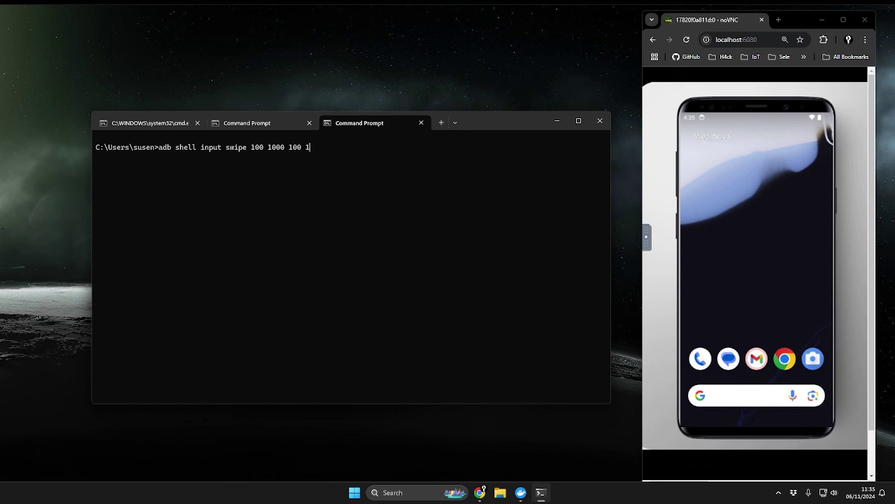
{"action": "type", "text": "500"}
{"action": "key", "text": "Return"}
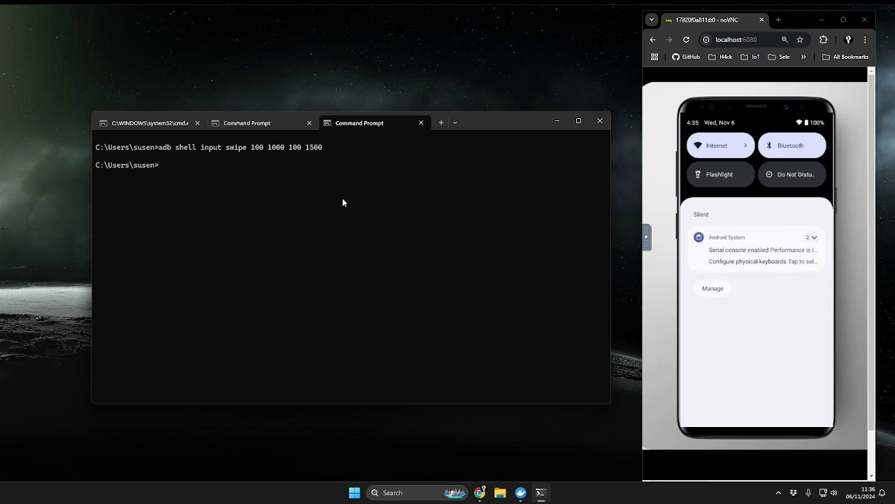
Step: Close the emulator's notification shade to return to its home screen, and clear the terminal with "cls"
{"action": "left_click", "coordinate": [768, 345]}
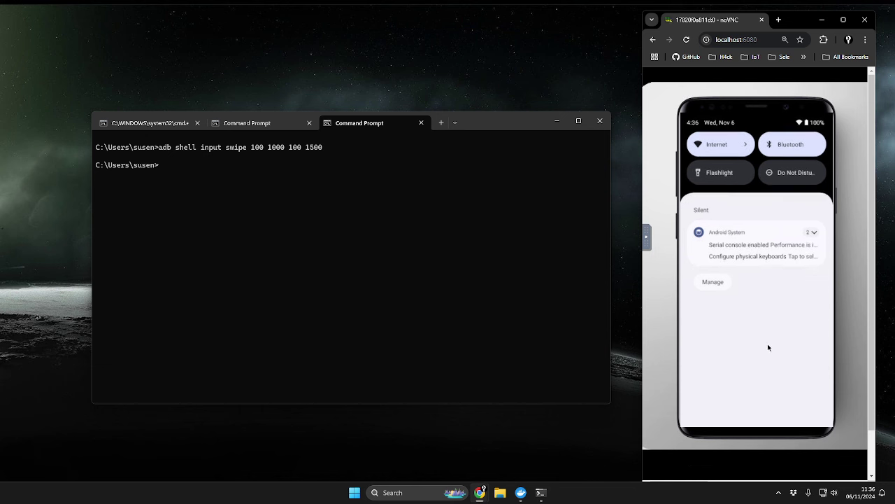
{"action": "left_click", "coordinate": [767, 353]}
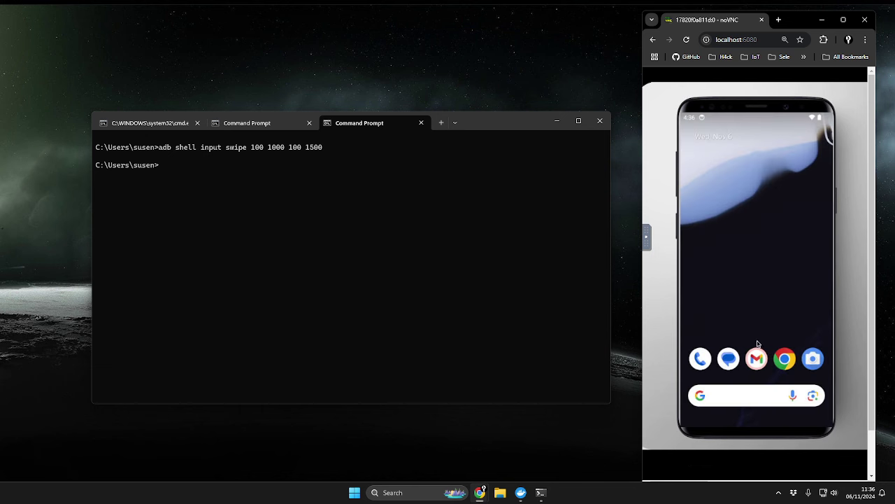
{"action": "left_click", "coordinate": [379, 242]}
{"action": "type", "text": "cls"}
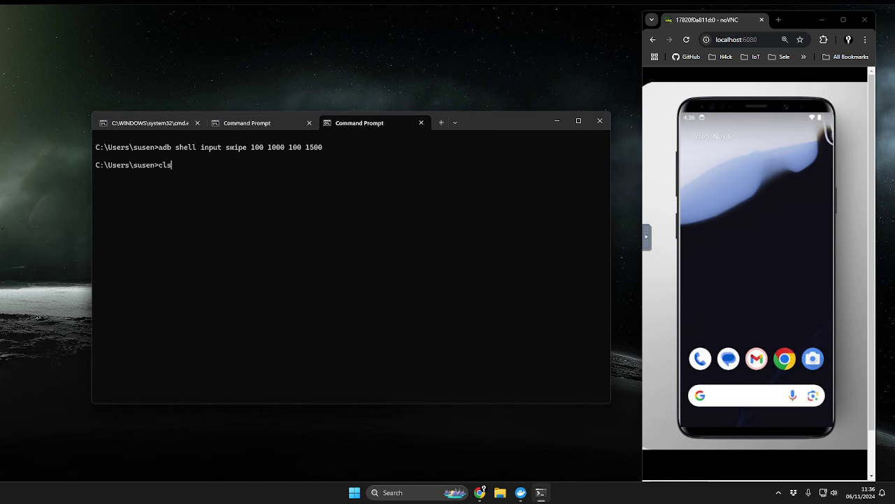
{"action": "key", "text": "Return"}
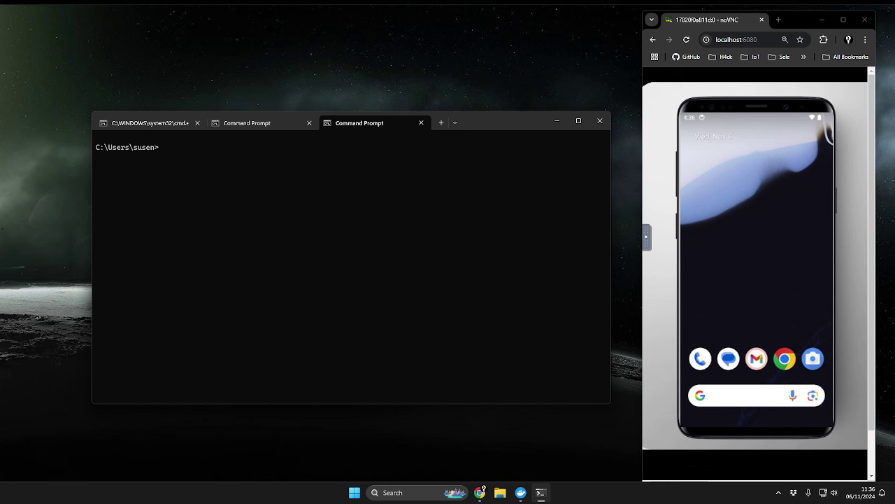
Step: Begin an "adb install" command in the terminal and copy the path of DemoApp.apk from the APK folder on Disk (E:) in File Explorer
{"action": "type", "text": "adb install"}
{"action": "left_click", "coordinate": [500, 492]}
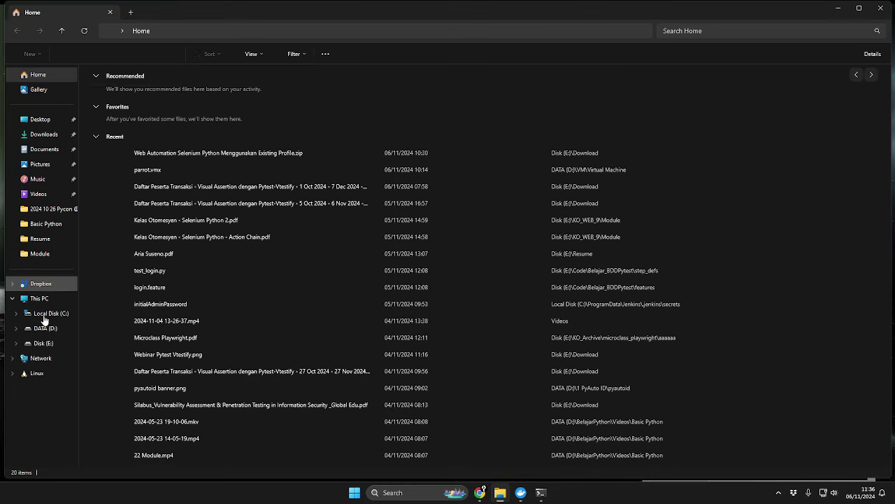
{"action": "left_click", "coordinate": [44, 329]}
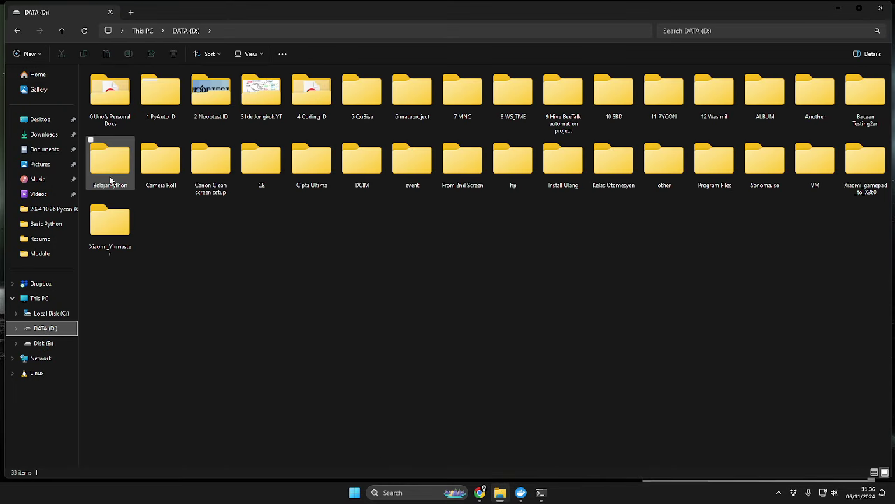
{"action": "left_click", "coordinate": [42, 342]}
{"action": "left_click", "coordinate": [110, 98]}
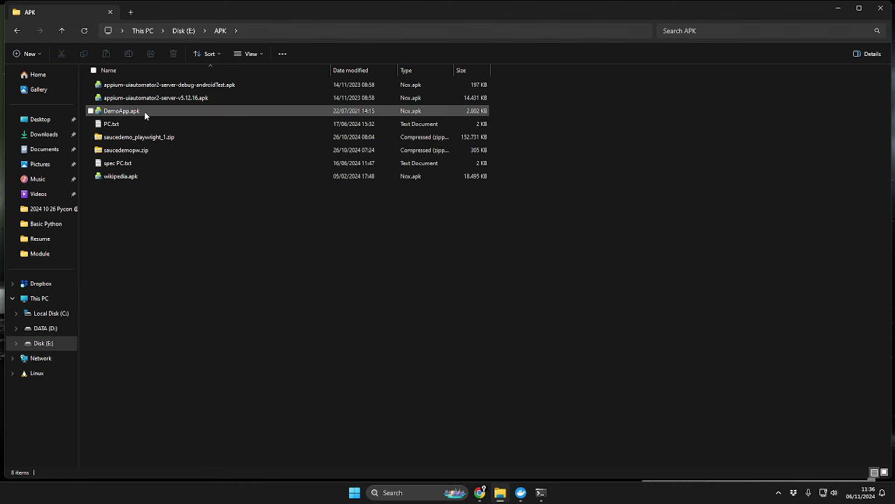
{"action": "right_click", "coordinate": [144, 111]}
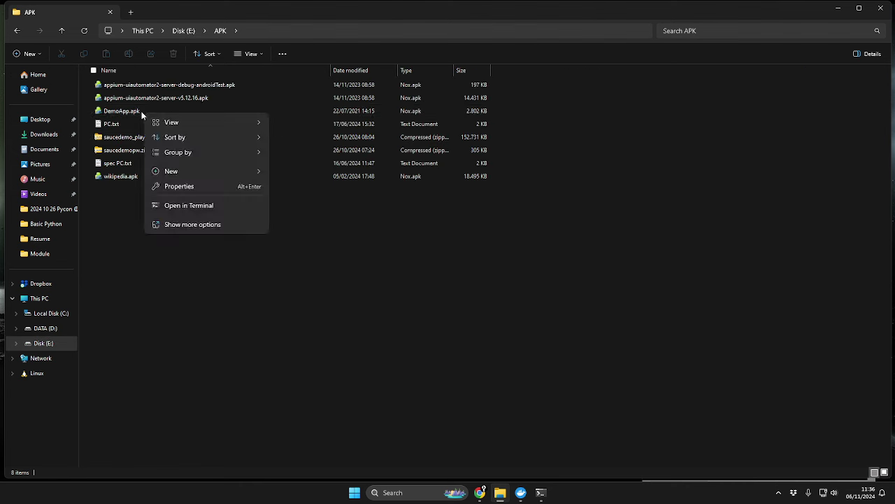
{"action": "left_click", "coordinate": [138, 112]}
{"action": "right_click", "coordinate": [138, 112]}
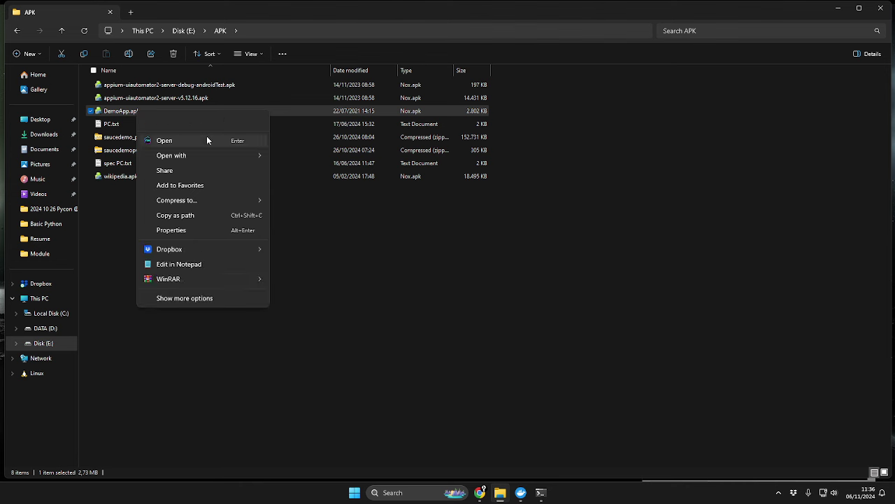
{"action": "left_click", "coordinate": [195, 215]}
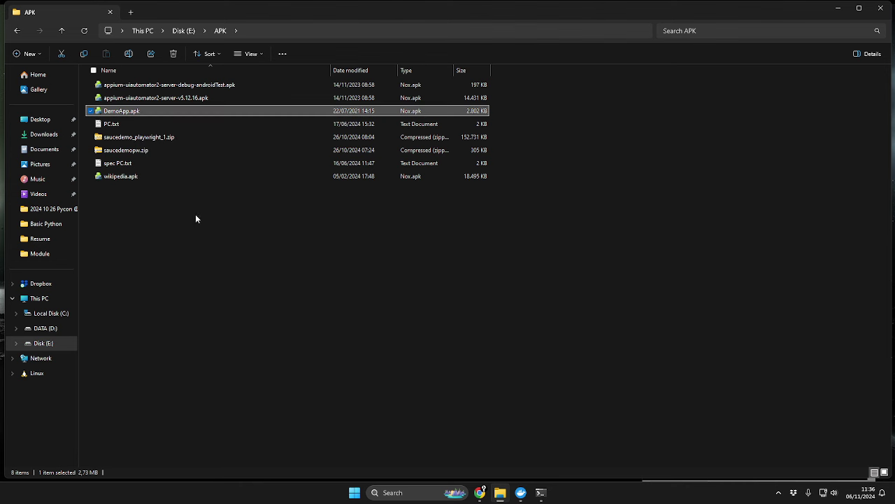
Step: Back in the terminal, complete the command as adb install "E:\APK\DemoApp.apk" with the copied path and run it
{"action": "left_click", "coordinate": [833, 15]}
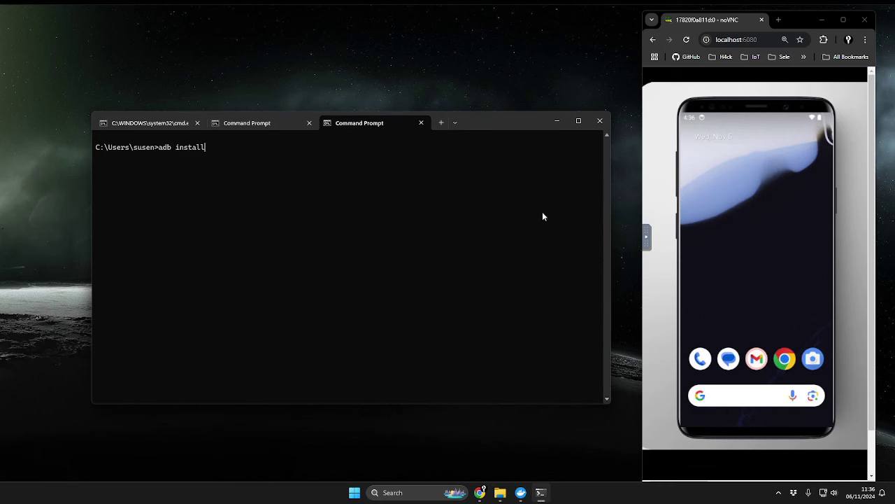
{"action": "key", "text": "ctrl+v"}
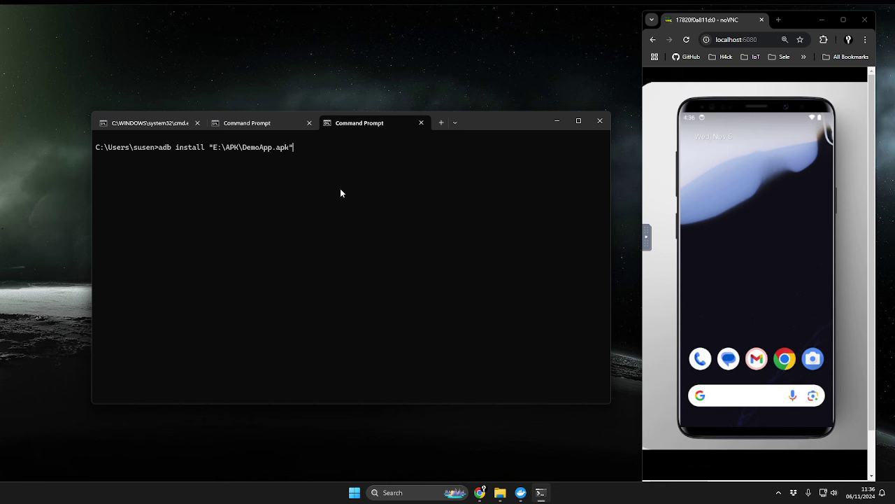
{"action": "key", "text": "Return"}
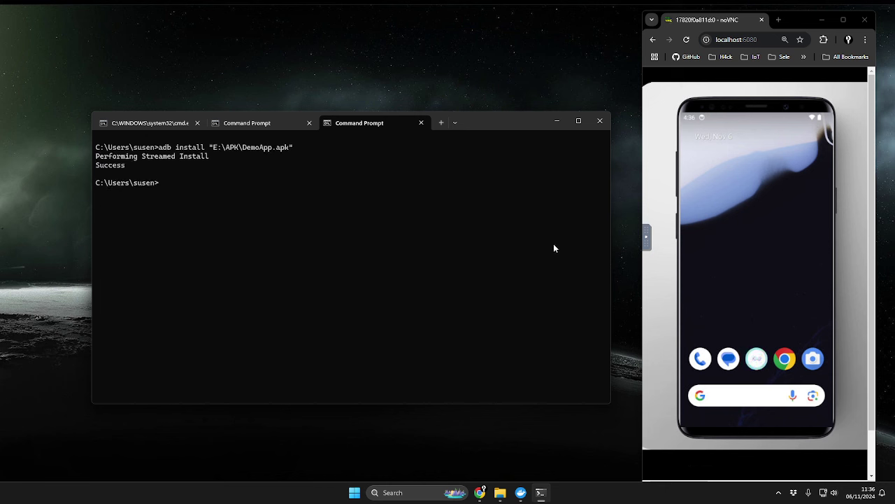
Step: Launch the KWADemo app from the emulator's app drawer and look through its list of demo options
{"action": "left_click", "coordinate": [753, 356]}
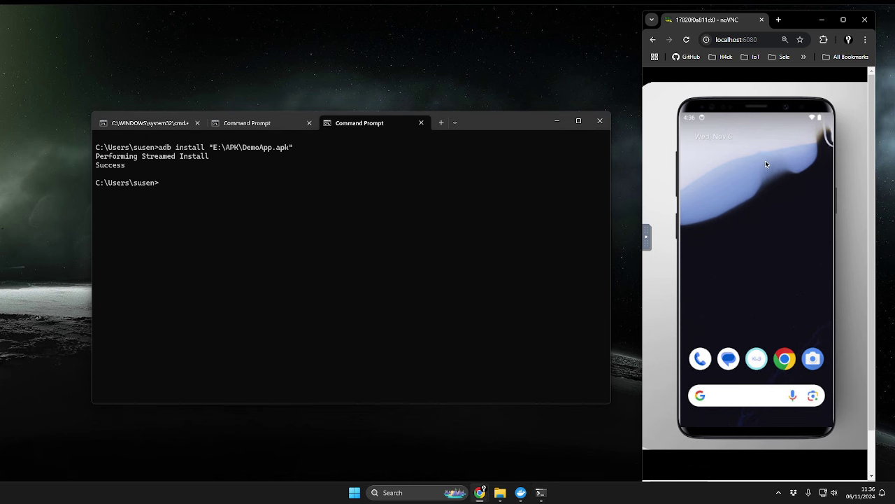
{"action": "scroll", "coordinate": [765, 163], "scroll_direction": "down", "scroll_amount": 2}
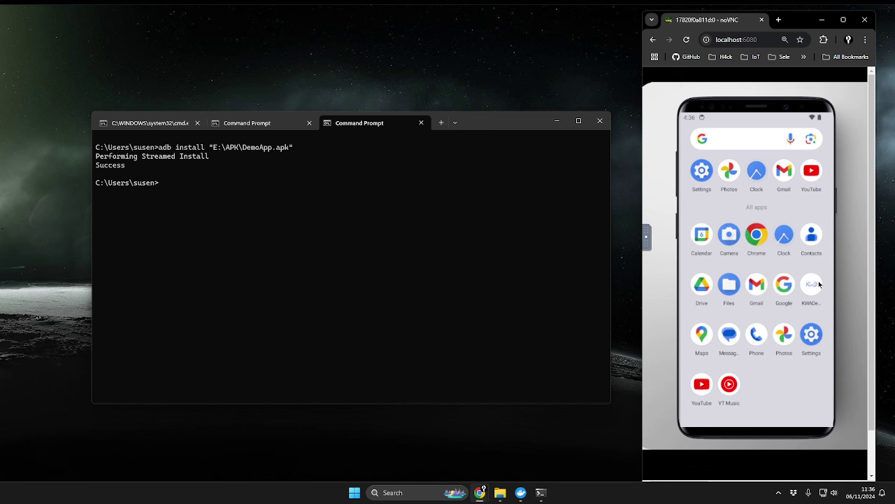
{"action": "left_click", "coordinate": [816, 287]}
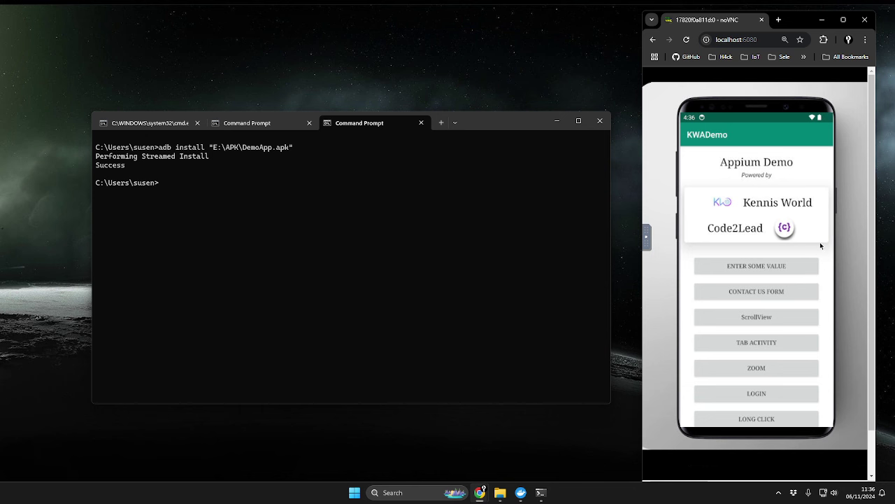
{"action": "left_click_drag", "start_coordinate": [822, 283], "coordinate": [819, 223]}
Step: Run "adb shell dumpsys window windows" in the terminal to print the emulator's window information
{"action": "left_click", "coordinate": [505, 238]}
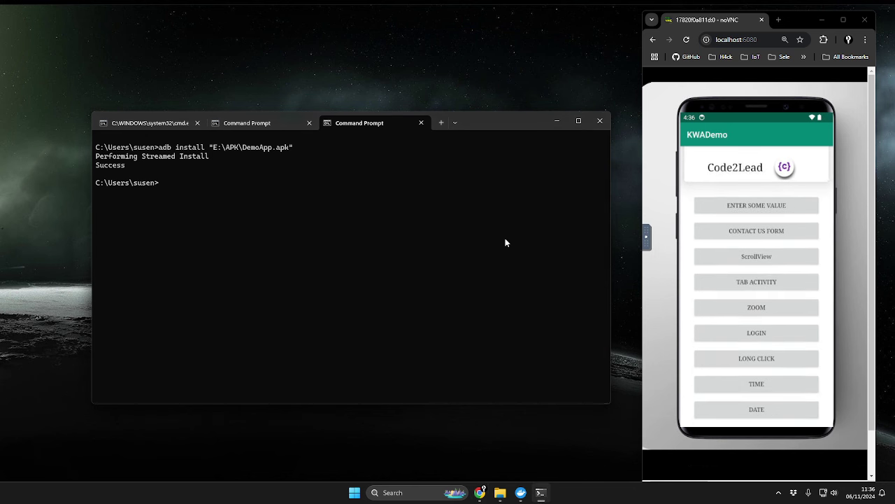
{"action": "type", "text": "adb shell "}
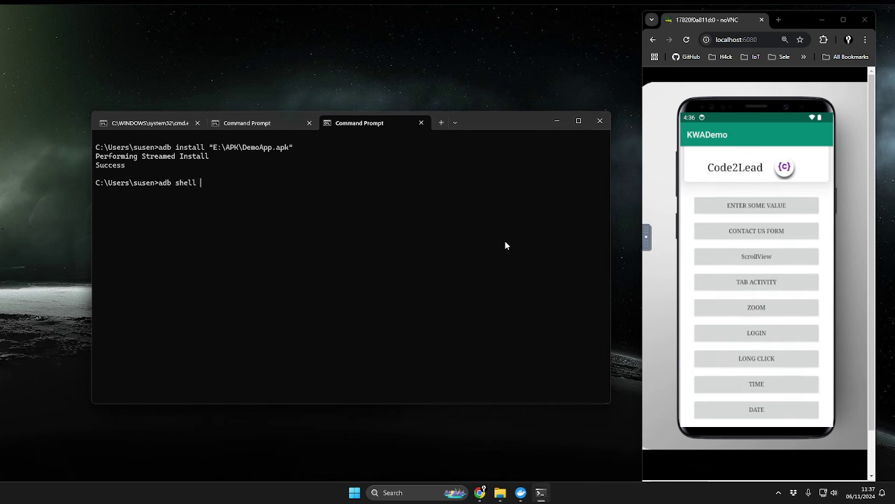
{"action": "type", "text": "dumpsys window winw"}
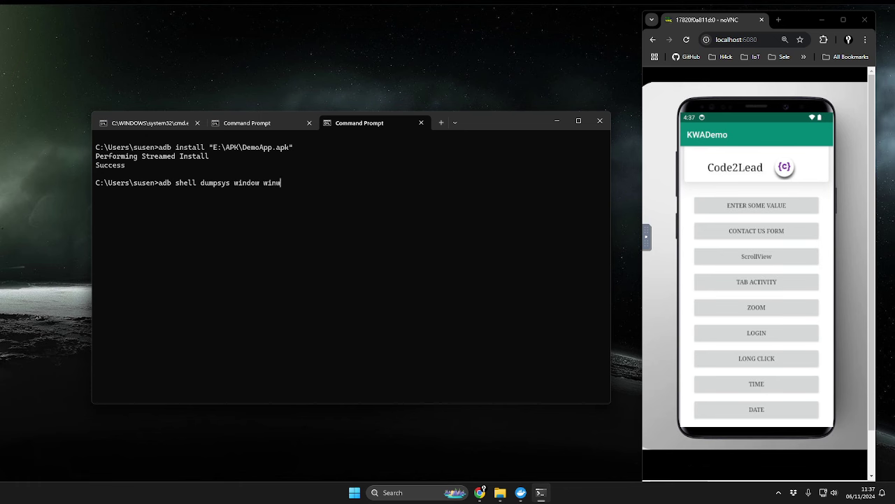
{"action": "type", "text": "o"}
{"action": "key", "text": "BackSpace"}
{"action": "key", "text": "BackSpace"}
{"action": "type", "text": "dows"}
{"action": "key", "text": "Return"}
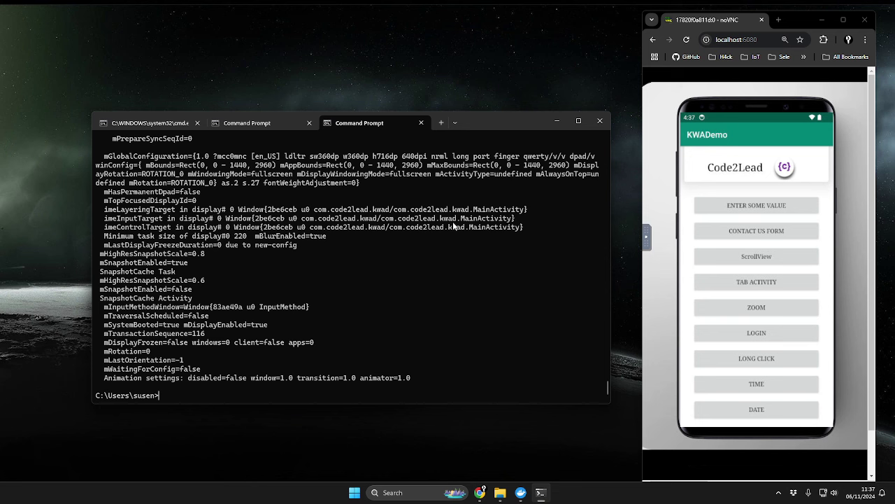
Step: Find the 4723/tcp entry among the container's ports in the network settings output of the second terminal session
{"action": "left_click", "coordinate": [247, 122]}
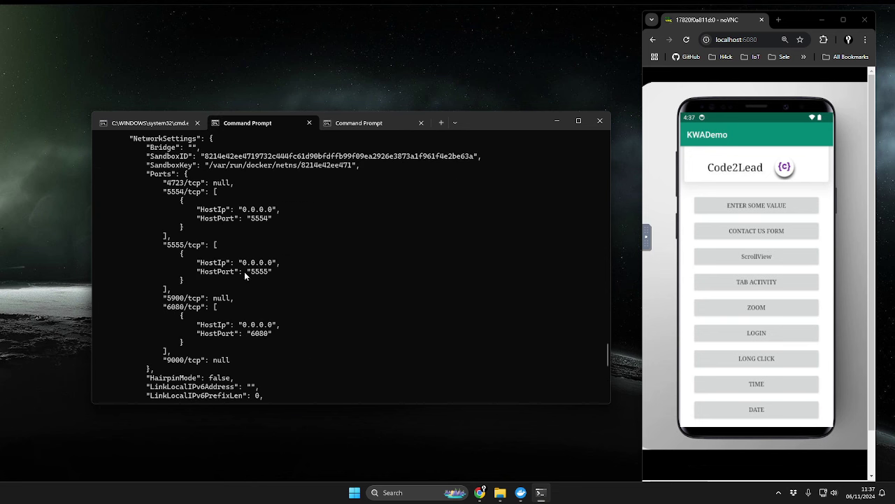
{"action": "scroll", "coordinate": [231, 274], "scroll_direction": "up", "scroll_amount": 1}
{"action": "double_click", "coordinate": [175, 210]}
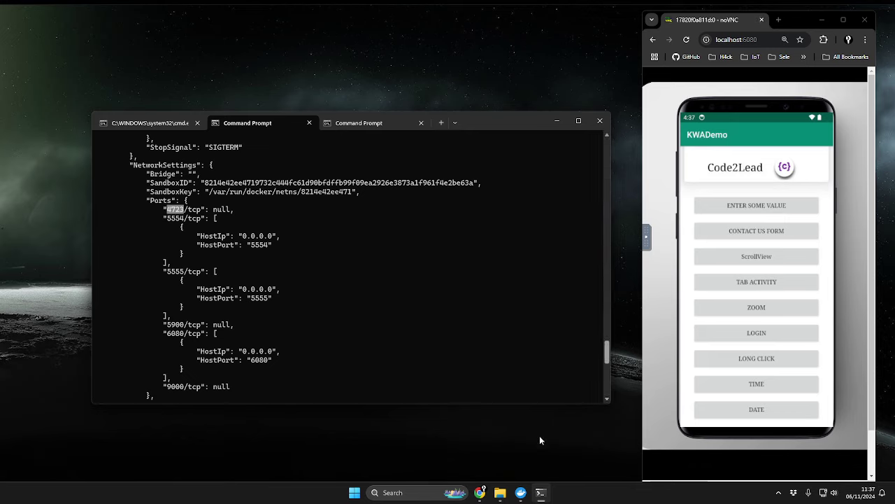
Step: Switch to Docker Desktop, stop the android-emulator container and delete it permanently from the container list
{"action": "left_click", "coordinate": [520, 492]}
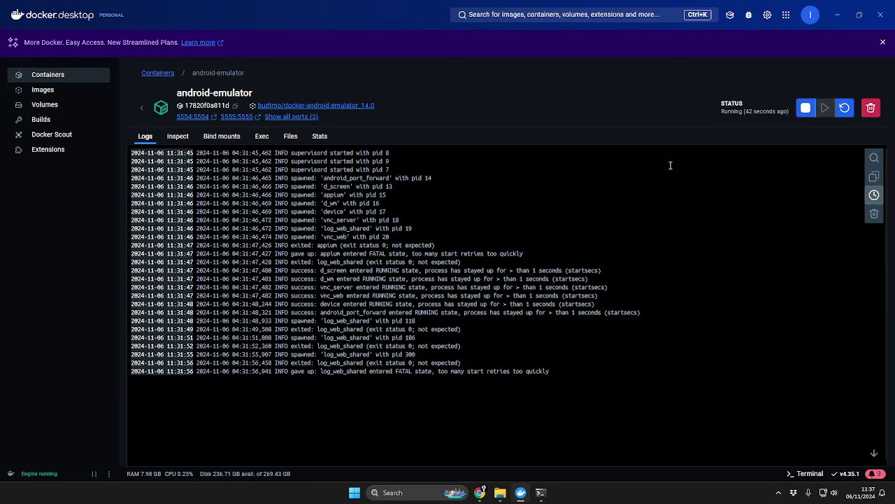
{"action": "left_click", "coordinate": [806, 108]}
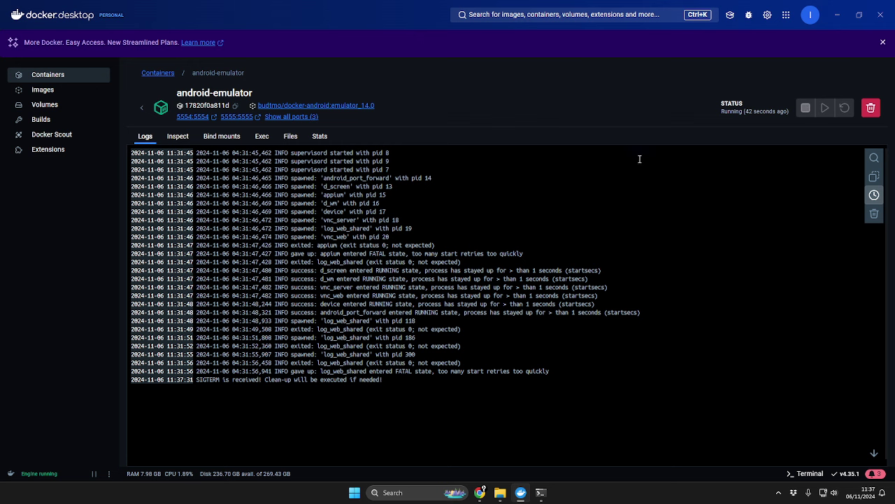
{"action": "left_click", "coordinate": [144, 110]}
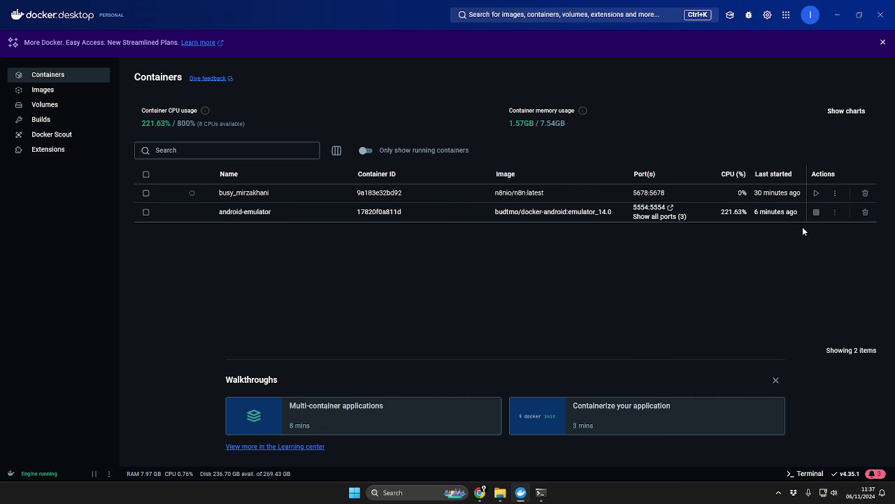
{"action": "left_click", "coordinate": [661, 217]}
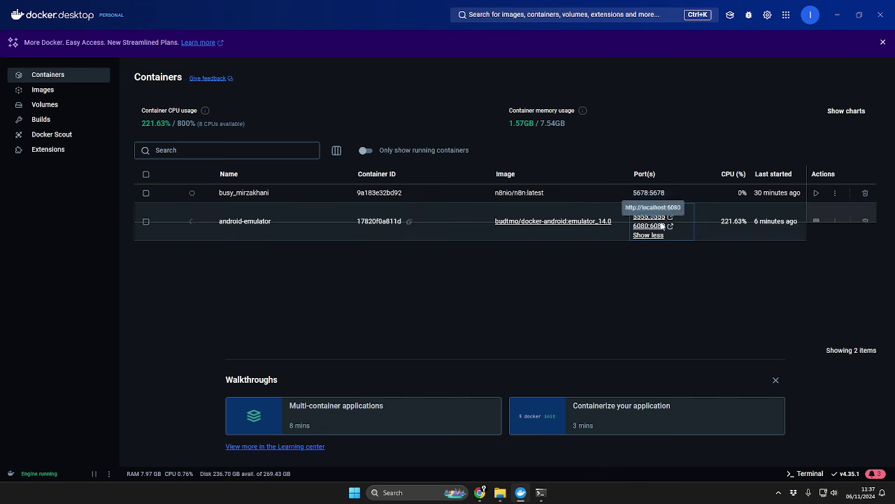
{"action": "left_click", "coordinate": [865, 221]}
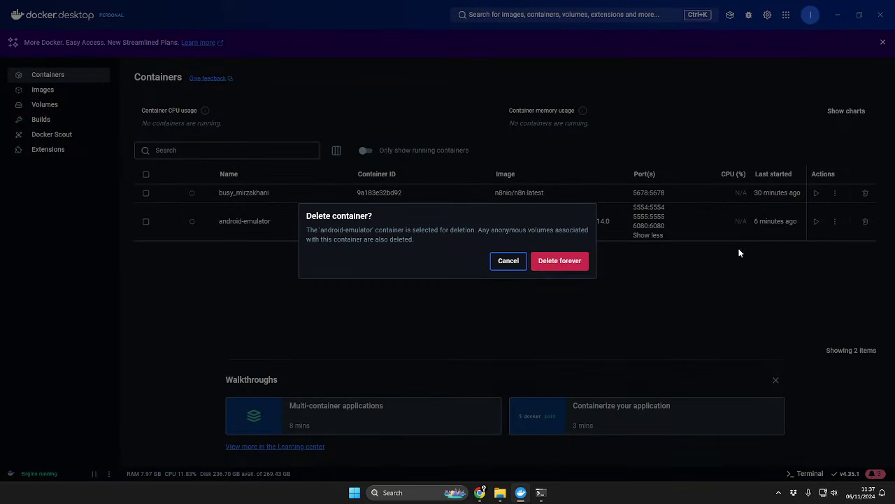
{"action": "left_click", "coordinate": [574, 266]}
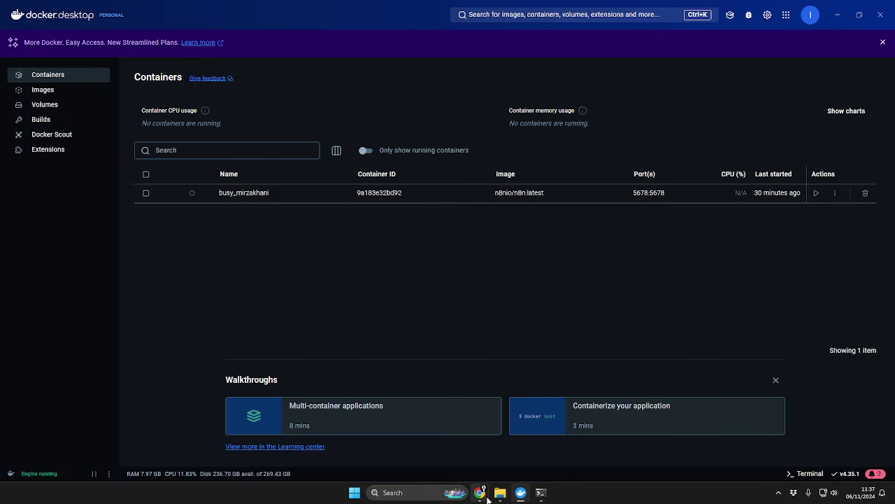
Step: Minimize Docker Desktop and bring up the first terminal session alongside the noVNC browser window
{"action": "mouse_move", "coordinate": [480, 492]}
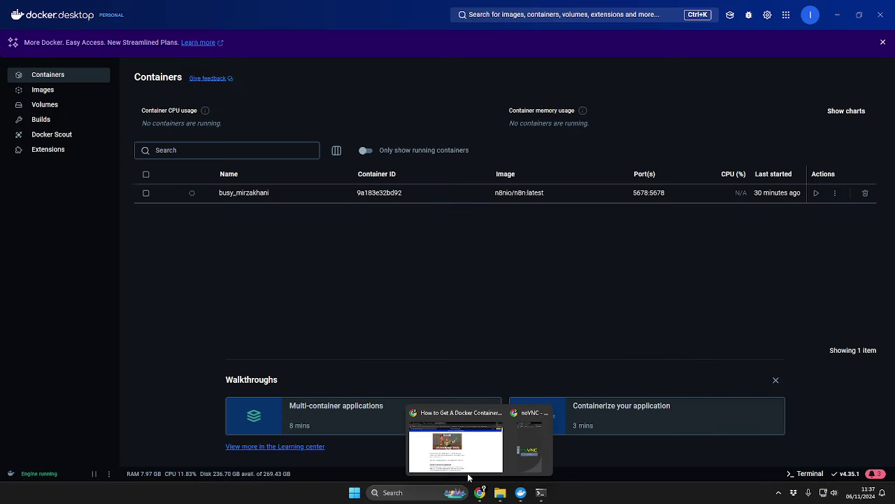
{"action": "left_click", "coordinate": [539, 492]}
{"action": "left_click", "coordinate": [159, 123]}
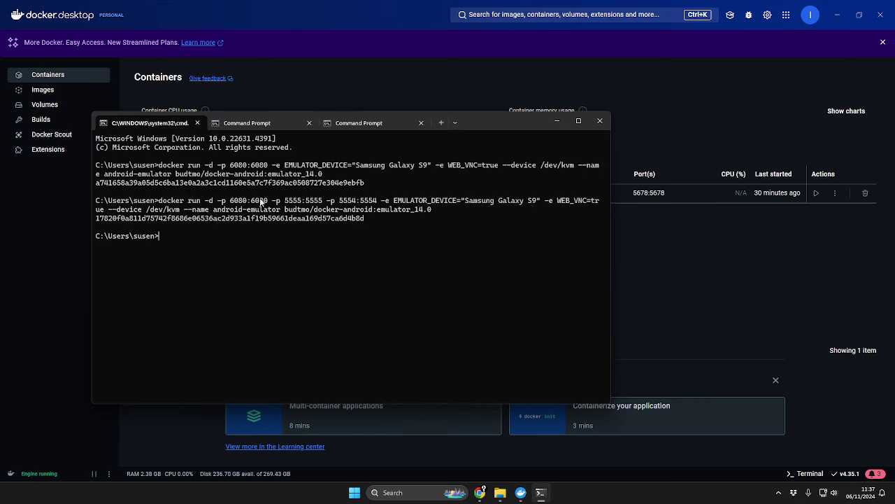
{"action": "left_click", "coordinate": [832, 10]}
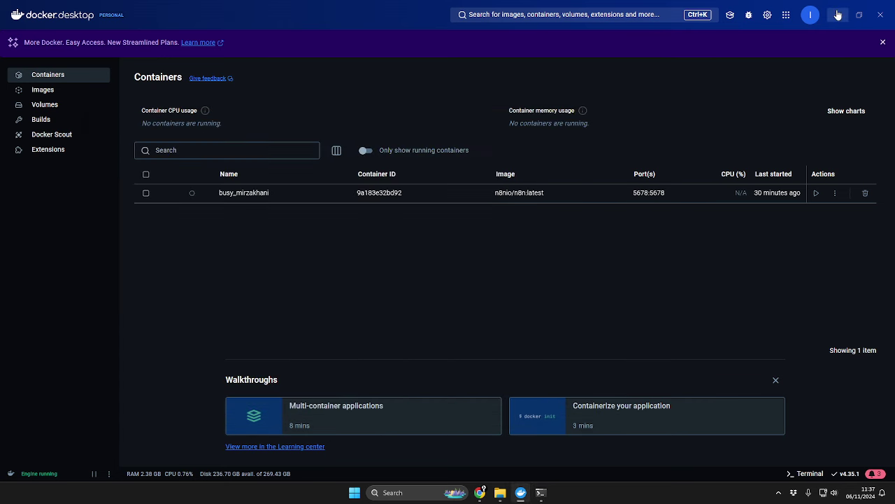
{"action": "left_click", "coordinate": [835, 13]}
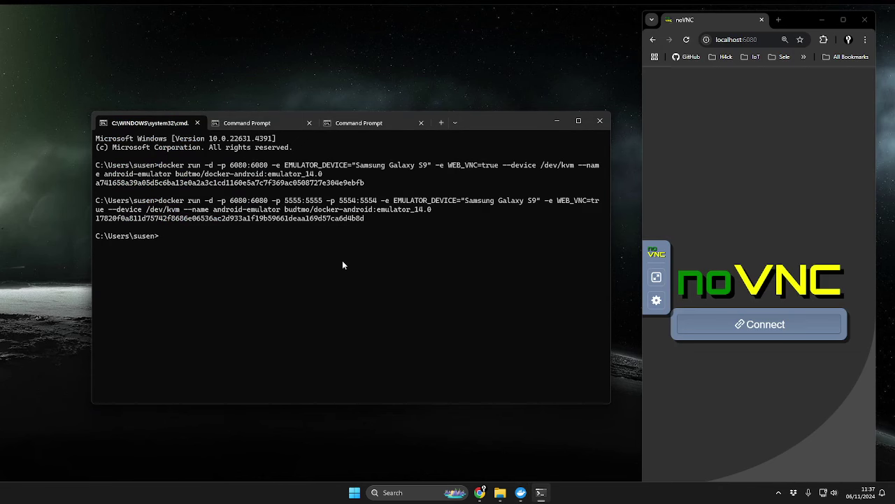
Step: Run the last docker run command again for the android-emulator container with the extra port mapping -p 4723:4723
{"action": "key", "text": "Up"}
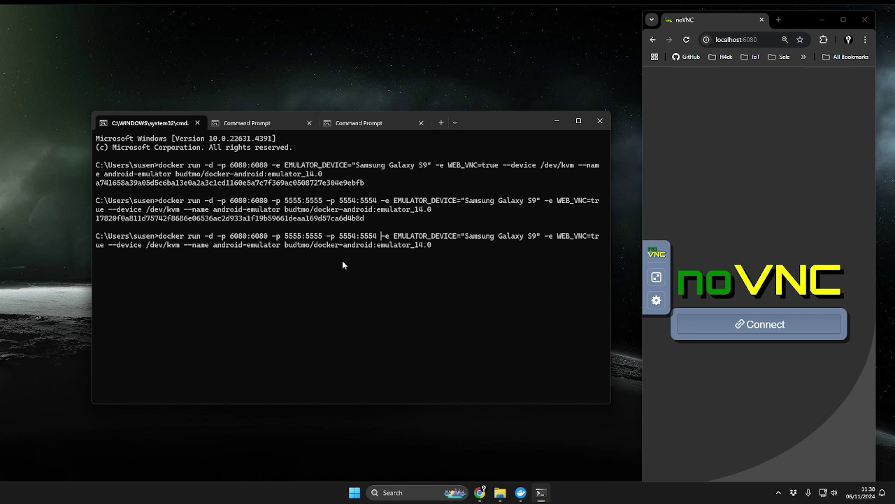
{"action": "type", "text": "-"}
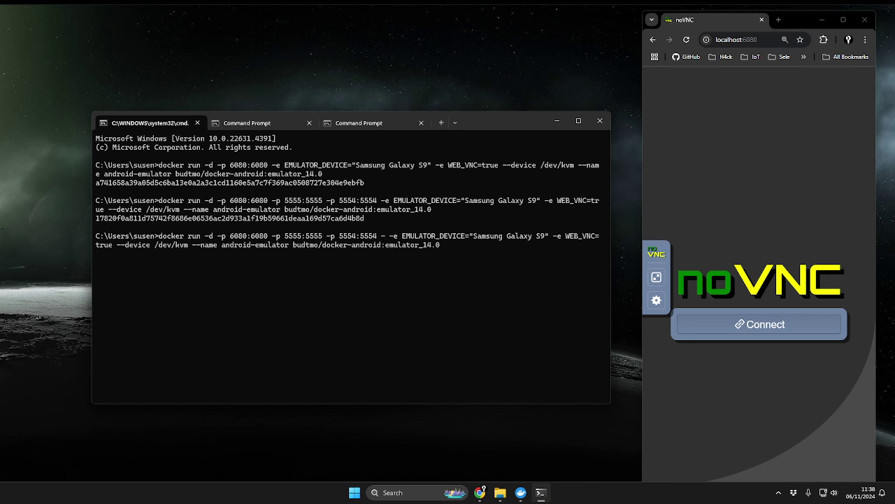
{"action": "type", "text": "4723"}
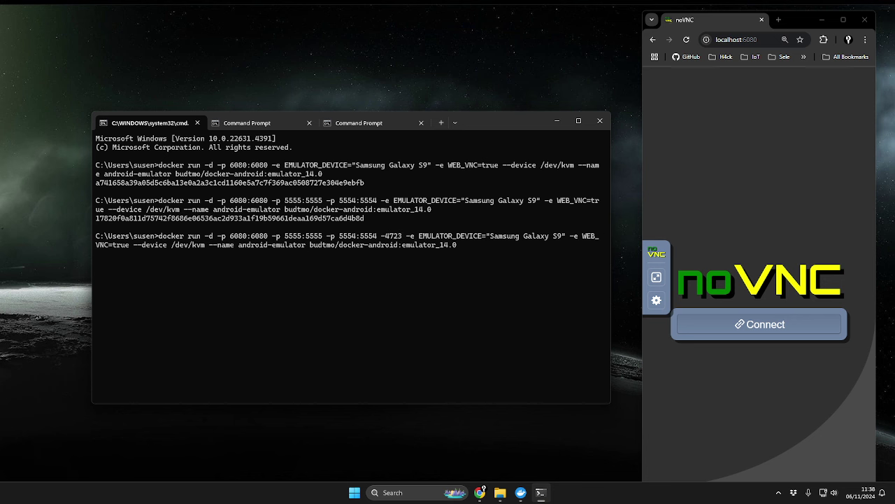
{"action": "key", "text": "BackSpace"}
{"action": "key", "text": "BackSpace"}
{"action": "key", "text": "BackSpace"}
{"action": "key", "text": "BackSpace"}
{"action": "type", "text": "p "}
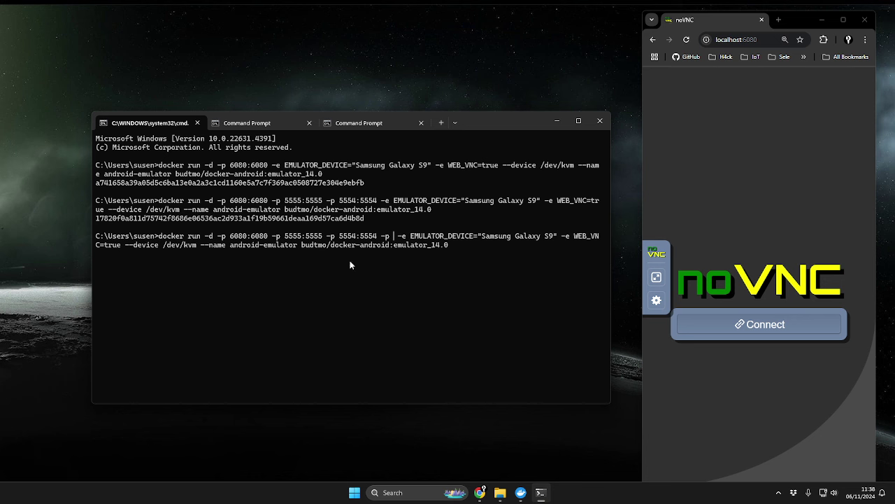
{"action": "type", "text": "4723:"}
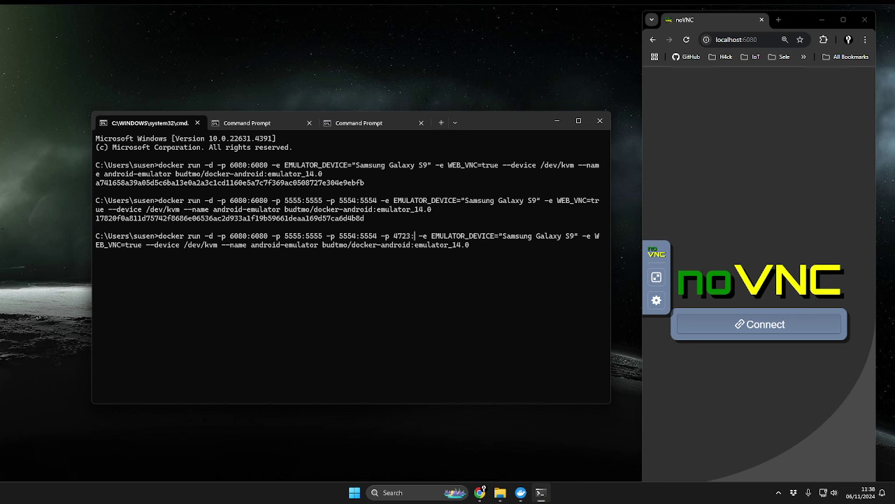
{"action": "type", "text": "4723"}
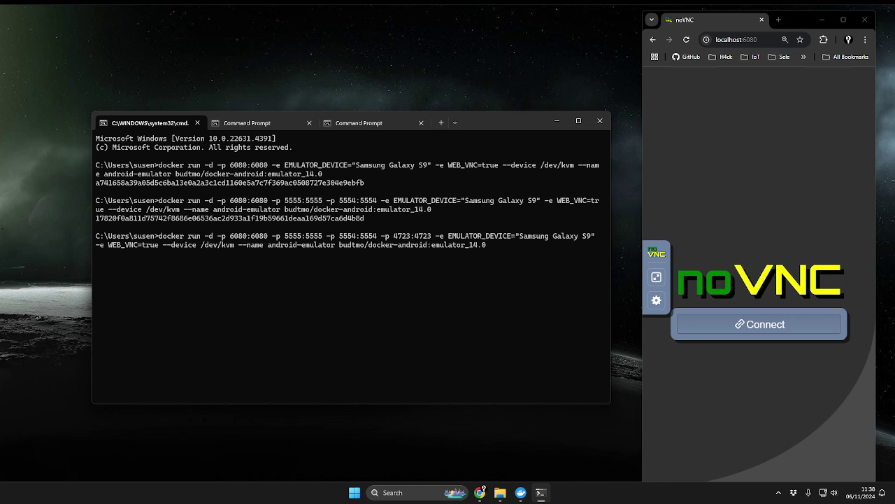
{"action": "key", "text": "Return"}
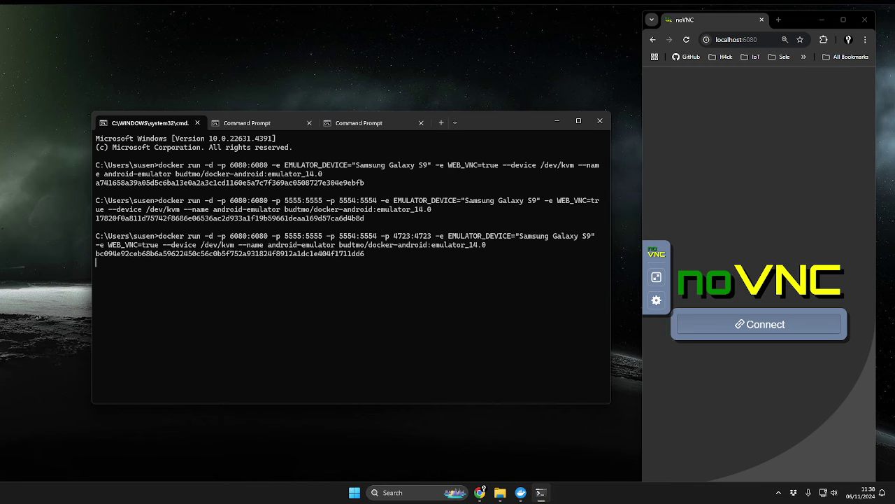
Step: Connect noVNC to the new emulator container and power on the Galaxy S9, returning the browser to its narrow window size
{"action": "left_click", "coordinate": [520, 493]}
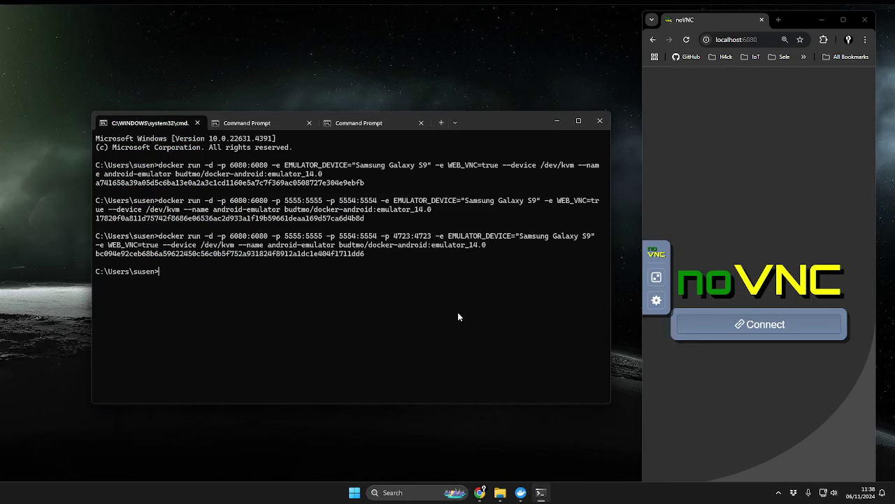
{"action": "left_click", "coordinate": [763, 323]}
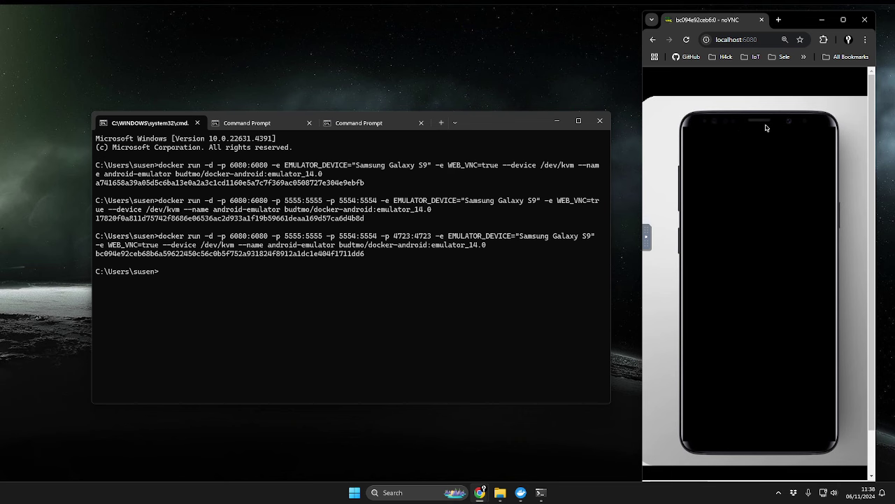
{"action": "left_click", "coordinate": [843, 19]}
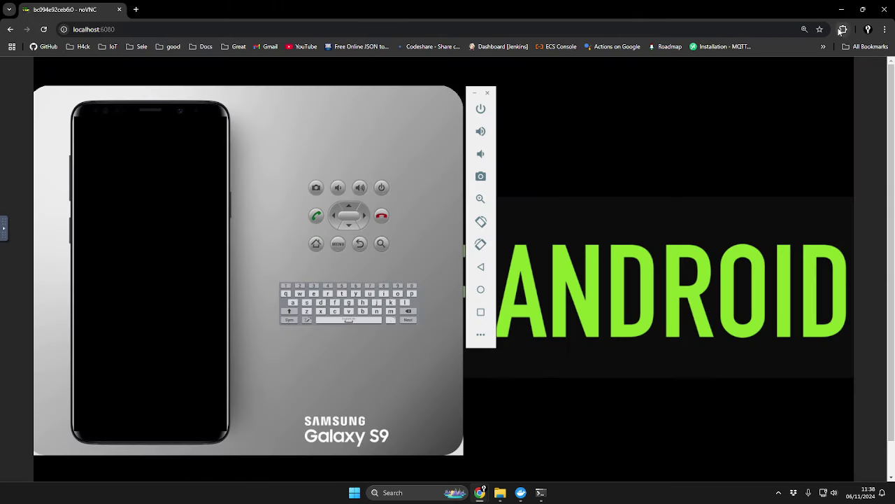
{"action": "left_click", "coordinate": [482, 110]}
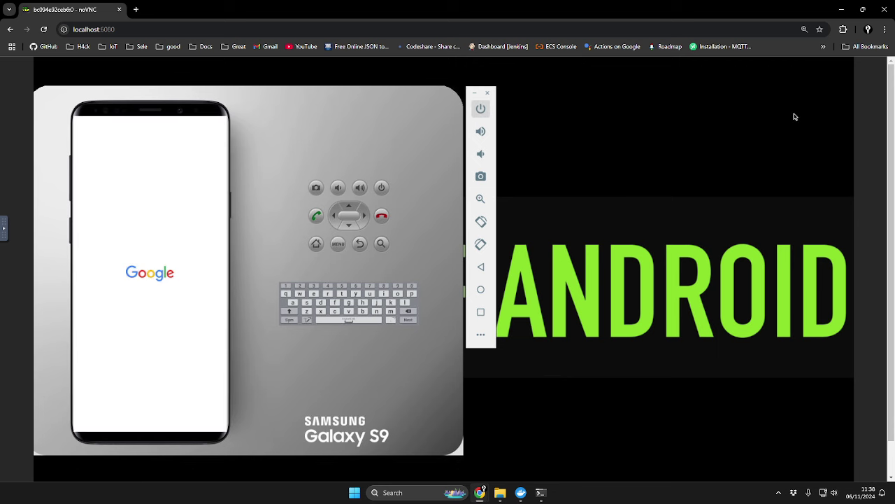
{"action": "left_click", "coordinate": [863, 9]}
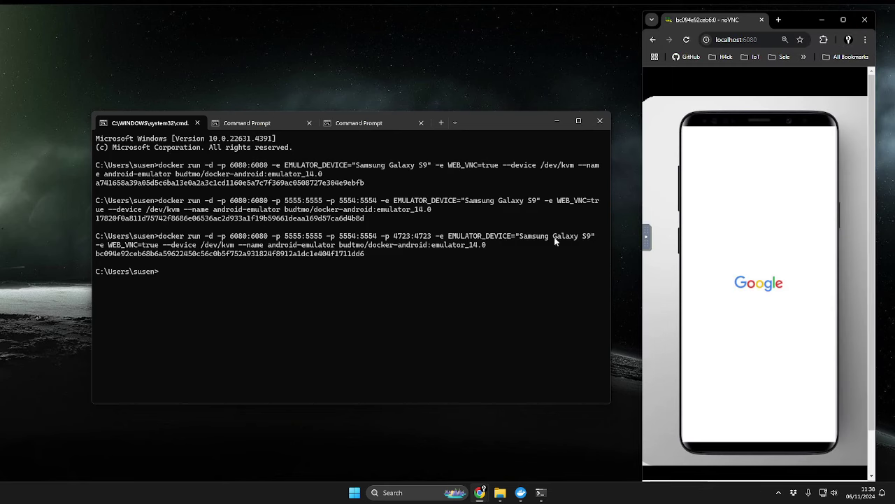
Step: Run "adb devices" in the third terminal session to list the attached devices
{"action": "left_click", "coordinate": [210, 310]}
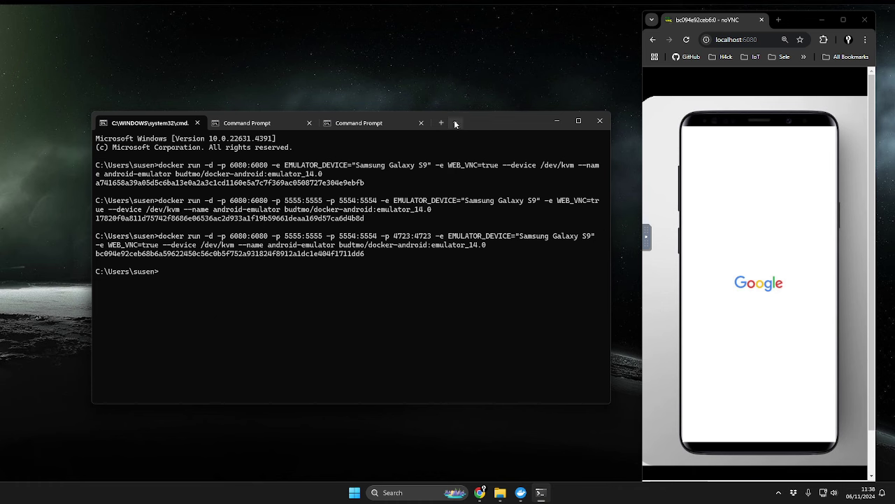
{"action": "left_click", "coordinate": [366, 126]}
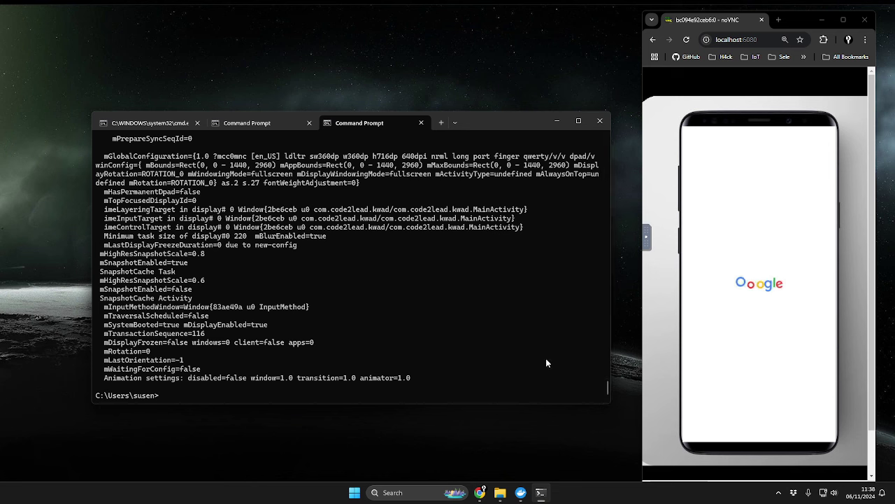
{"action": "type", "text": "adb devices"}
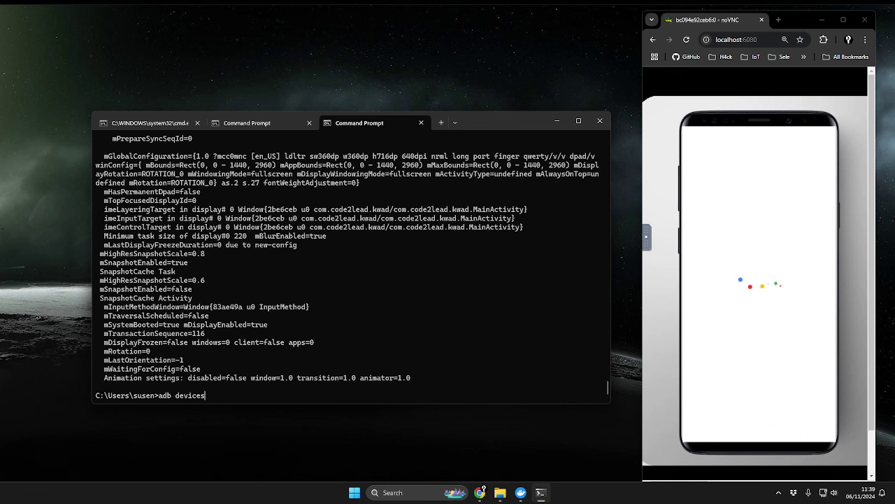
{"action": "key", "text": "Return"}
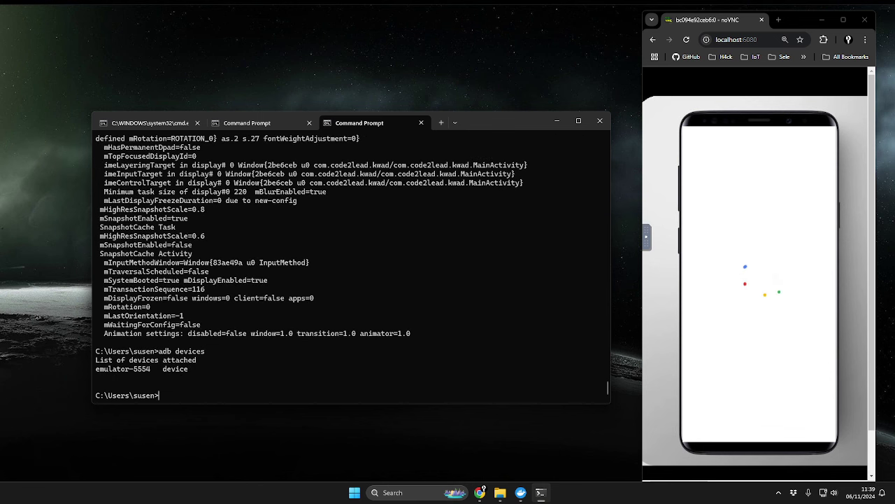
Step: Clear the third terminal session and start the Appium server with the command "appium"
{"action": "type", "text": "cls"}
{"action": "key", "text": "Return"}
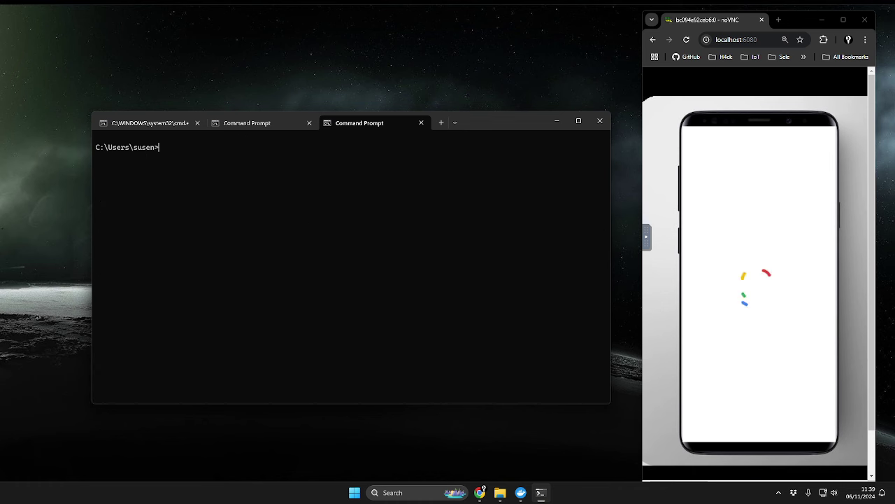
{"action": "type", "text": "appium"}
{"action": "key", "text": "Return"}
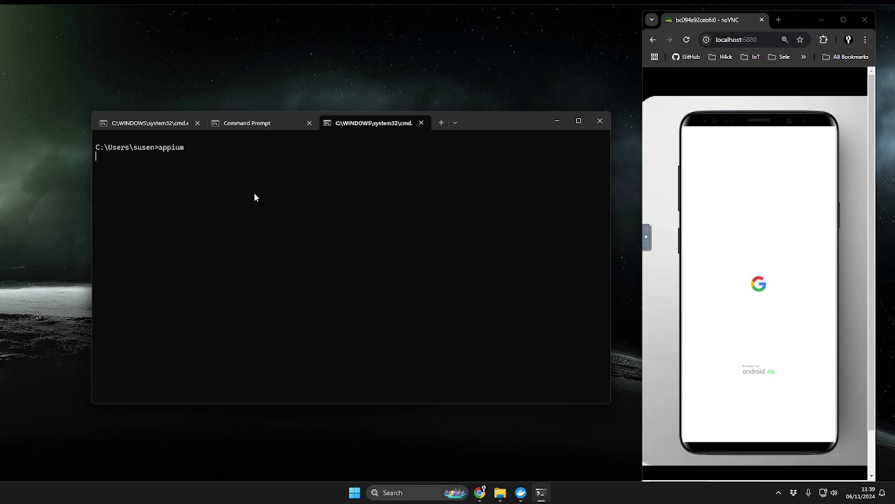
Step: Find Appium Inspector through the Windows search and launch it
{"action": "left_click", "coordinate": [394, 494]}
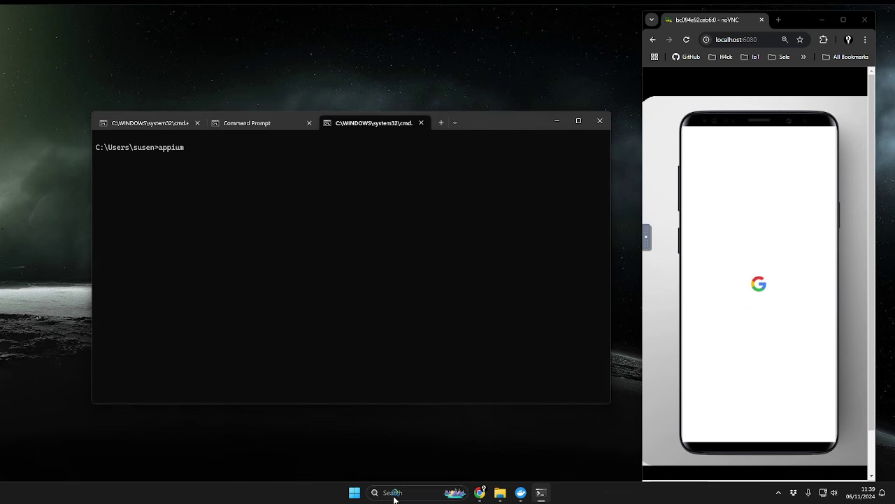
{"action": "type", "text": "app"}
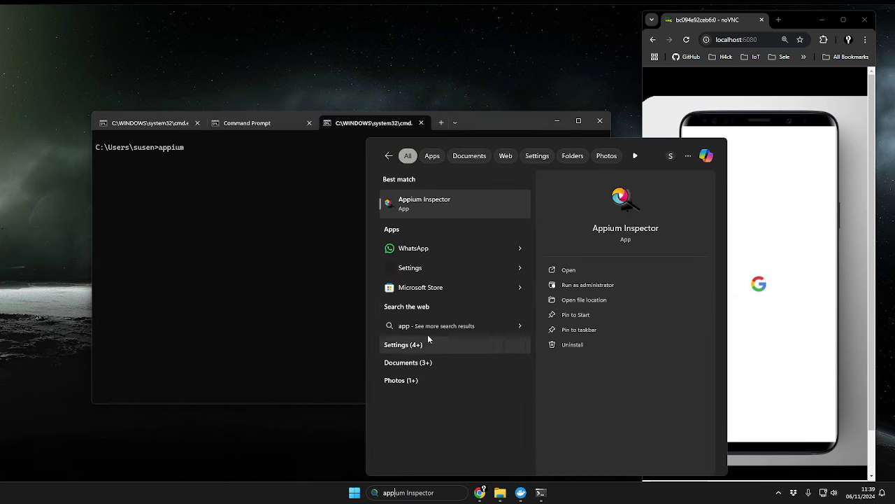
{"action": "left_click", "coordinate": [446, 209]}
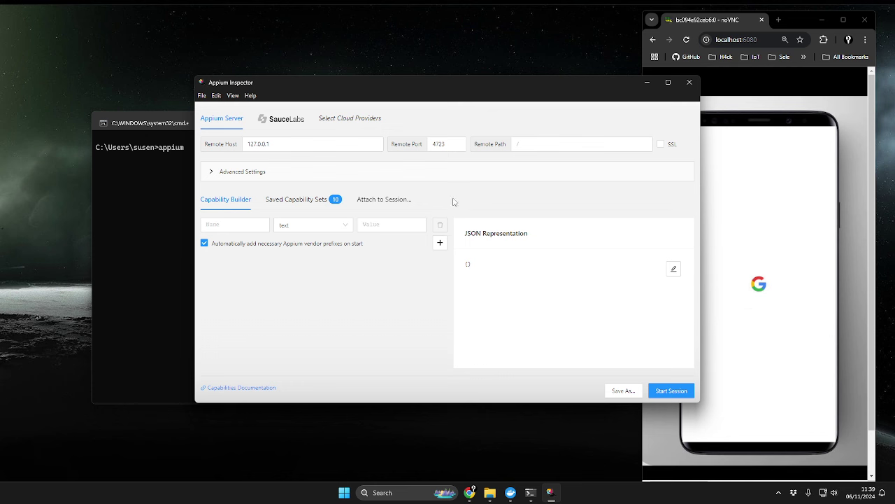
Step: Load the saved capability set kwademo in Appium Inspector and open its JSON representation for editing
{"action": "left_click", "coordinate": [299, 202]}
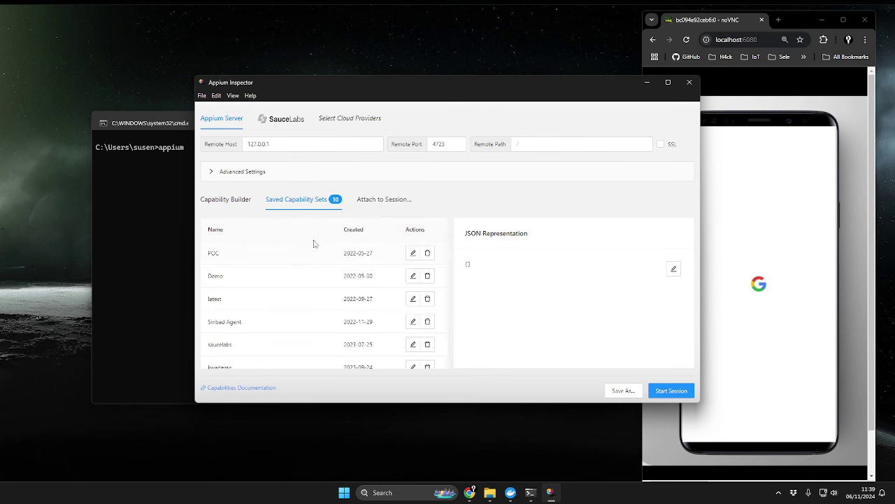
{"action": "left_click", "coordinate": [269, 276]}
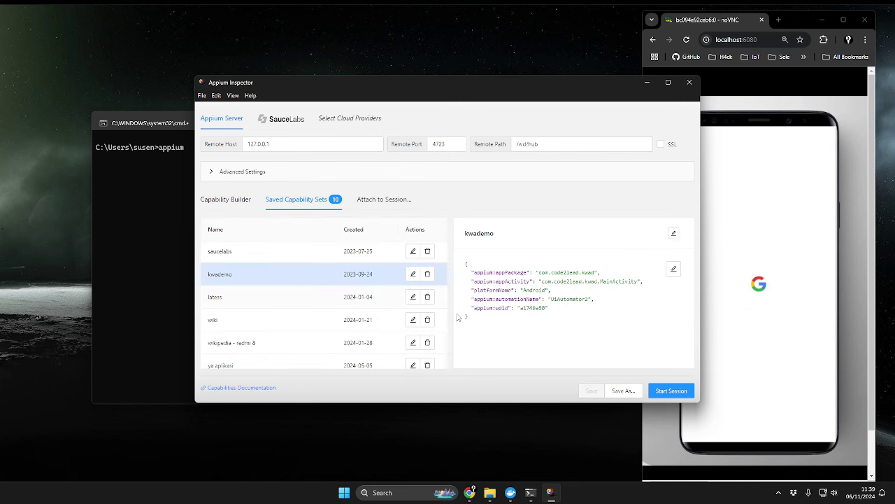
{"action": "left_click", "coordinate": [674, 268]}
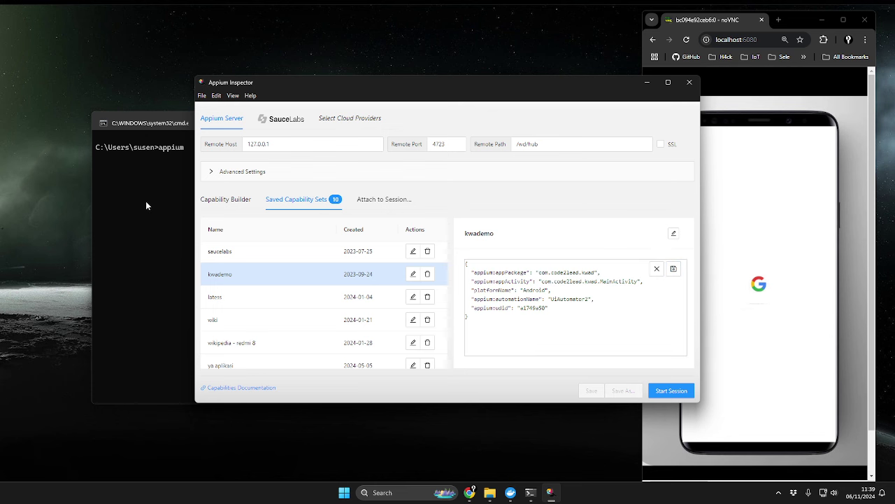
Step: Run "adb devices" in the second terminal session and copy the device ID emulator-5554 from the output
{"action": "left_click", "coordinate": [147, 206]}
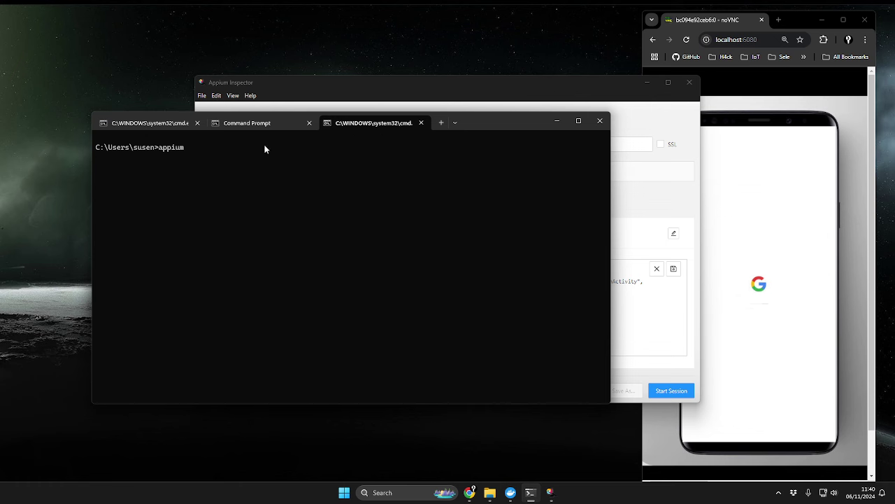
{"action": "left_click", "coordinate": [259, 123]}
{"action": "scroll", "coordinate": [294, 231], "scroll_direction": "down", "scroll_amount": 15}
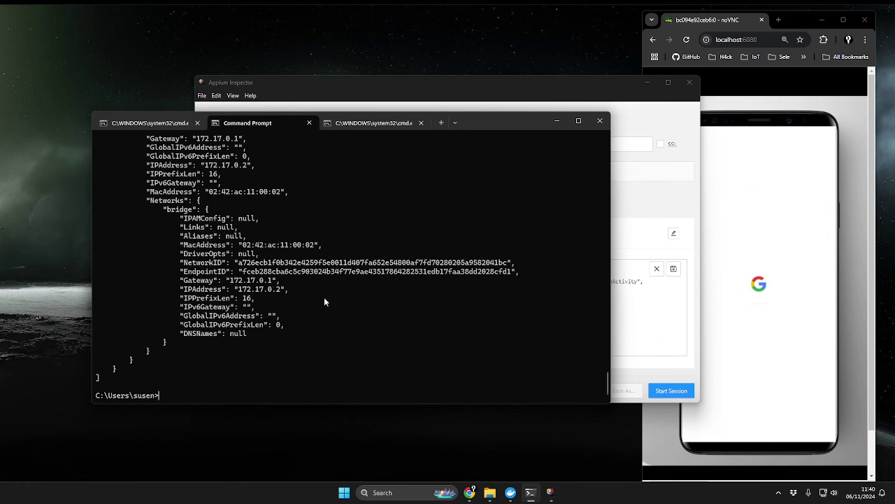
{"action": "type", "text": "adb device"}
{"action": "type", "text": "s"}
{"action": "key", "text": "Return"}
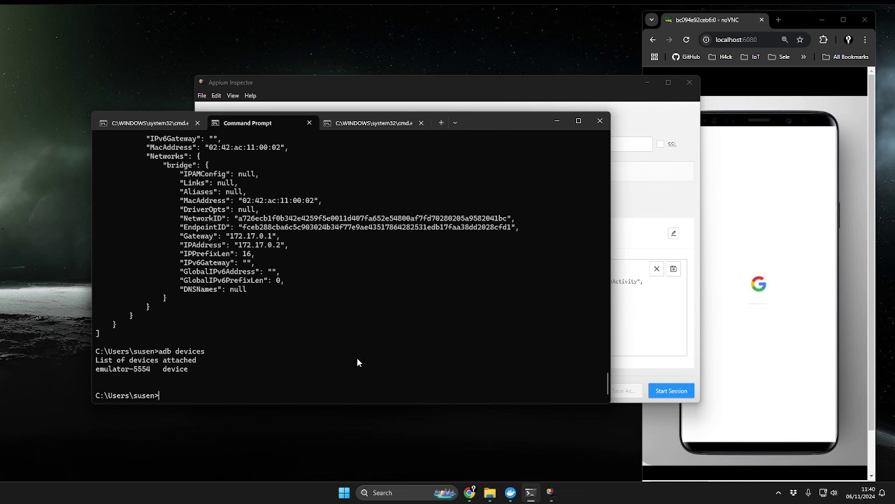
{"action": "double_click", "coordinate": [150, 368]}
{"action": "left_click_drag", "start_coordinate": [149, 369], "coordinate": [98, 370]}
{"action": "key", "text": "ctrl+c"}
Step: Set appium:udid to "emulator-5554" in the kwademo capabilities and save the JSON edit
{"action": "left_click", "coordinate": [629, 322]}
{"action": "double_click", "coordinate": [533, 308]}
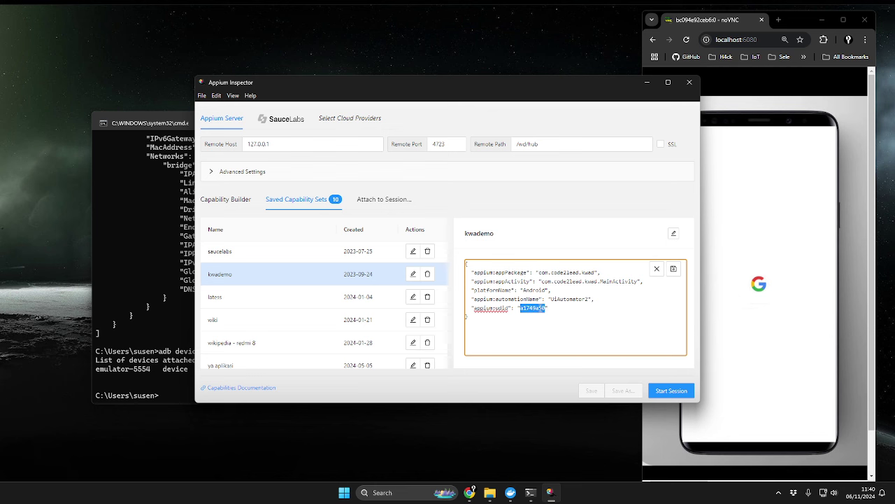
{"action": "key", "text": "ctrl+v"}
{"action": "left_click", "coordinate": [674, 269]}
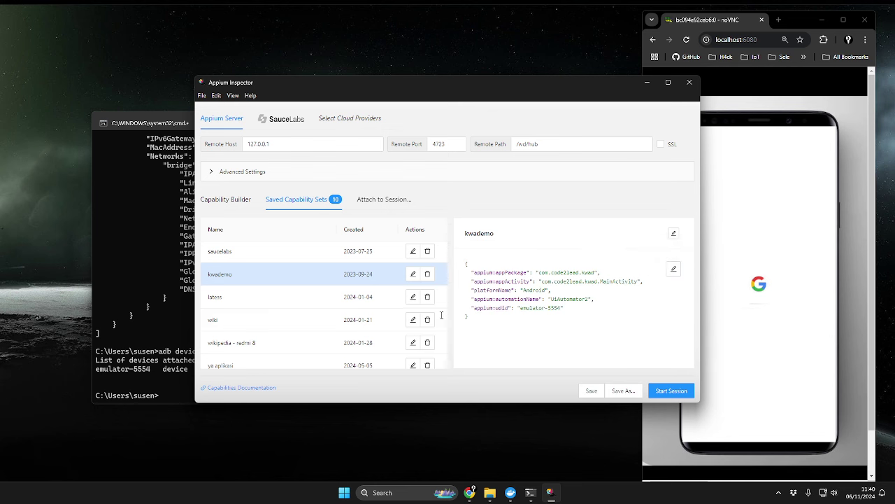
Step: Check the Appium server's startup log in the third terminal session
{"action": "left_click", "coordinate": [187, 219]}
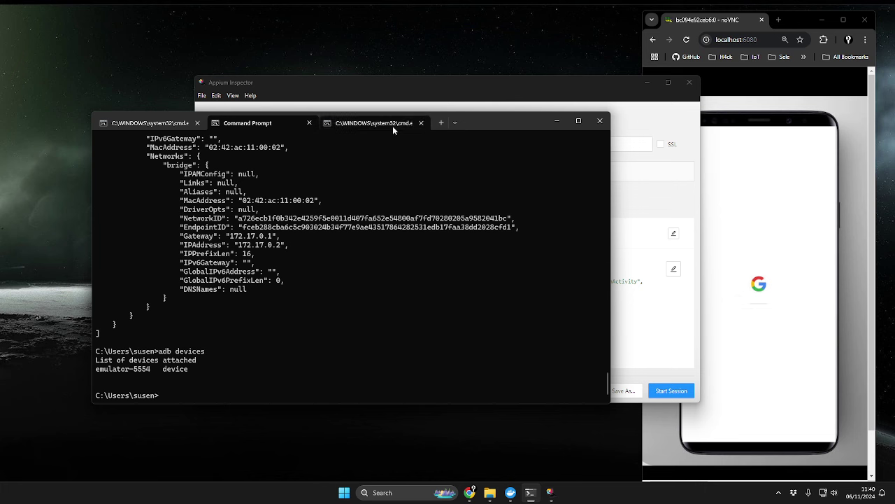
{"action": "left_click", "coordinate": [393, 126]}
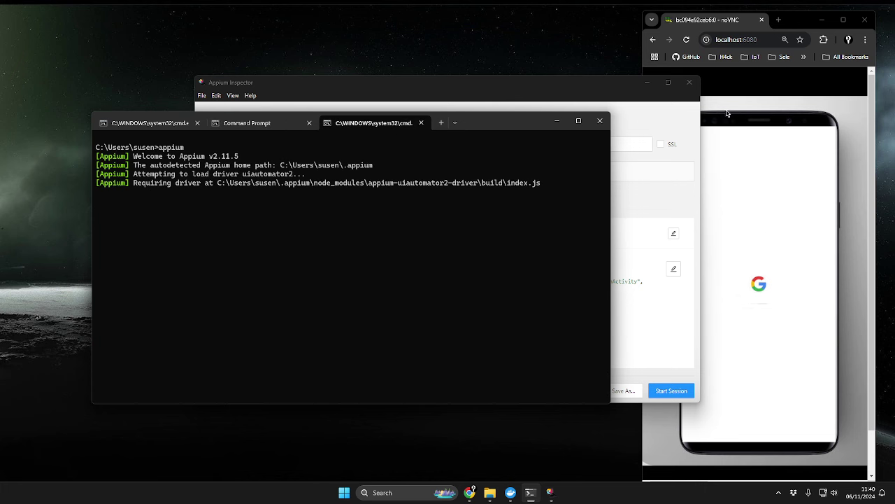
Step: Check the android-emulator container in Docker Desktop and examine the emulator's boot progress on the noVNC page in the browser
{"action": "left_click", "coordinate": [752, 86]}
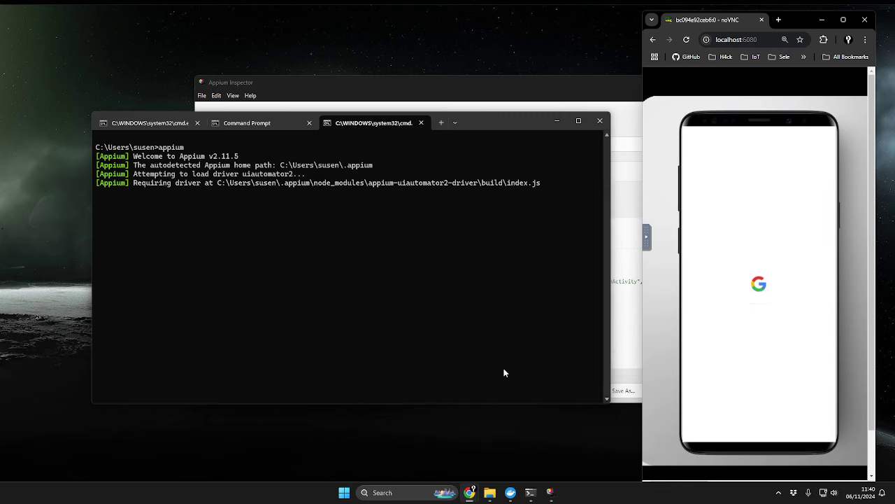
{"action": "left_click", "coordinate": [511, 492]}
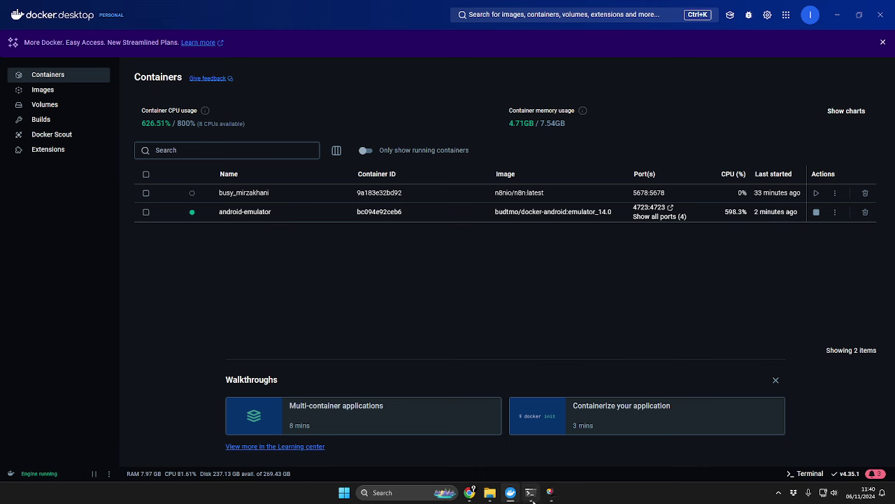
{"action": "left_click", "coordinate": [531, 497]}
{"action": "left_click", "coordinate": [530, 498]}
{"action": "left_click", "coordinate": [510, 497]}
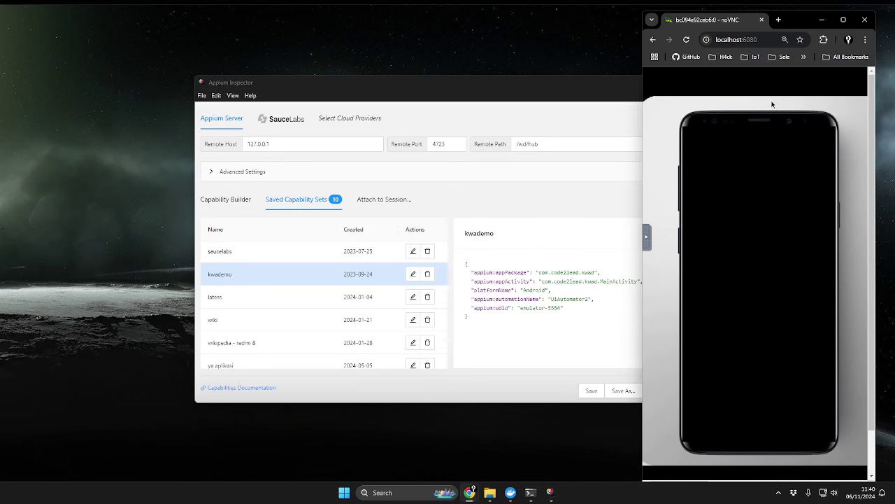
{"action": "left_click", "coordinate": [843, 20]}
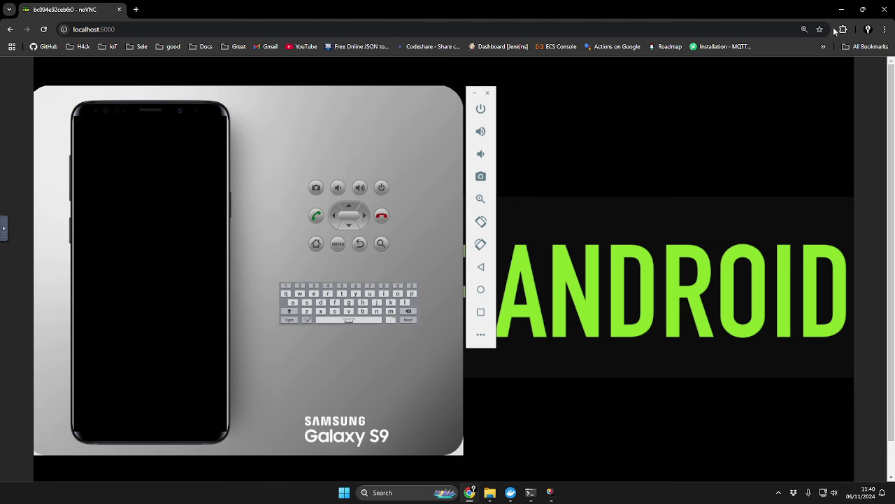
{"action": "left_click", "coordinate": [863, 9]}
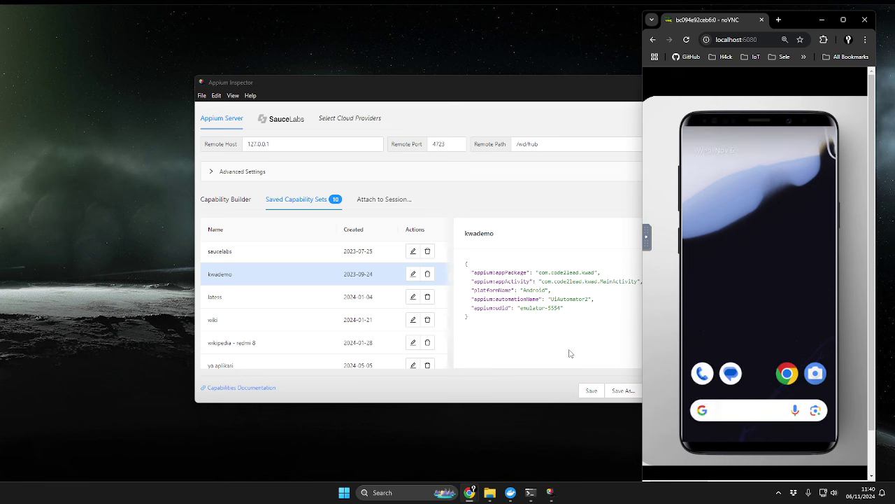
Step: Move the Appium Inspector window clear of the emulator view and try to start a session with the kwademo capability set
{"action": "left_click", "coordinate": [571, 356]}
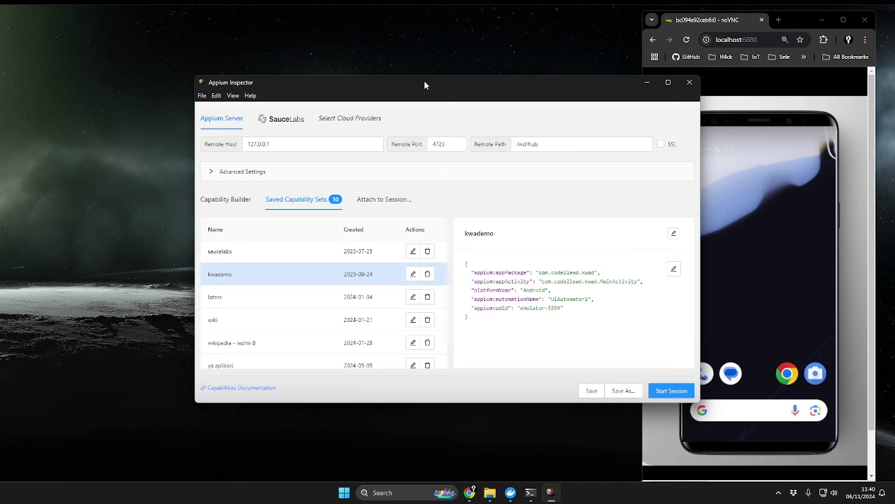
{"action": "left_click_drag", "start_coordinate": [424, 81], "coordinate": [361, 93]}
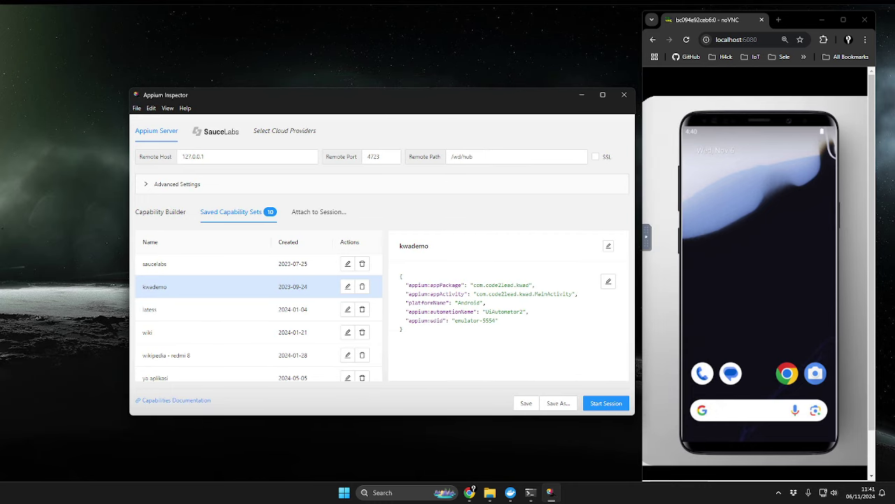
{"action": "left_click", "coordinate": [601, 406]}
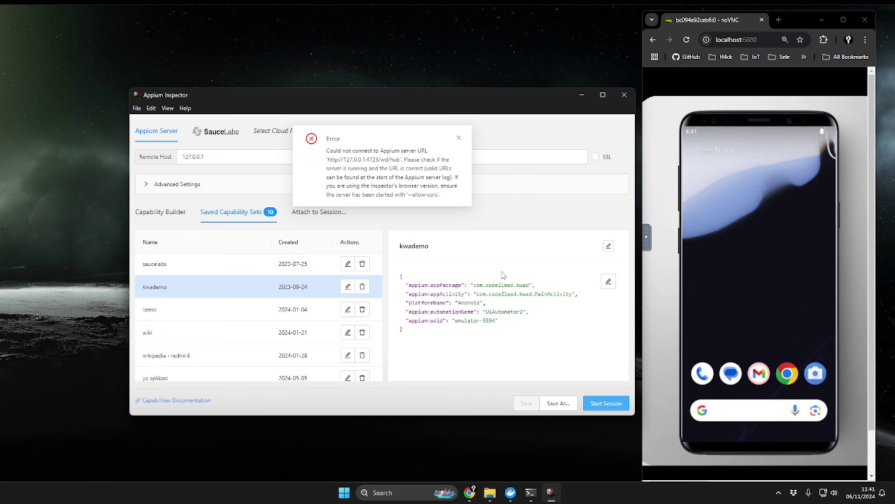
{"action": "left_click", "coordinate": [459, 138]}
Step: Set the Appium server's remote path to "/" and try starting the kwademo session again
{"action": "left_click", "coordinate": [467, 159]}
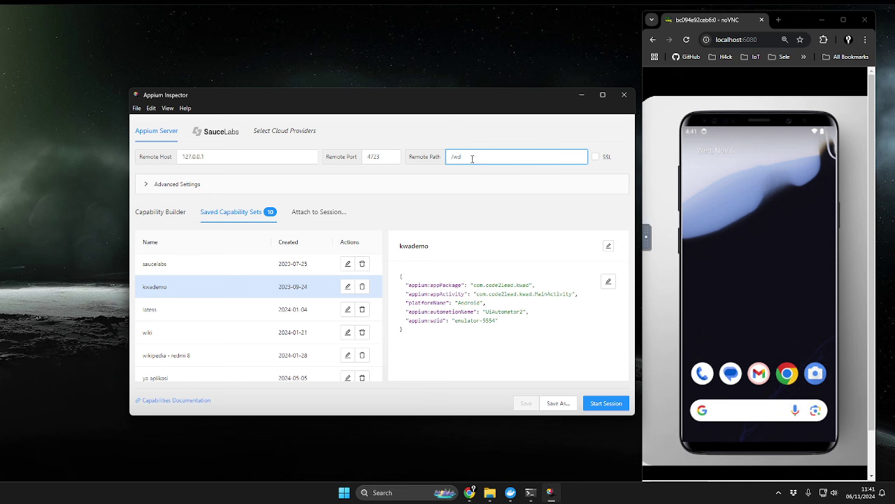
{"action": "key", "text": "BackSpace"}
{"action": "key", "text": "BackSpace"}
{"action": "key", "text": "BackSpace"}
{"action": "left_click", "coordinate": [381, 205]}
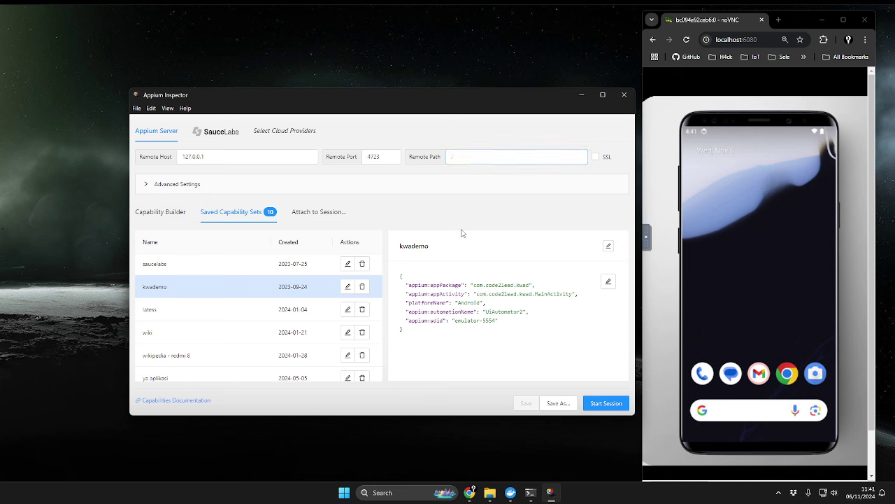
{"action": "left_click", "coordinate": [595, 404]}
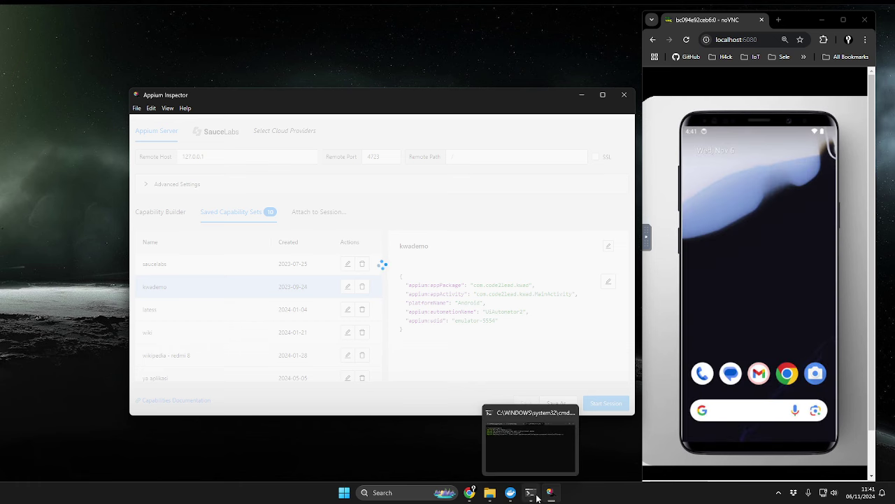
Step: Review the Appium server log and the other two terminal sessions, then dismiss the session error in Appium Inspector
{"action": "left_click", "coordinate": [536, 496]}
{"action": "left_click", "coordinate": [274, 122]}
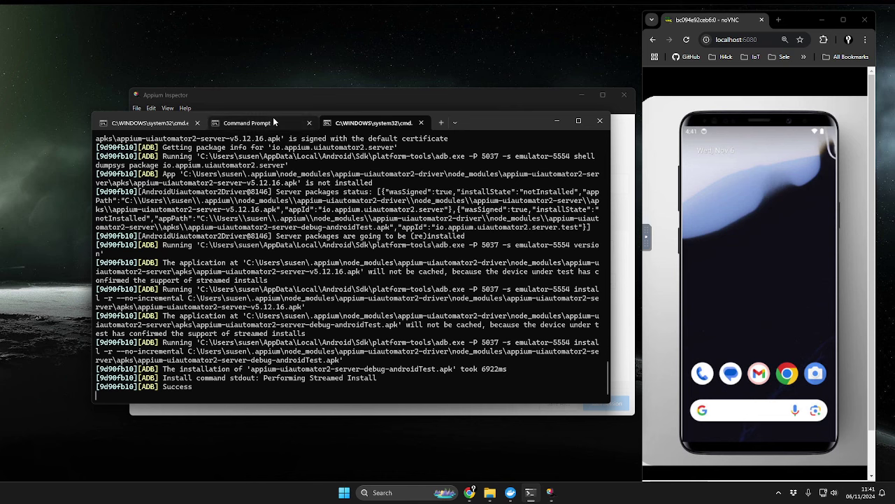
{"action": "left_click", "coordinate": [172, 123]}
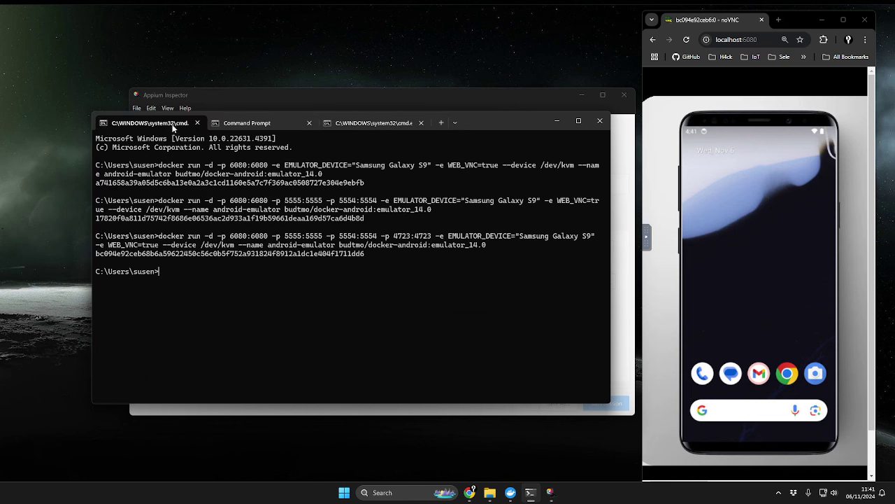
{"action": "left_click", "coordinate": [247, 122]}
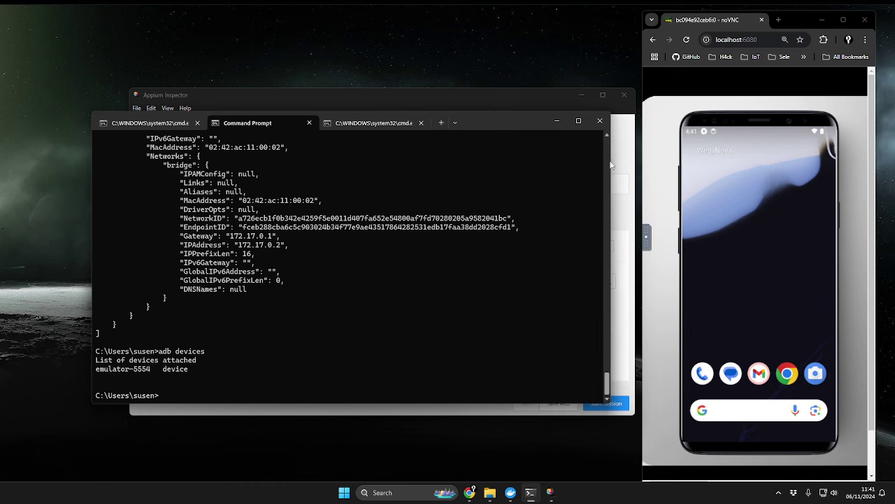
{"action": "left_click", "coordinate": [621, 266]}
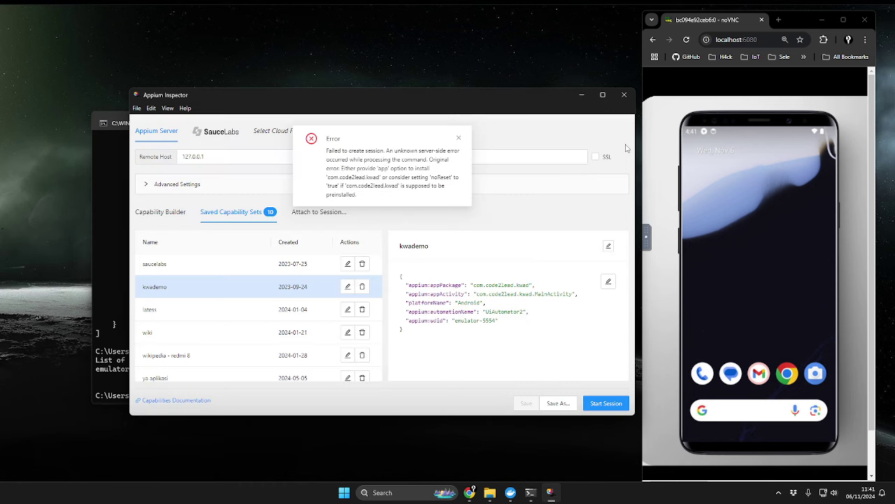
{"action": "left_click", "coordinate": [459, 140]}
Step: Install DemoApp.apk on the emulator by running adb install "E:\APK\DemoApp.apk" in the second terminal session, copying the file's path from File Explorer
{"action": "left_click", "coordinate": [115, 160]}
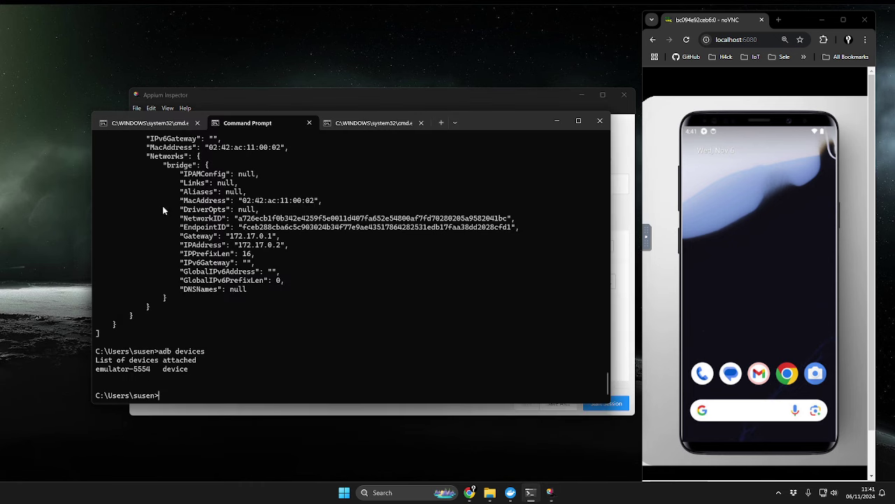
{"action": "type", "text": "adb sh"}
{"action": "key", "text": "BackSpace"}
{"action": "key", "text": "BackSpace"}
{"action": "type", "text": "install"}
{"action": "left_click", "coordinate": [489, 493]}
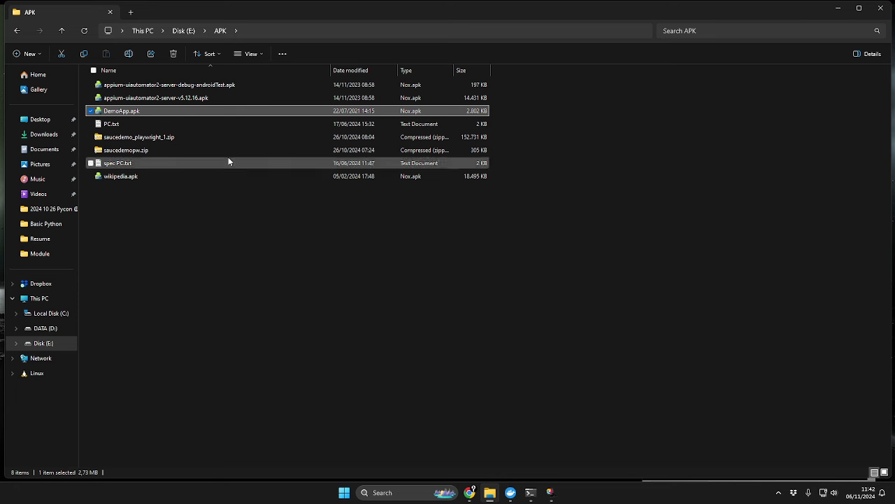
{"action": "right_click", "coordinate": [226, 114]}
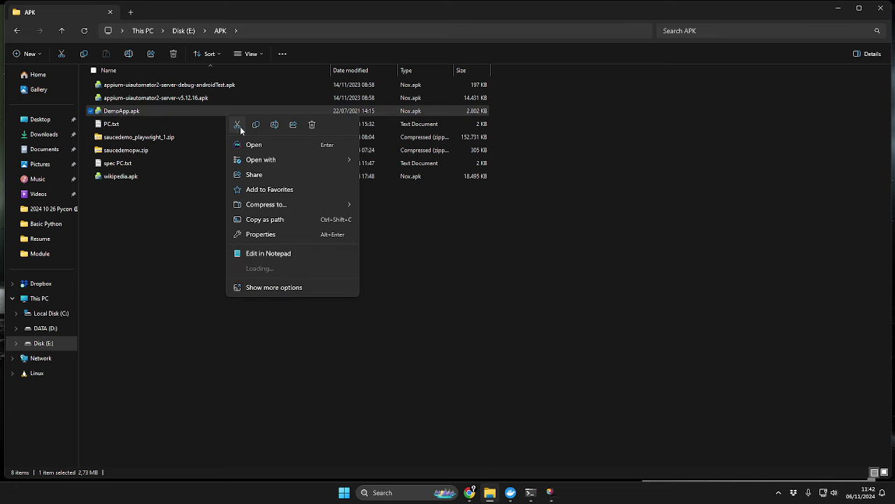
{"action": "left_click", "coordinate": [284, 221]}
{"action": "left_click", "coordinate": [843, 10]}
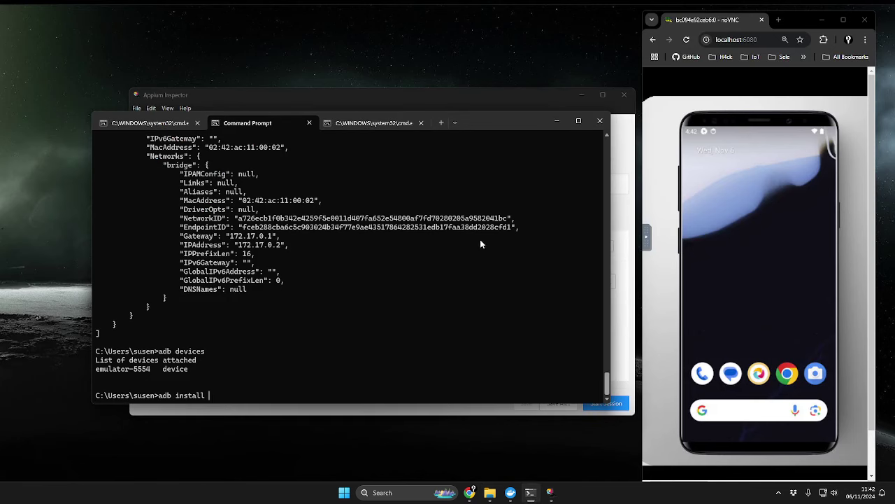
{"action": "key", "text": "ctrl+v"}
{"action": "key", "text": "Return"}
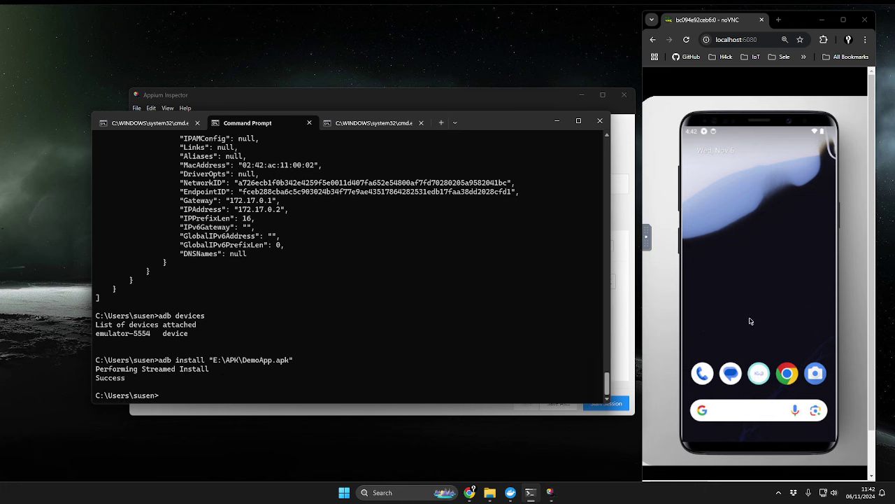
Step: Start the kwademo session in Appium Inspector, check the Appium server log in the third terminal session, and return to the Inspector
{"action": "left_click", "coordinate": [627, 311]}
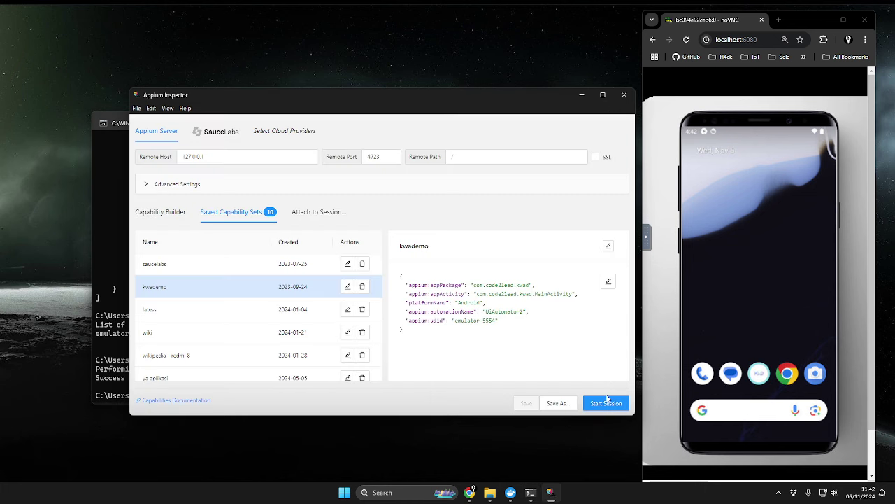
{"action": "left_click", "coordinate": [606, 401]}
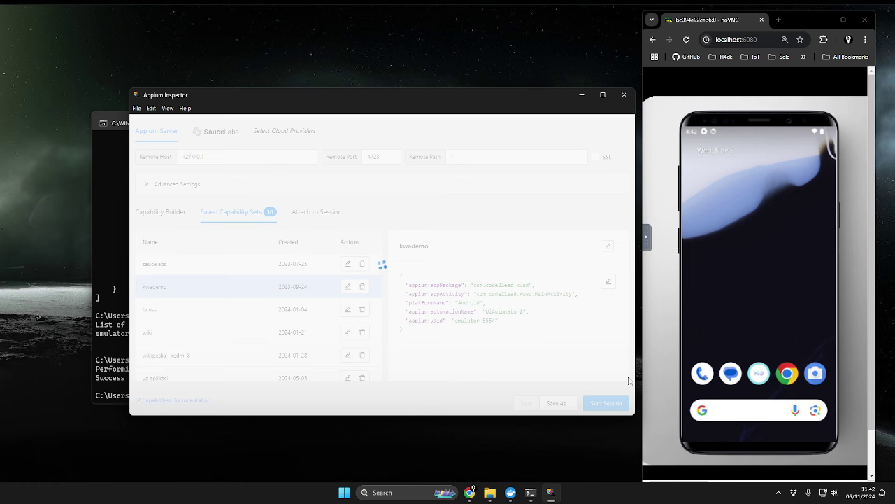
{"action": "left_click", "coordinate": [123, 231]}
{"action": "left_click", "coordinate": [383, 124]}
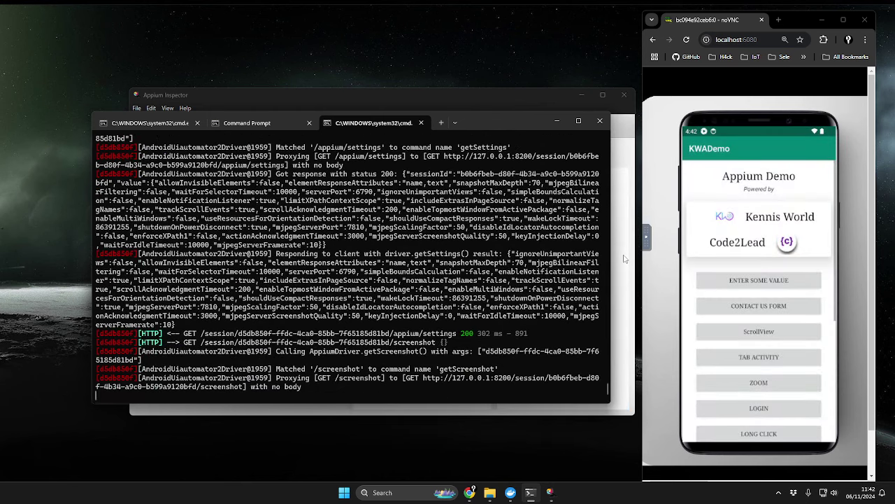
{"action": "left_click", "coordinate": [624, 259]}
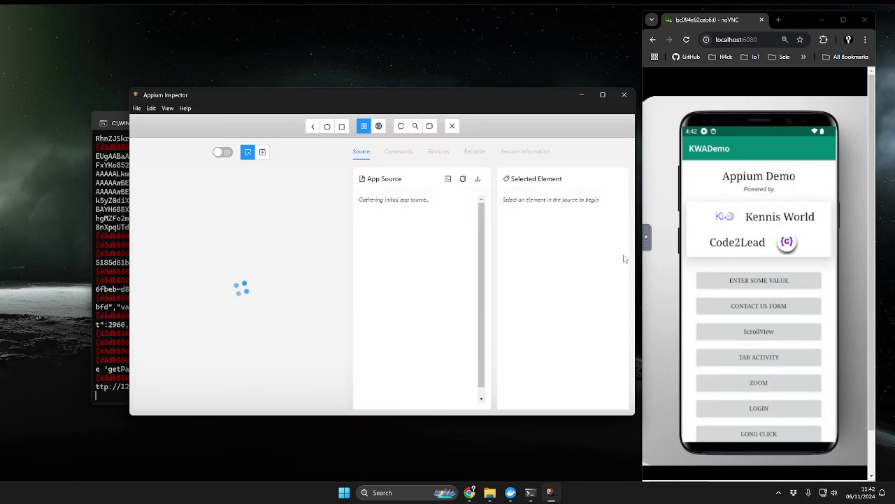